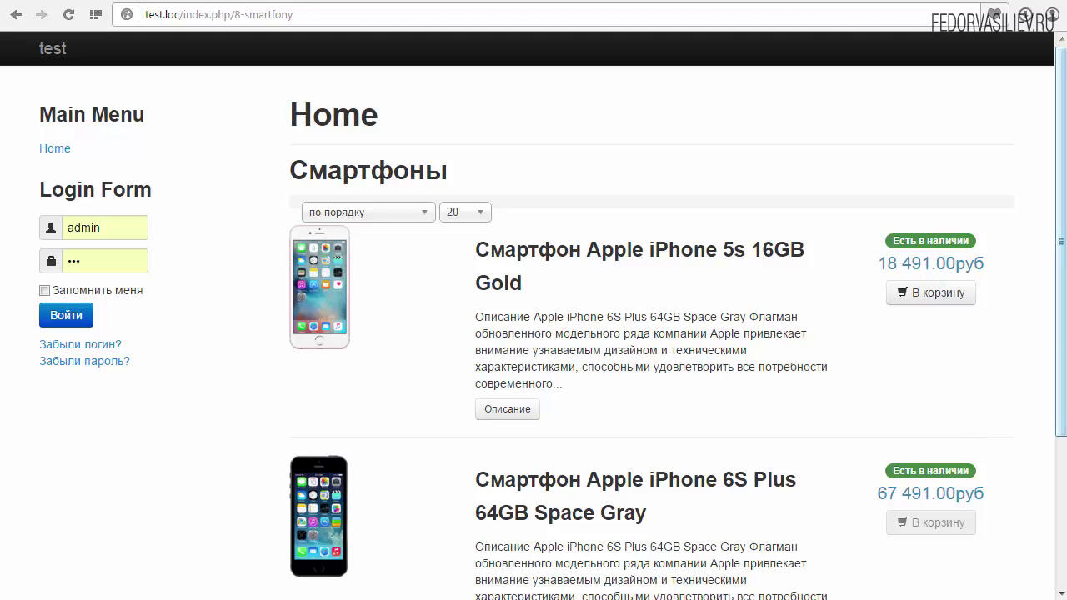
Examine the Смартфоны category page on the storefront, including its sort order and products-per-page options.
{"action": "scroll", "coordinate": [1054, 413], "scroll_direction": "down", "scroll_amount": 2}
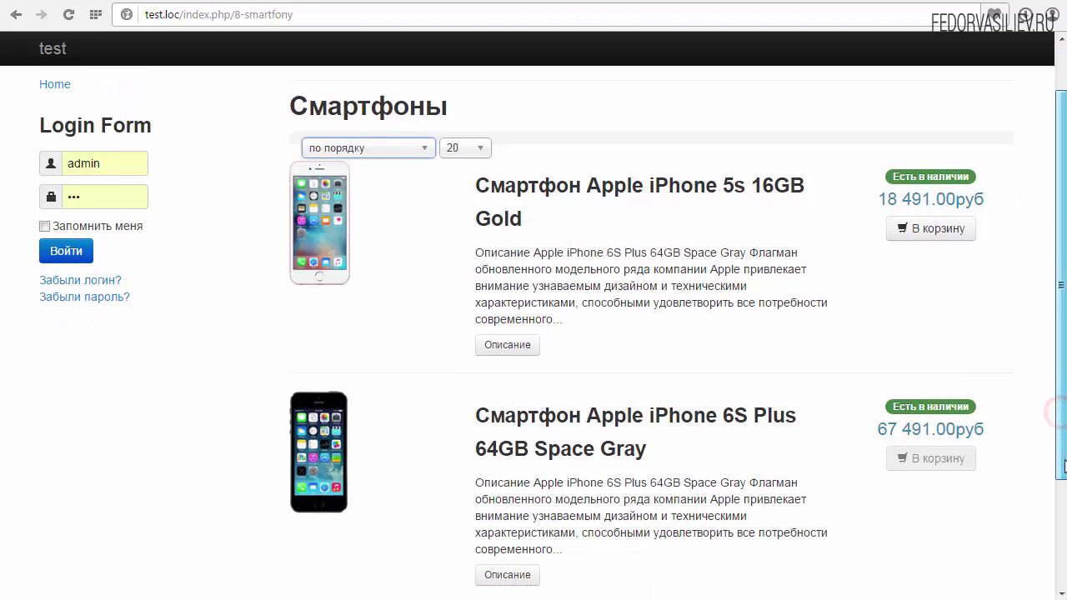
{"action": "scroll", "coordinate": [1054, 412], "scroll_direction": "up", "scroll_amount": 1}
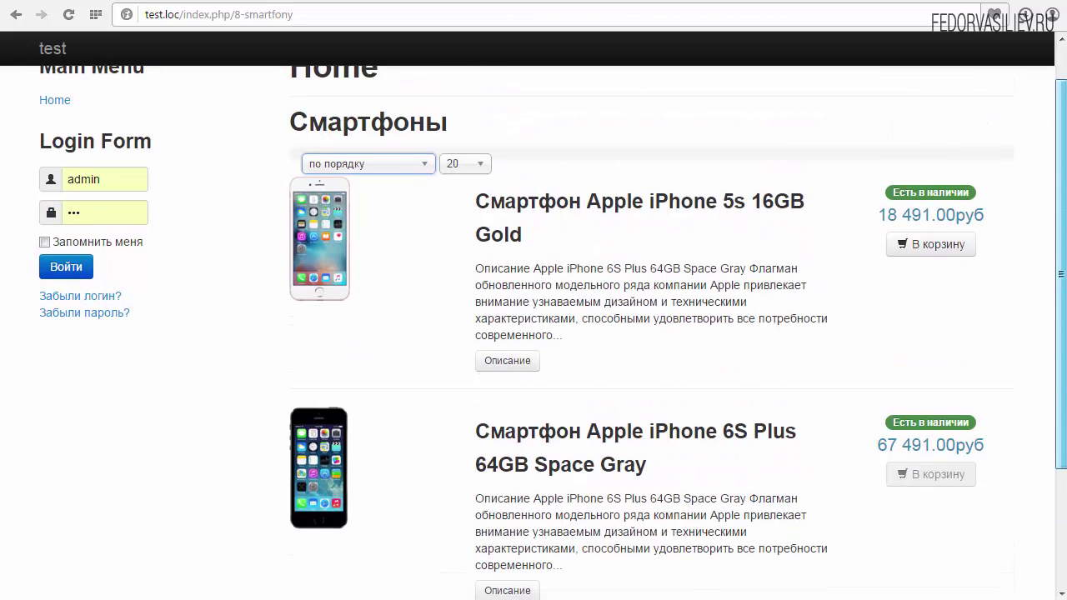
{"action": "scroll", "coordinate": [1058, 454], "scroll_direction": "up", "scroll_amount": 1}
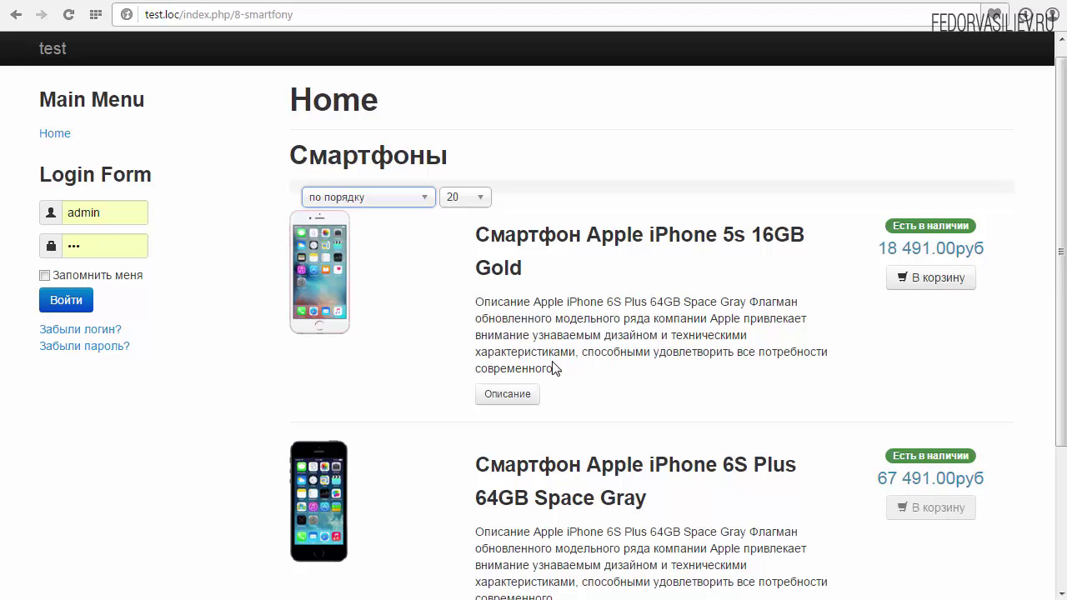
{"action": "left_click", "coordinate": [420, 204]}
{"action": "left_click", "coordinate": [503, 207]}
{"action": "left_click", "coordinate": [481, 200]}
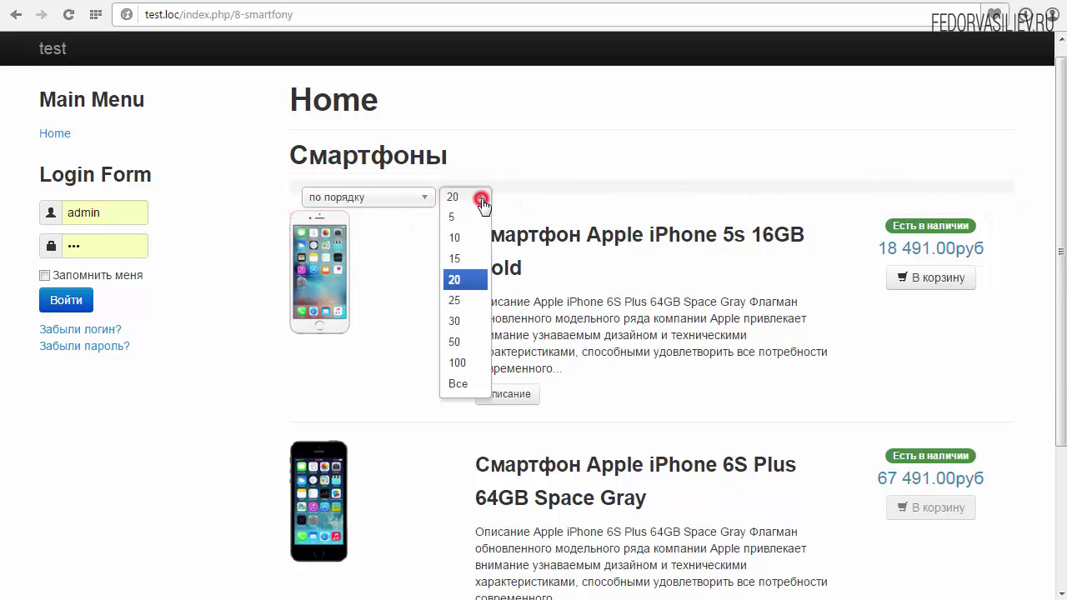
{"action": "left_click", "coordinate": [481, 200]}
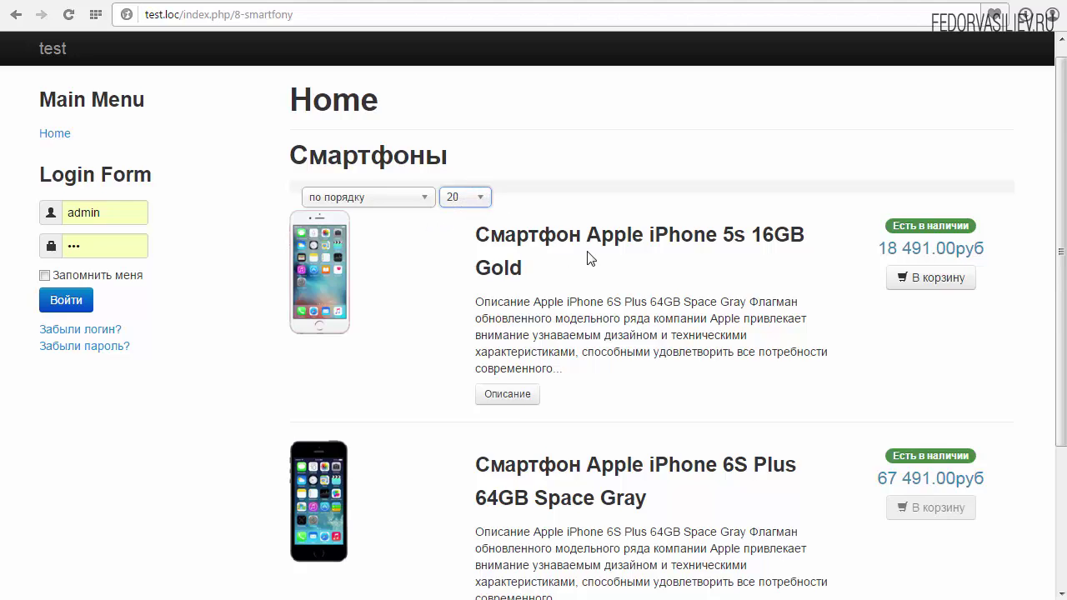
{"action": "scroll", "coordinate": [588, 259], "scroll_direction": "down", "scroll_amount": 3}
{"action": "scroll", "coordinate": [588, 252], "scroll_direction": "up", "scroll_amount": 3}
{"action": "scroll", "coordinate": [577, 289], "scroll_direction": "down", "scroll_amount": 3}
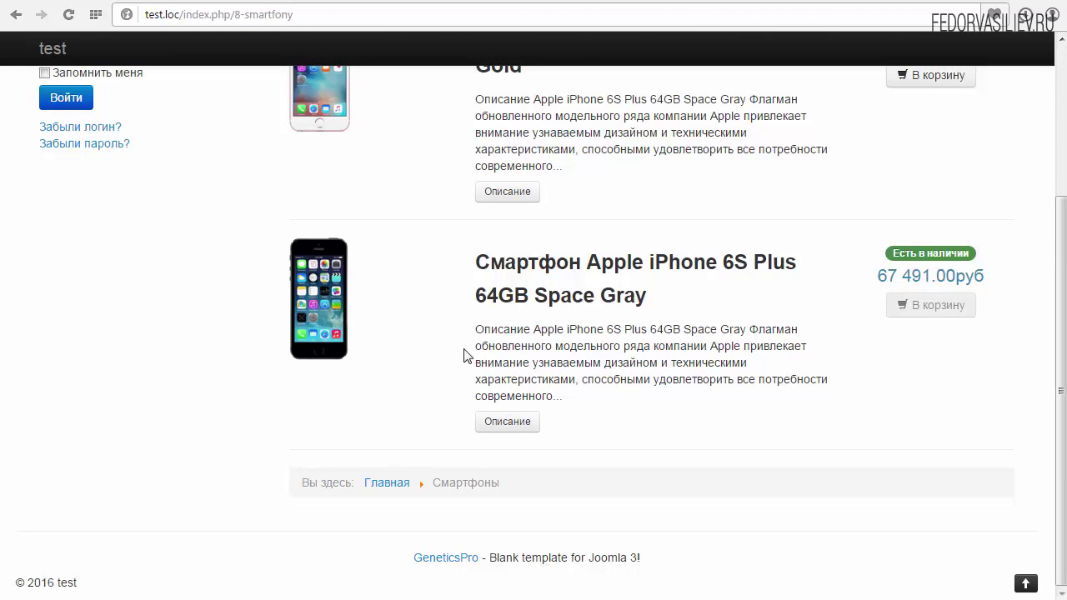
{"action": "scroll", "coordinate": [464, 356], "scroll_direction": "up", "scroll_amount": 3}
{"action": "left_click", "coordinate": [478, 217]}
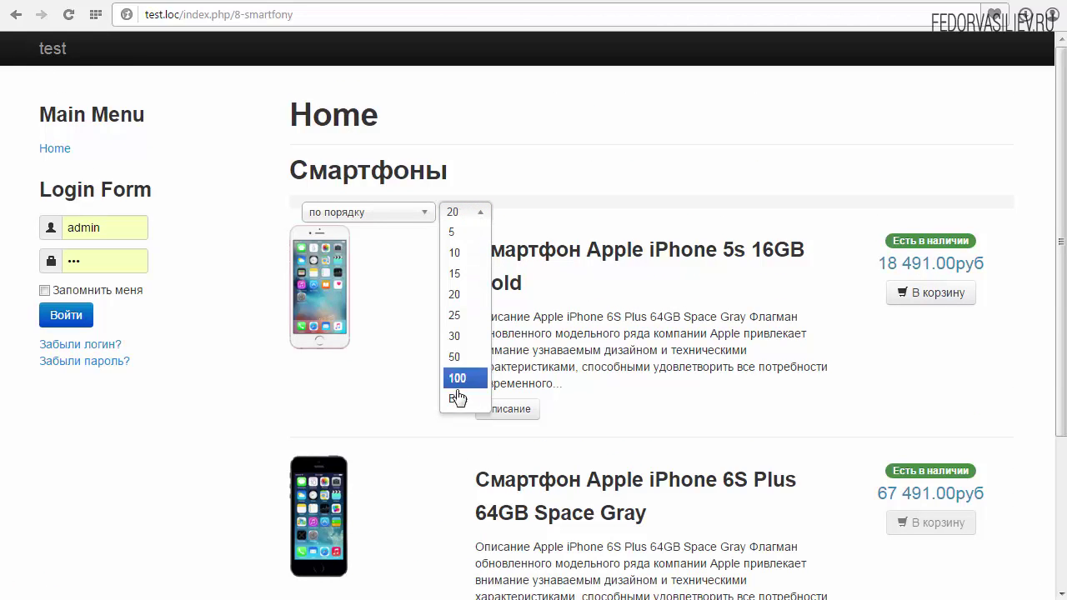
{"action": "left_click", "coordinate": [409, 247]}
{"action": "left_click", "coordinate": [405, 212]}
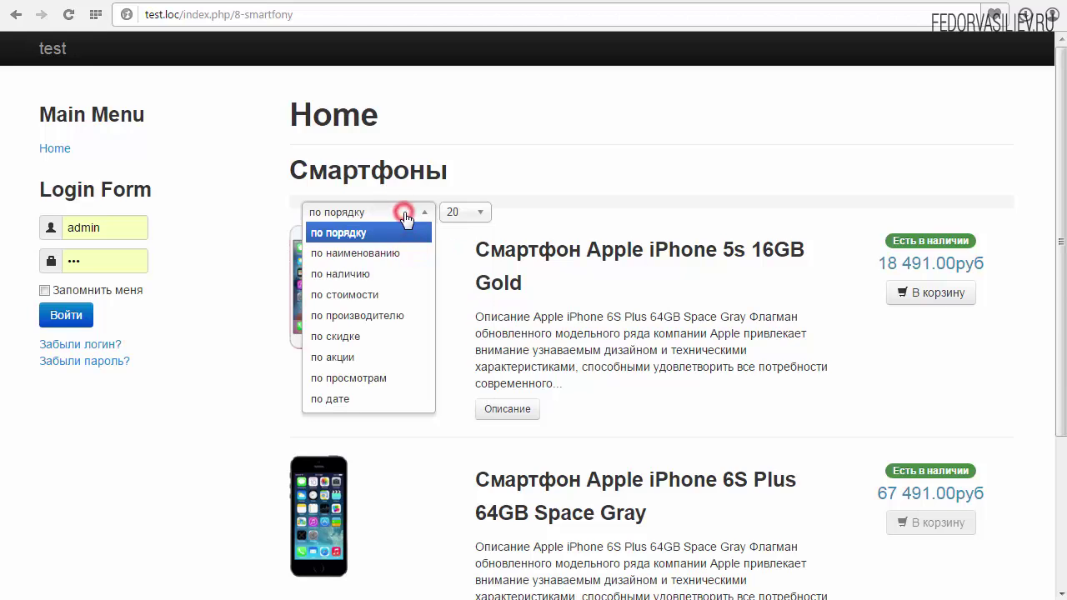
{"action": "left_click", "coordinate": [455, 253]}
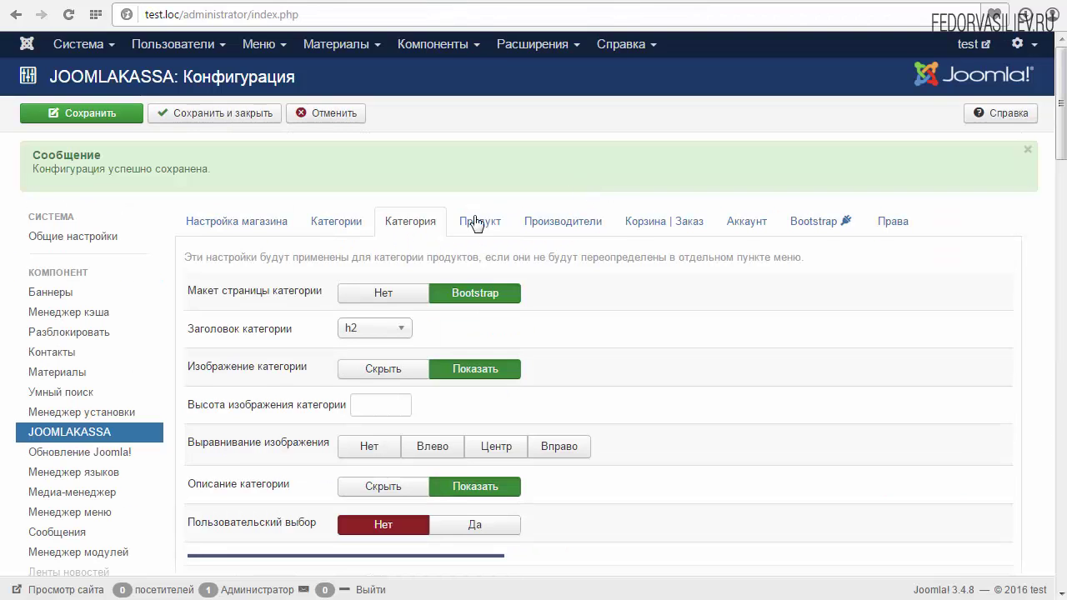
Hide the product filter and the quantity selection list in the JoomlaKassa category settings, and save the configuration.
{"action": "scroll", "coordinate": [430, 222], "scroll_direction": "down", "scroll_amount": 4}
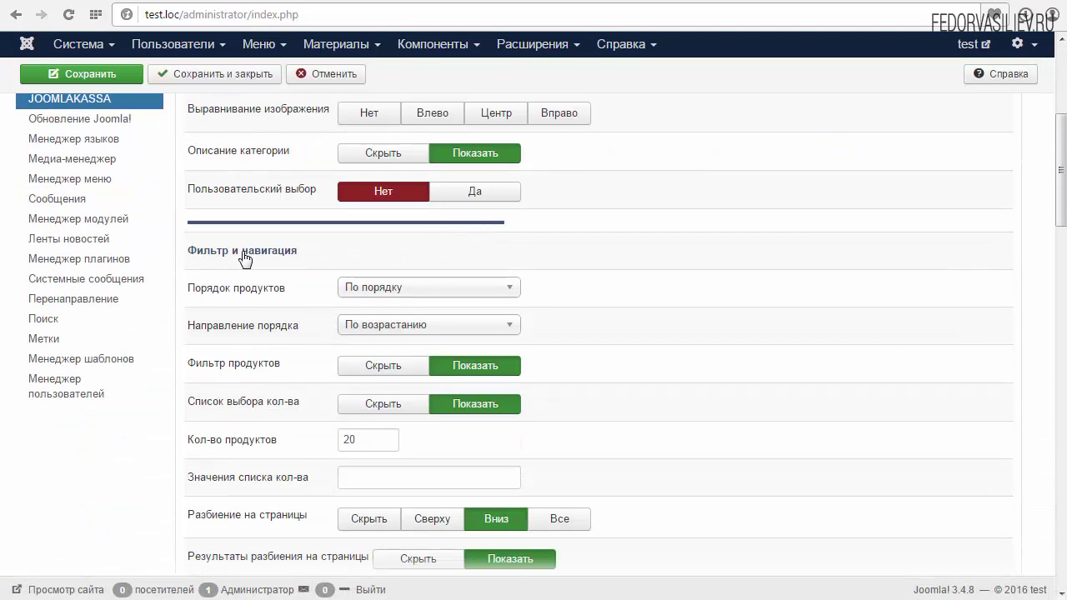
{"action": "mouse_move", "coordinate": [261, 372]}
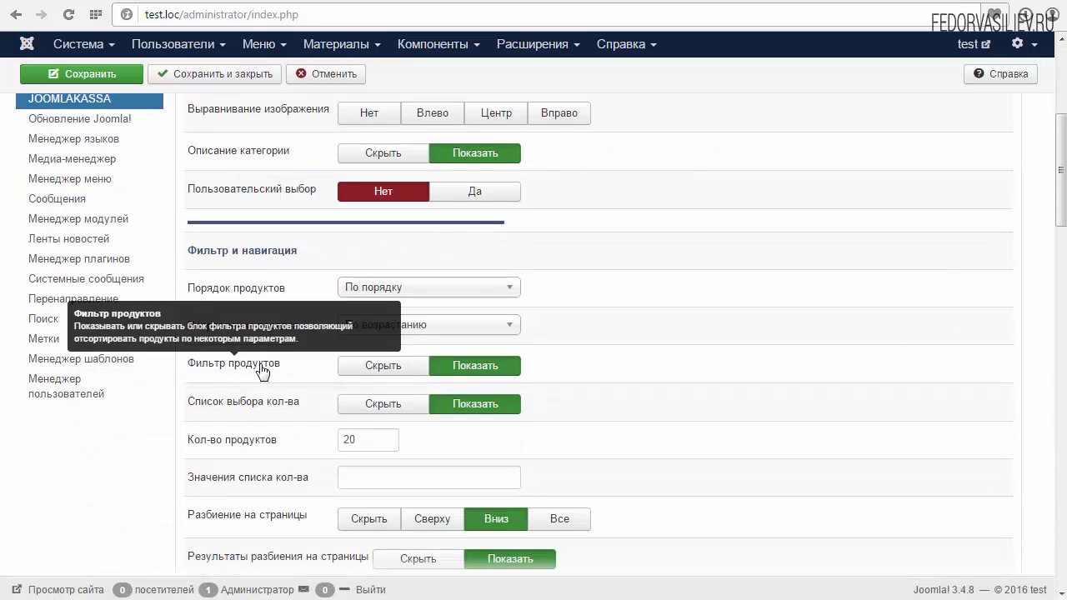
{"action": "left_click", "coordinate": [369, 373]}
{"action": "mouse_move", "coordinate": [239, 410]}
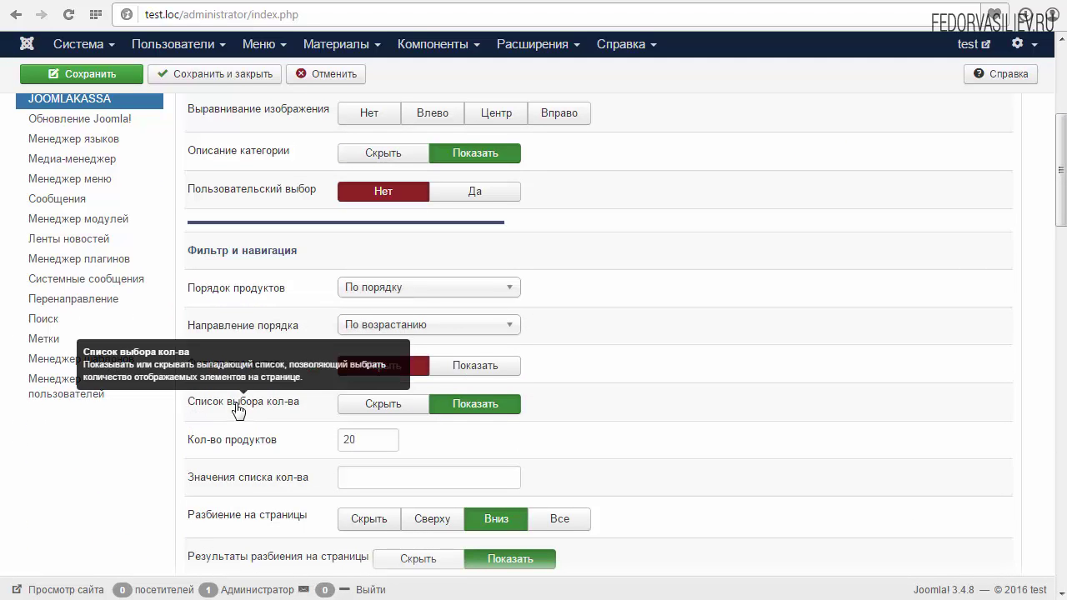
{"action": "left_click", "coordinate": [379, 408]}
{"action": "left_click", "coordinate": [491, 404]}
{"action": "mouse_move", "coordinate": [320, 442]}
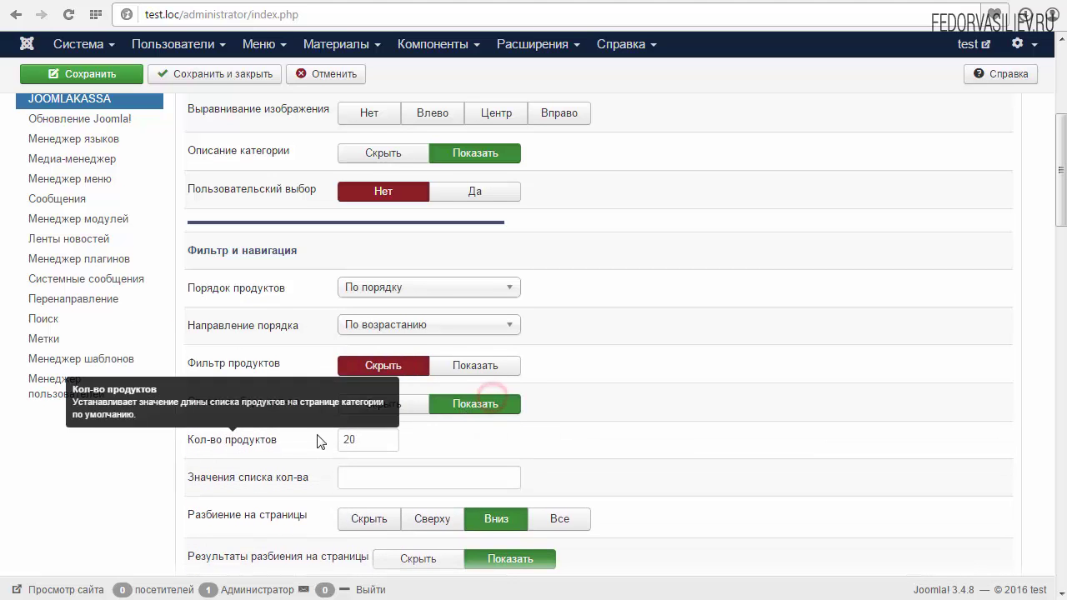
{"action": "left_click", "coordinate": [354, 437]}
{"action": "left_click", "coordinate": [348, 442]}
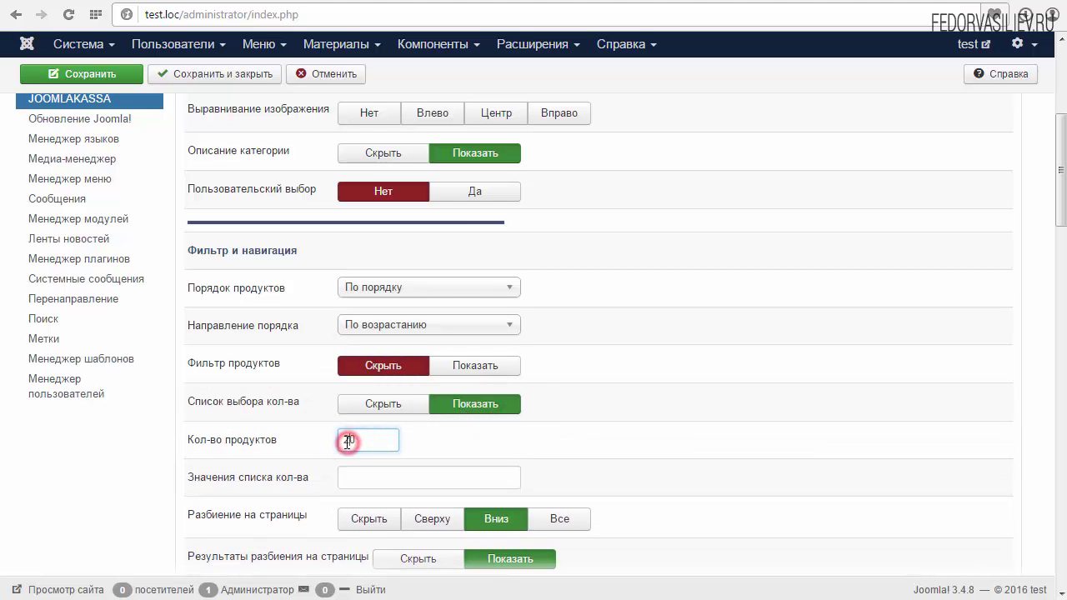
{"action": "left_click_drag", "start_coordinate": [348, 441], "coordinate": [371, 412]}
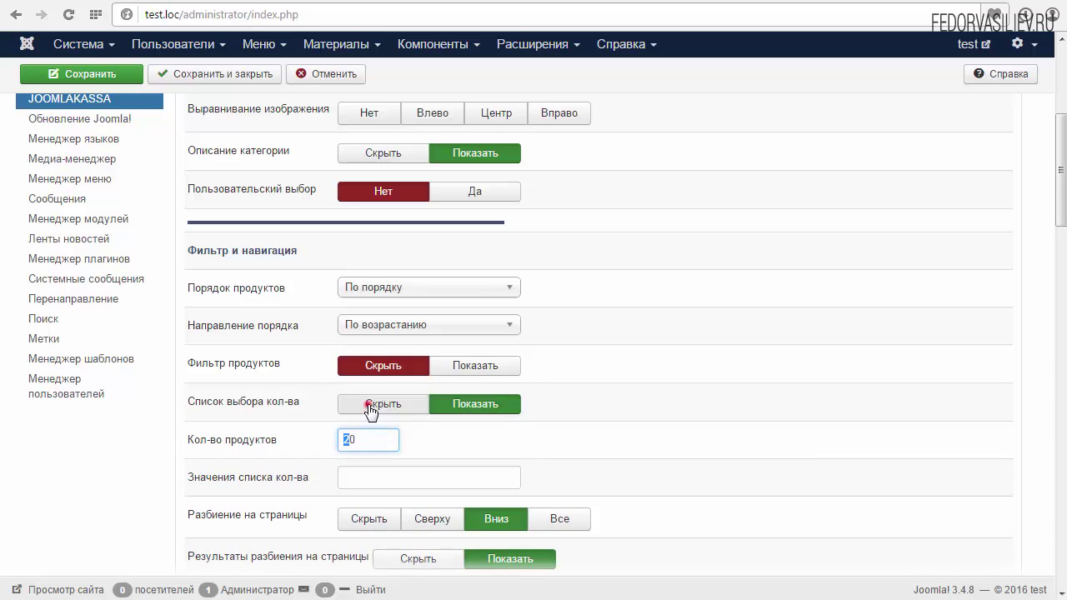
{"action": "left_click", "coordinate": [371, 410]}
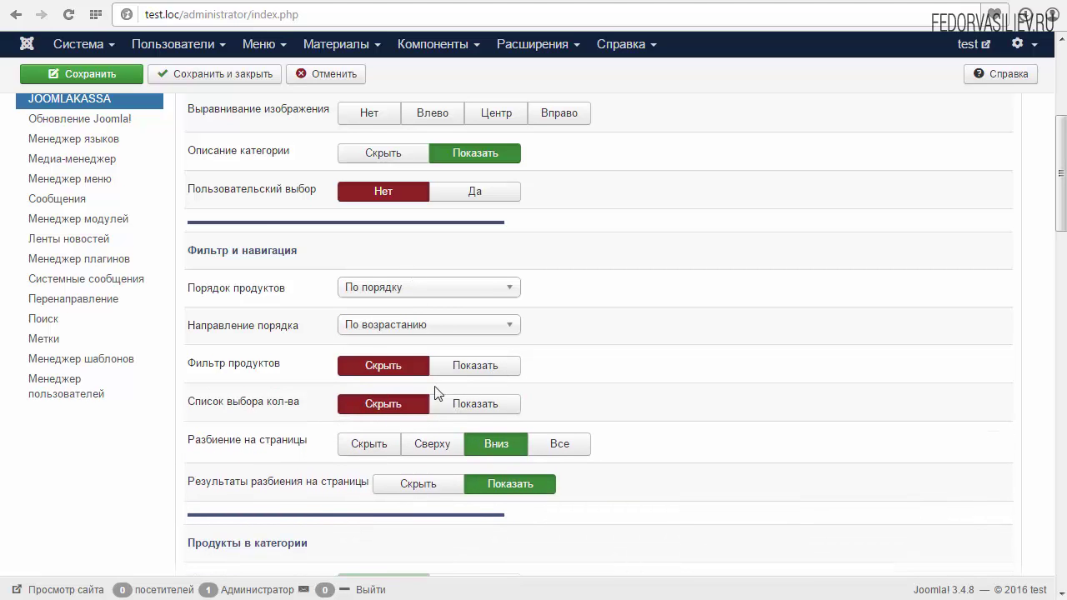
{"action": "left_click", "coordinate": [127, 73]}
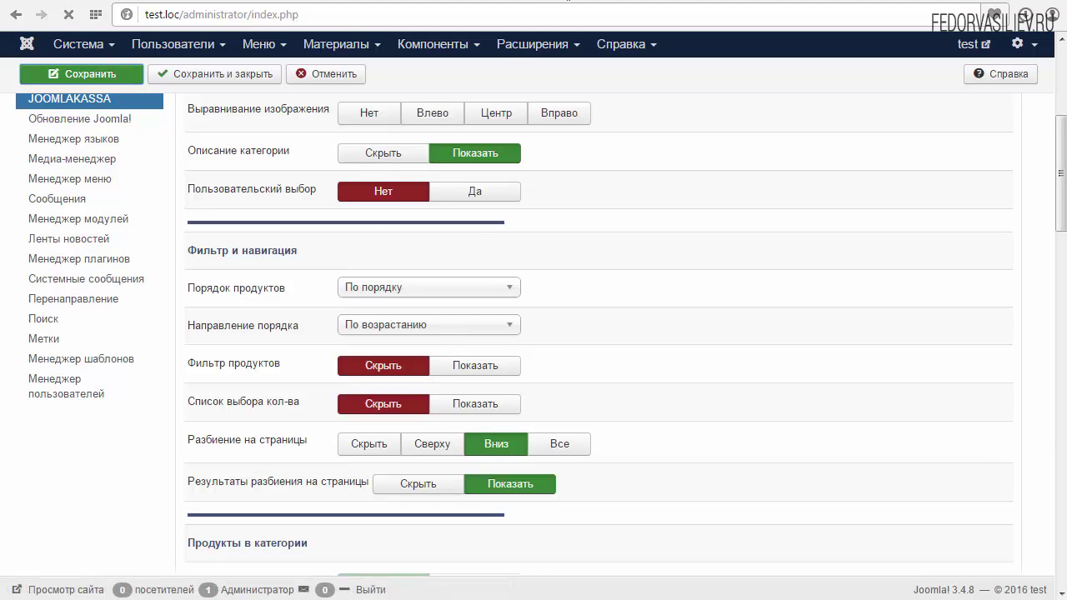
Reload the storefront's Смартфоны page to check the area above the products, and return to the home page.
{"action": "left_click", "coordinate": [508, 2]}
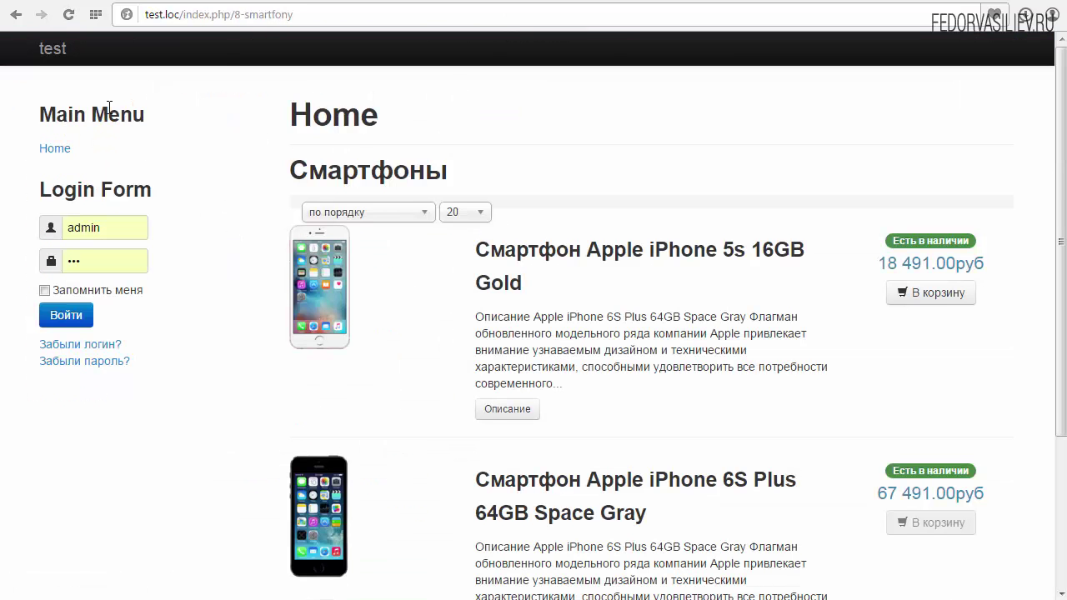
{"action": "left_click", "coordinate": [69, 14]}
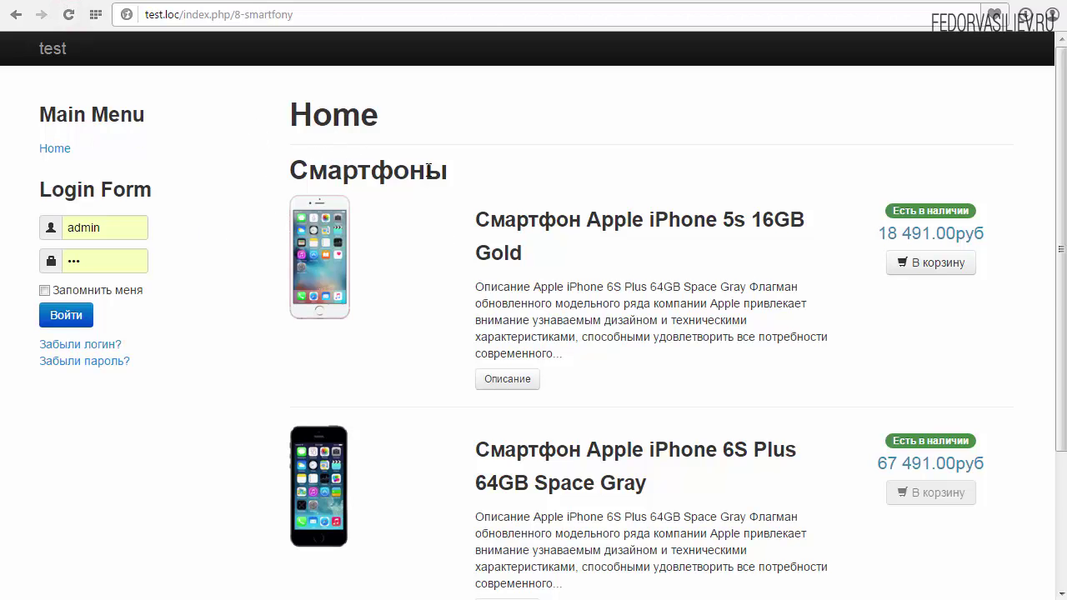
{"action": "scroll", "coordinate": [777, 179], "scroll_direction": "down", "scroll_amount": 3}
{"action": "scroll", "coordinate": [746, 184], "scroll_direction": "up", "scroll_amount": 3}
{"action": "left_click", "coordinate": [44, 147]}
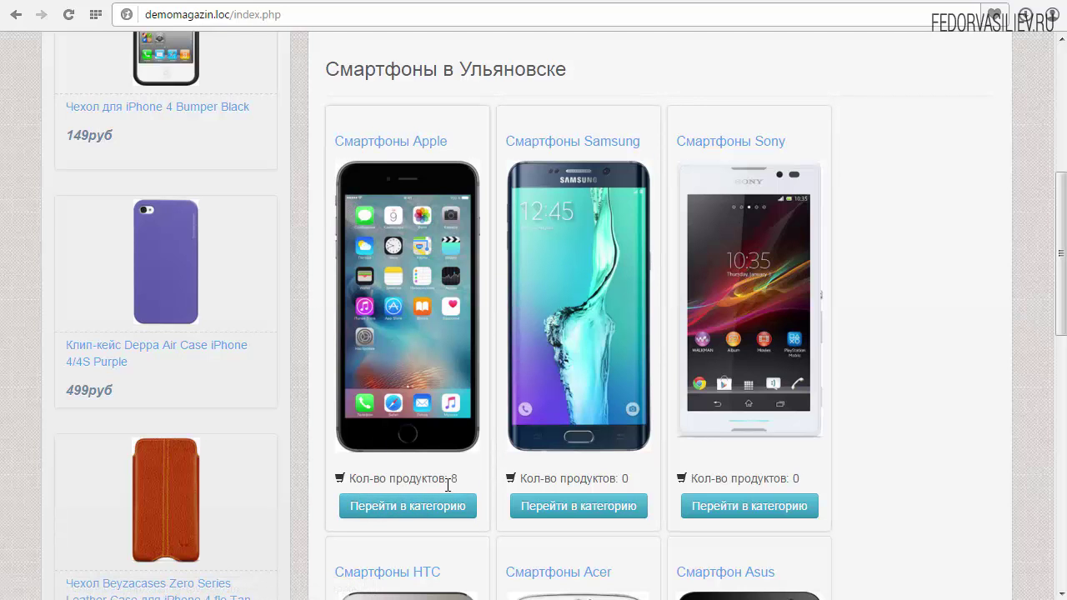
Open the Смартфоны Apple category in the demo shop and look through its product list.
{"action": "left_click_drag", "start_coordinate": [407, 482], "coordinate": [292, 479]}
{"action": "left_click", "coordinate": [362, 506]}
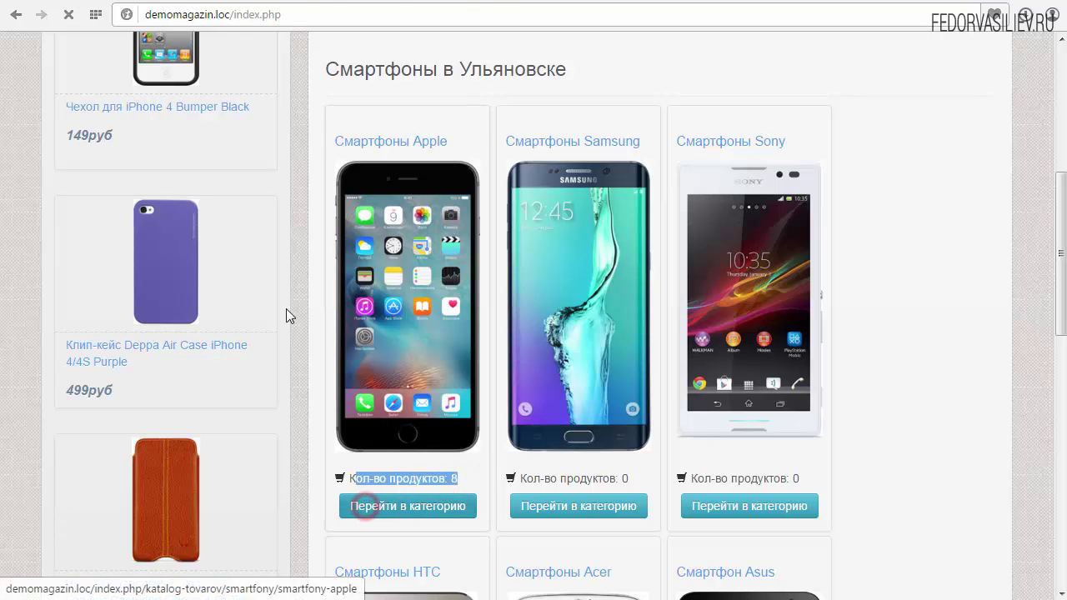
{"action": "scroll", "coordinate": [346, 308], "scroll_direction": "down", "scroll_amount": 13}
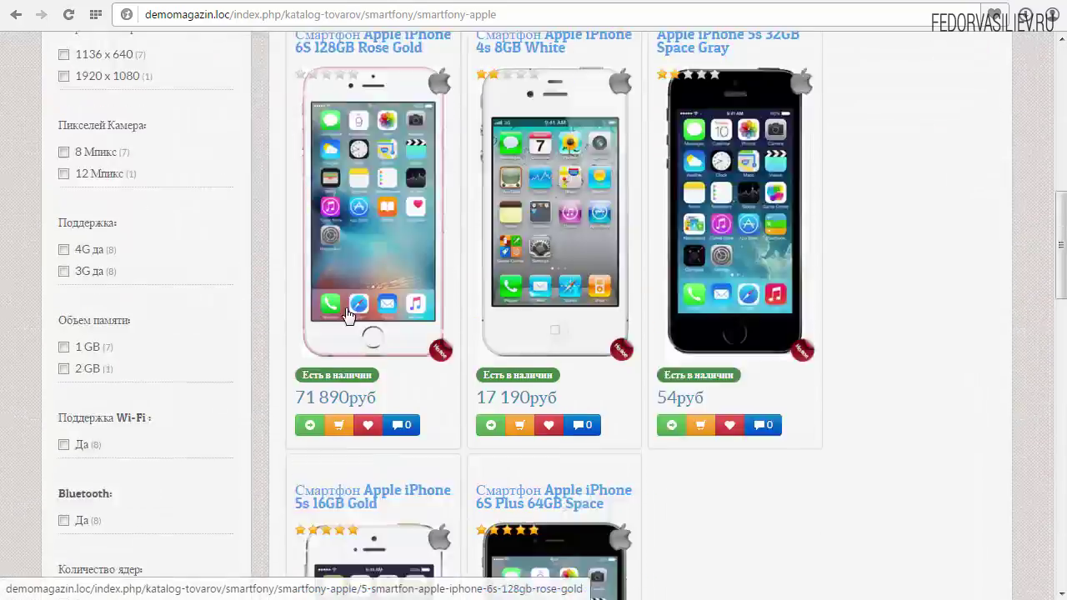
{"action": "scroll", "coordinate": [346, 313], "scroll_direction": "up", "scroll_amount": 15}
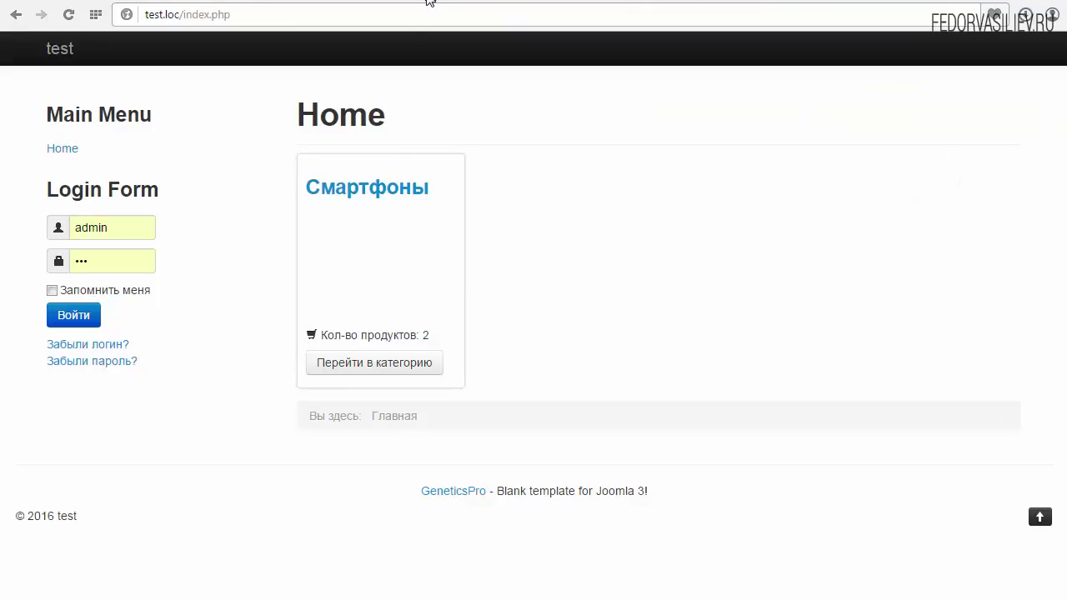
Leave the JoomlaKassa configuration in the site administration and open the Смартфоны category for editing.
{"action": "left_click", "coordinate": [429, 0]}
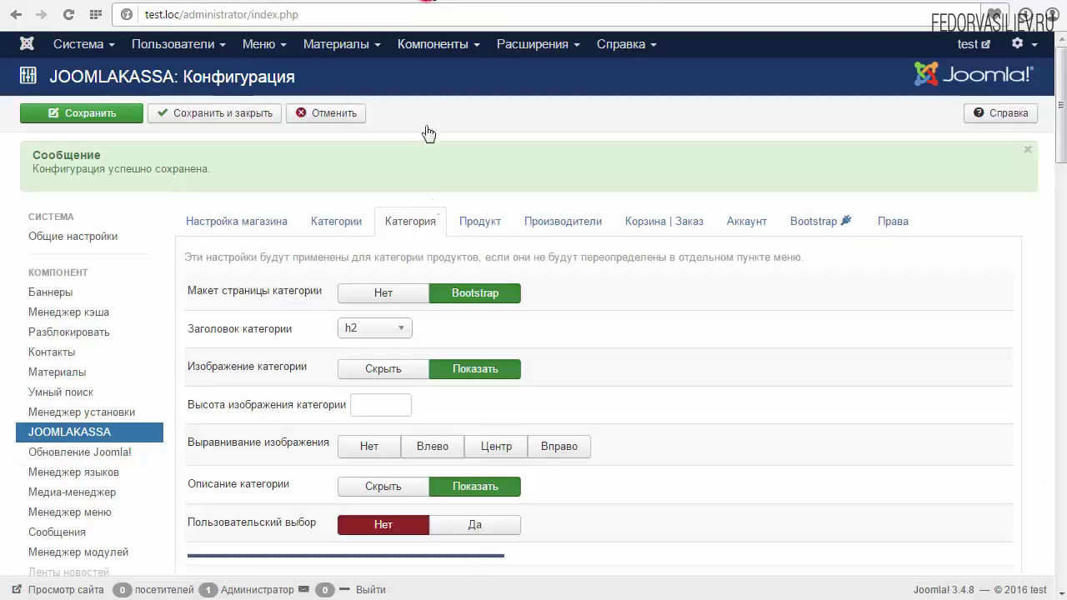
{"action": "left_click", "coordinate": [338, 114]}
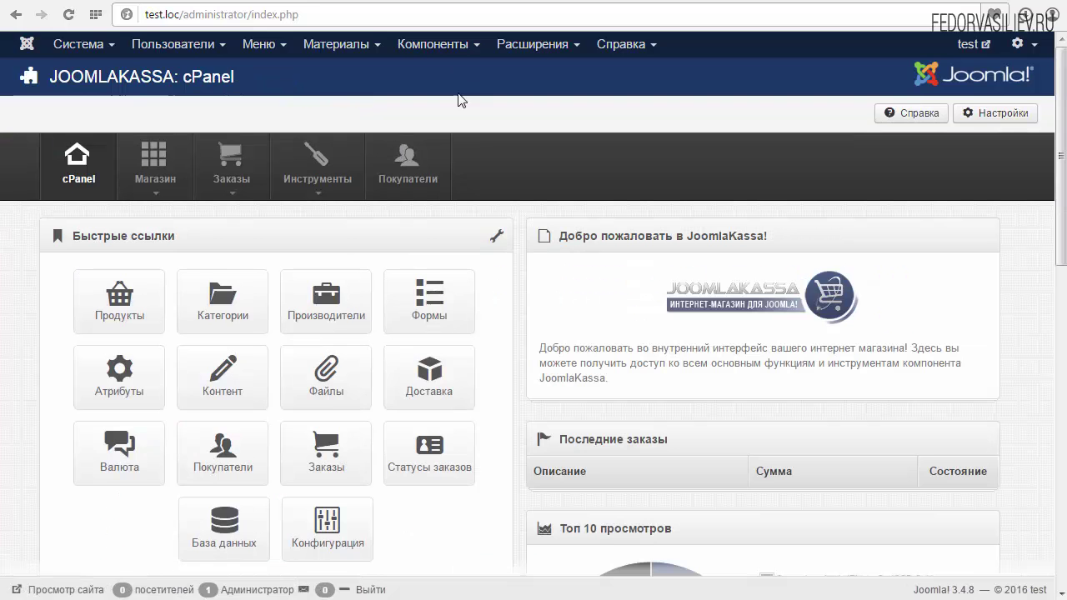
{"action": "left_click", "coordinate": [223, 303]}
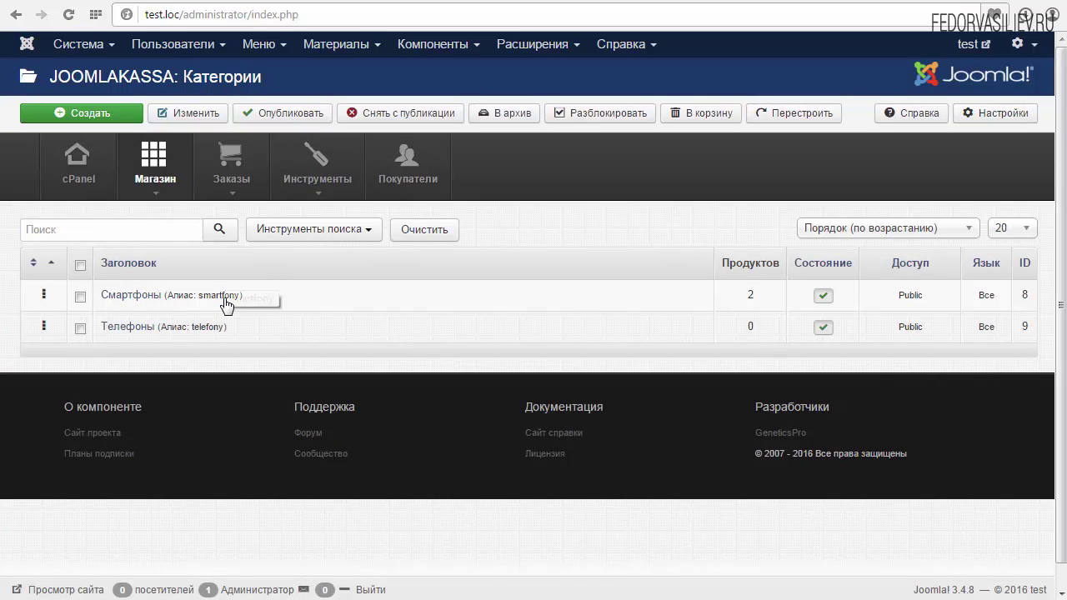
{"action": "left_click", "coordinate": [136, 298]}
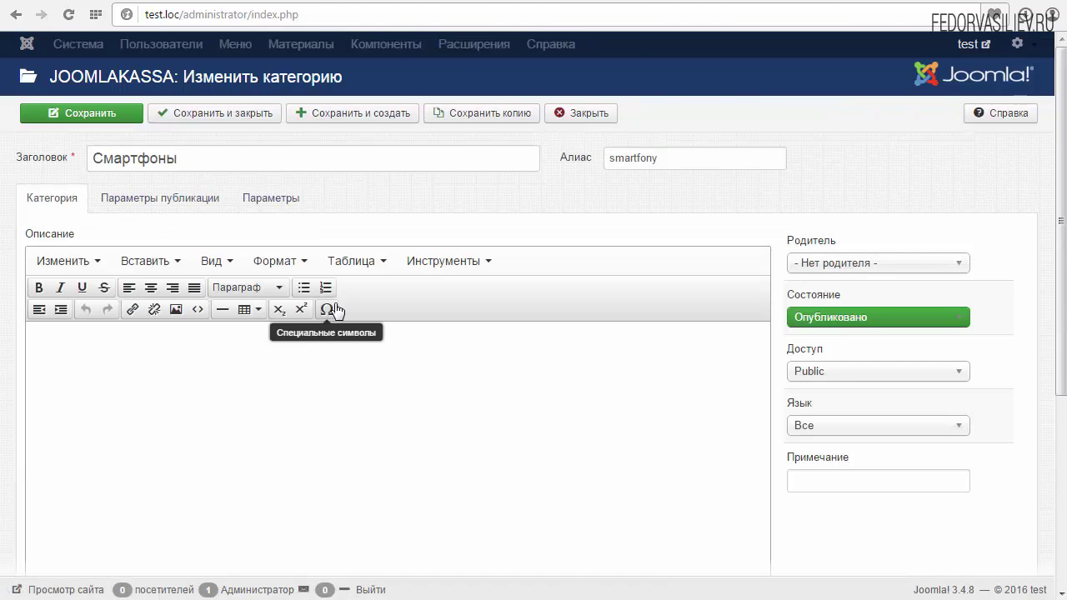
Set the black iPhone front-view picture from the joomlakassa folder as the Смартфоны category image, and save and close the category.
{"action": "left_click", "coordinate": [255, 202]}
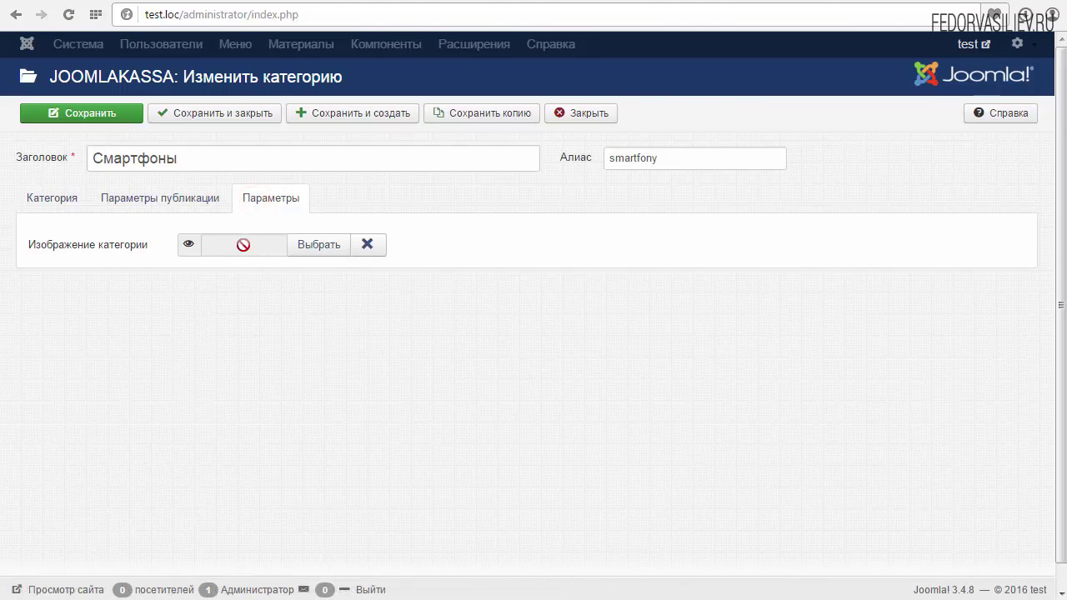
{"action": "left_click", "coordinate": [307, 245]}
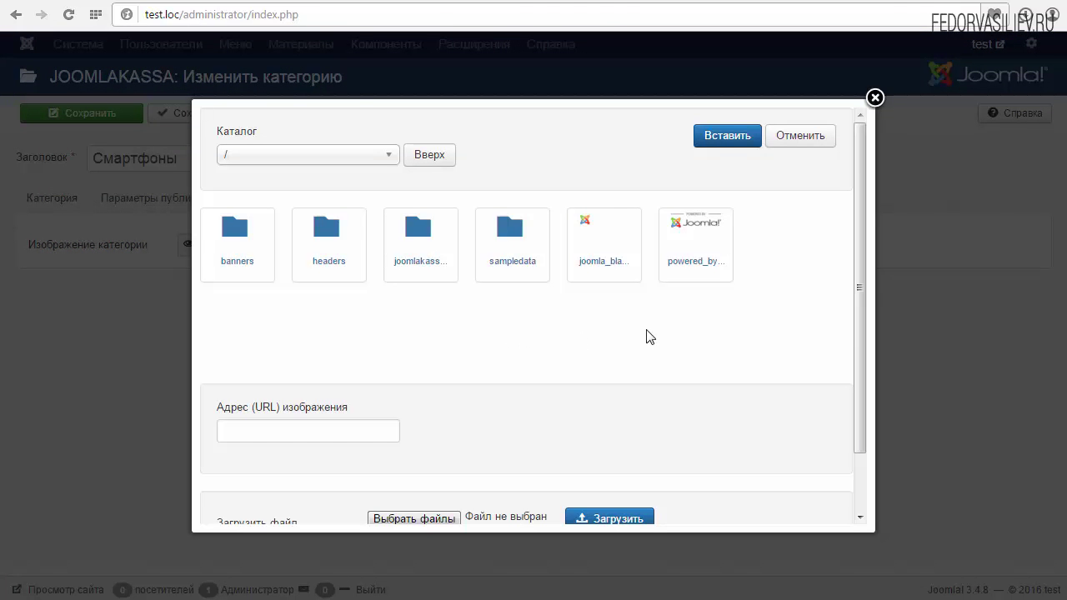
{"action": "left_click", "coordinate": [424, 239]}
{"action": "left_click", "coordinate": [424, 239]}
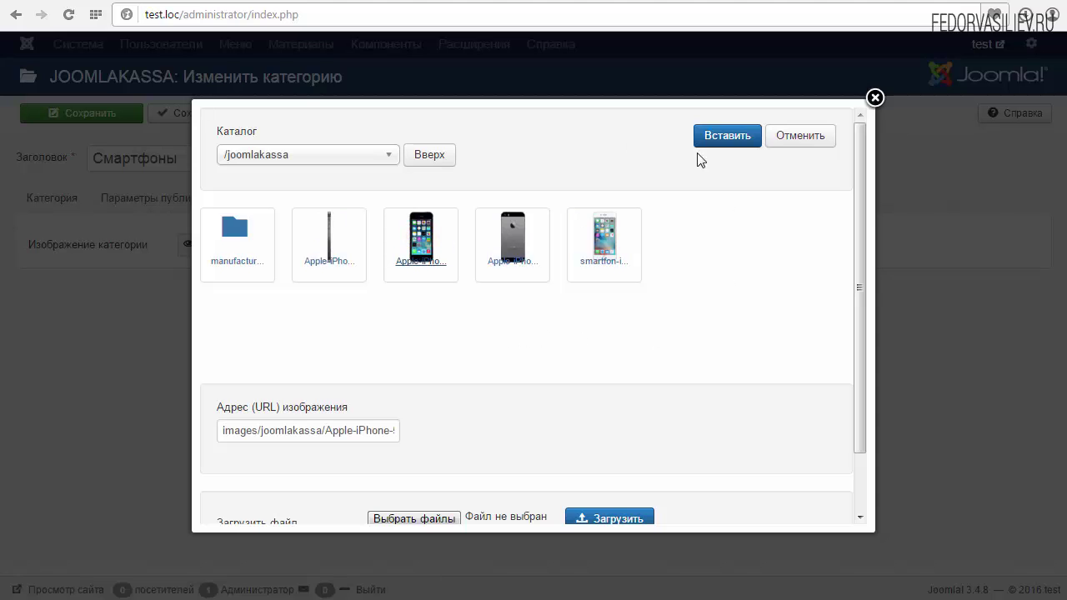
{"action": "left_click", "coordinate": [716, 135]}
{"action": "left_click", "coordinate": [98, 113]}
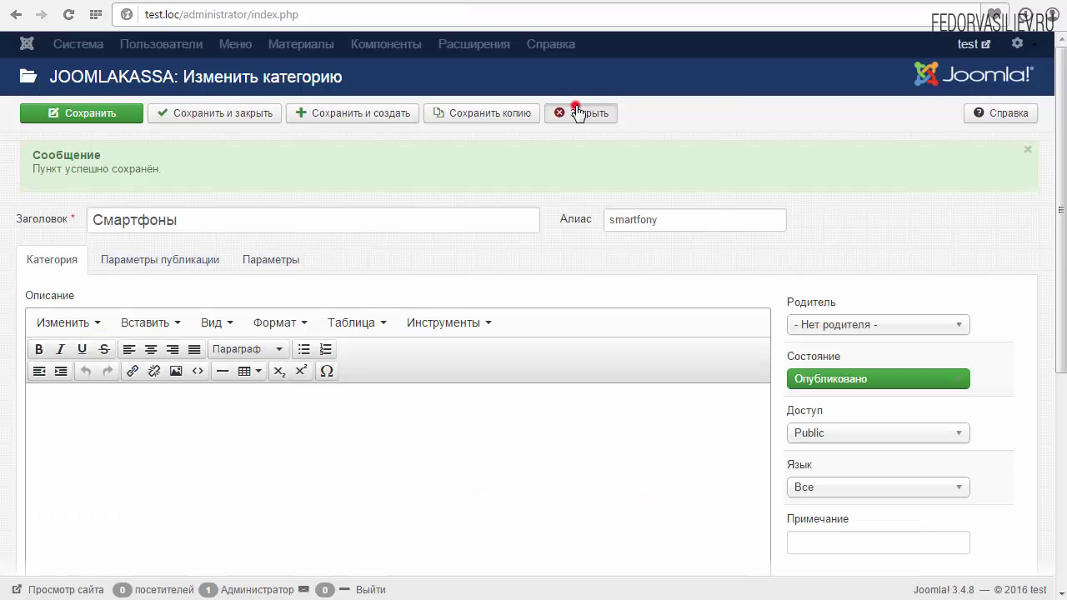
{"action": "left_click", "coordinate": [573, 111]}
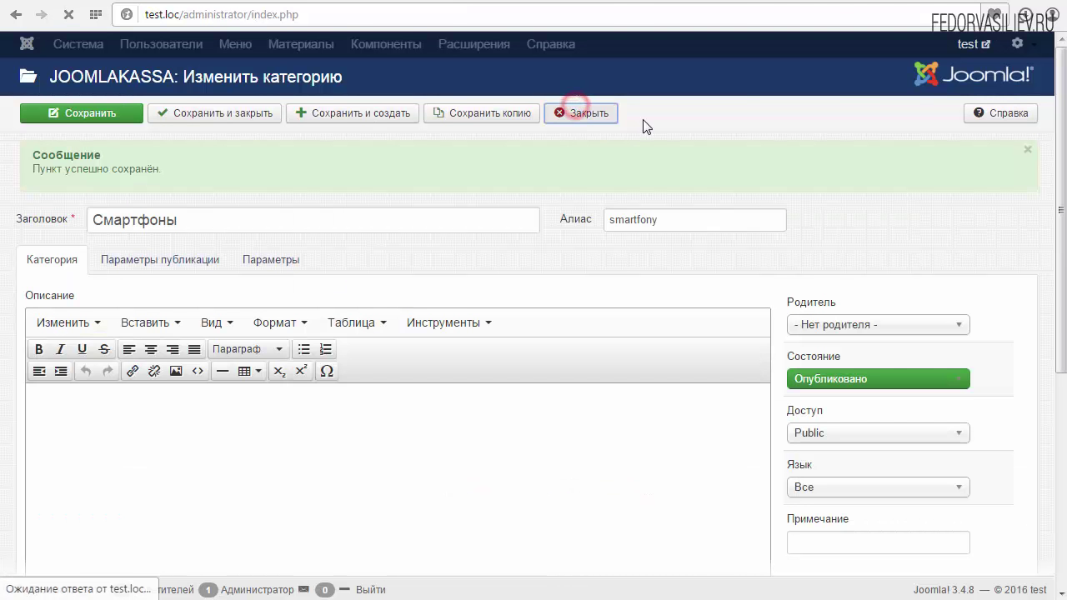
Open the JoomlaKassa configuration, increase the category image height in the Категории settings, and save.
{"action": "left_click", "coordinate": [973, 117]}
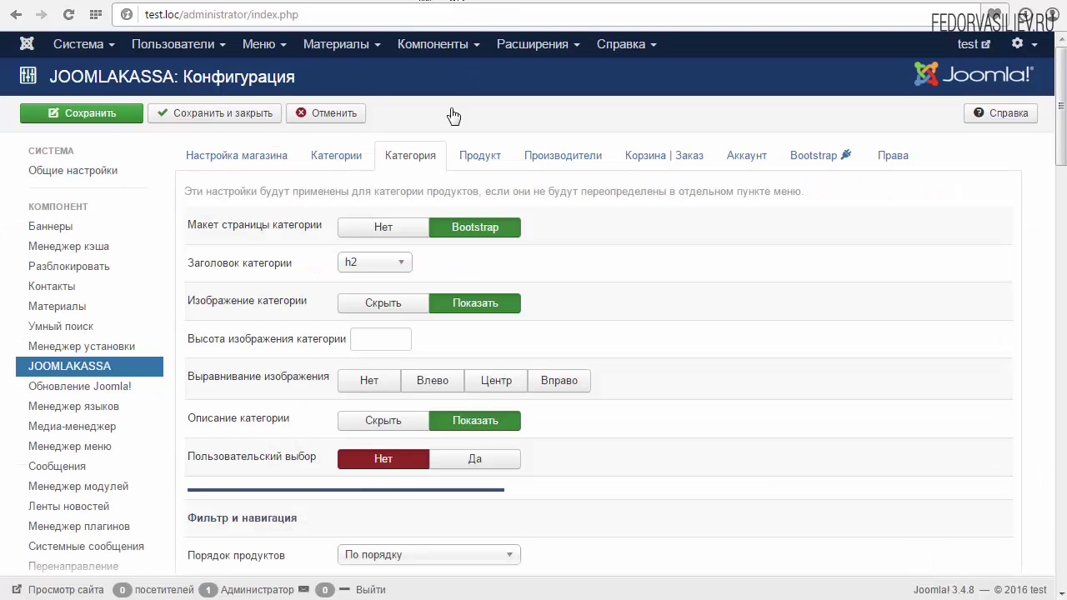
{"action": "left_click", "coordinate": [332, 163]}
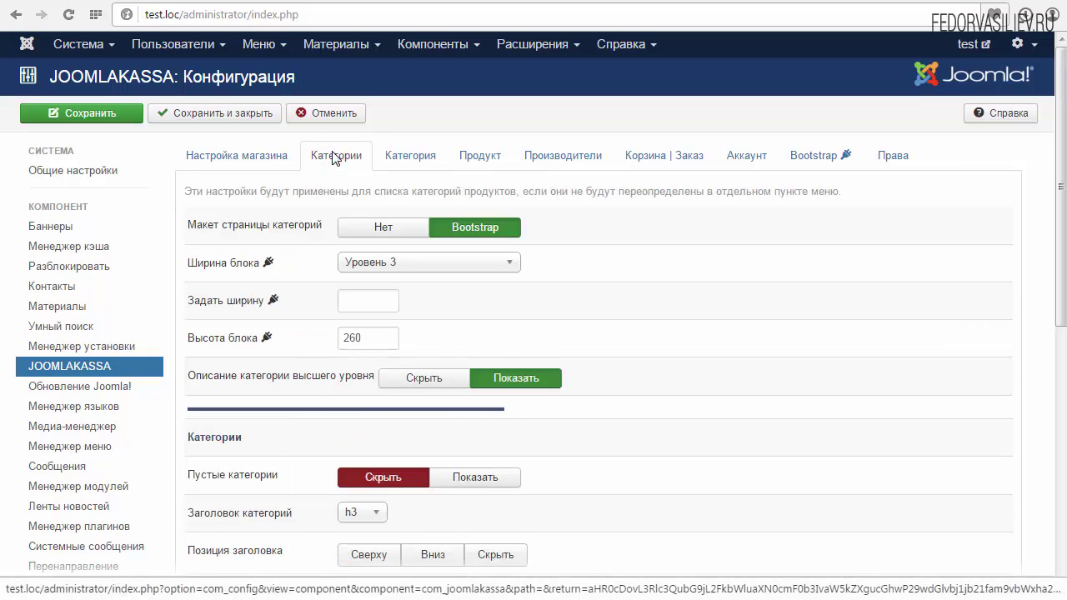
{"action": "scroll", "coordinate": [363, 495], "scroll_direction": "down", "scroll_amount": 2}
{"action": "left_click", "coordinate": [362, 495]}
{"action": "scroll", "coordinate": [453, 391], "scroll_direction": "down", "scroll_amount": 2}
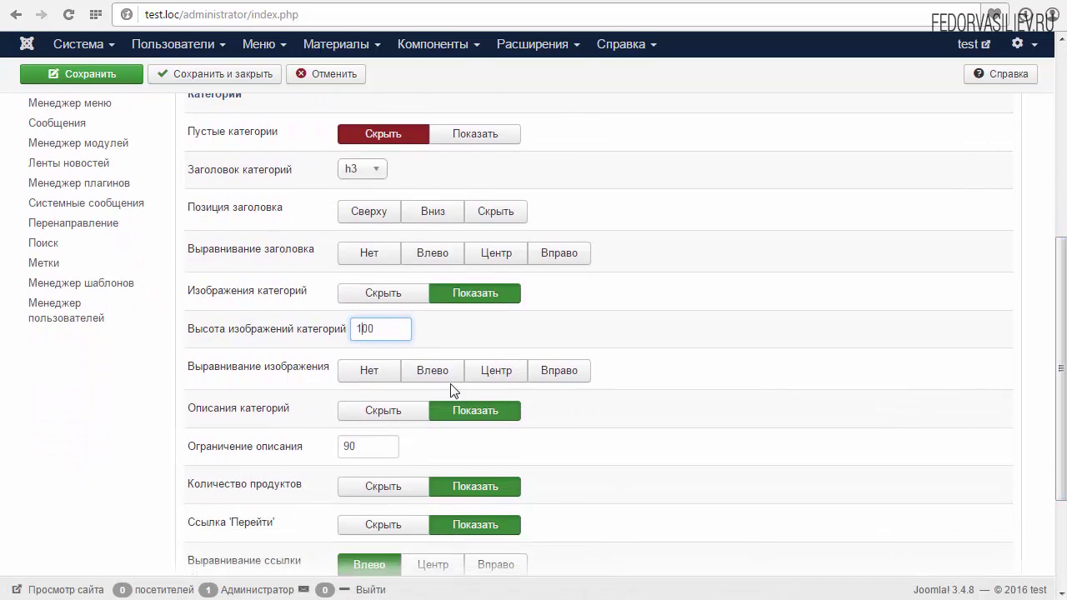
{"action": "mouse_move", "coordinate": [279, 341]}
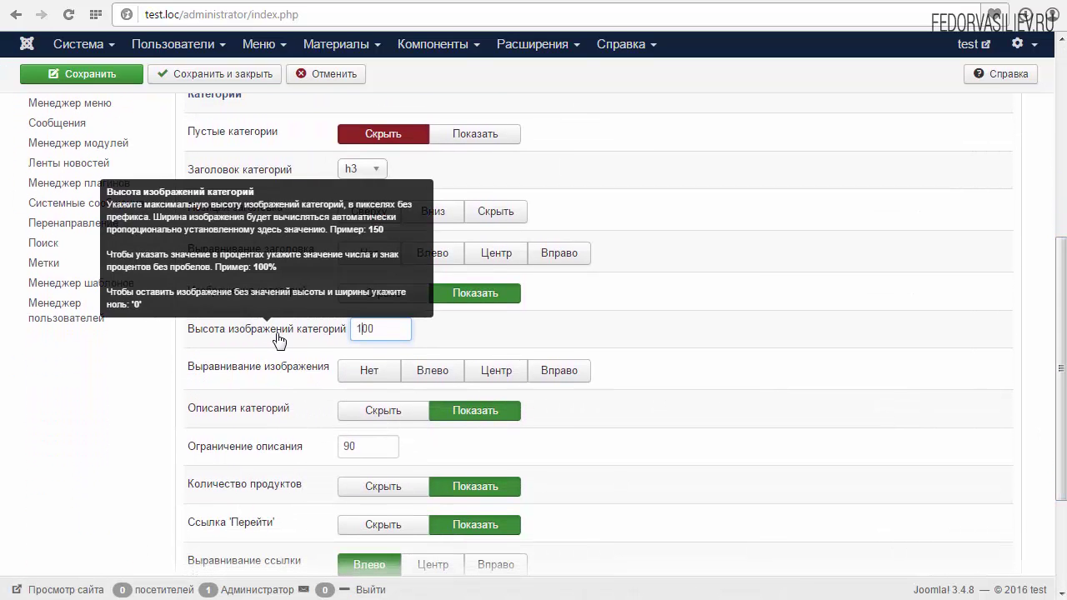
{"action": "left_click", "coordinate": [382, 329]}
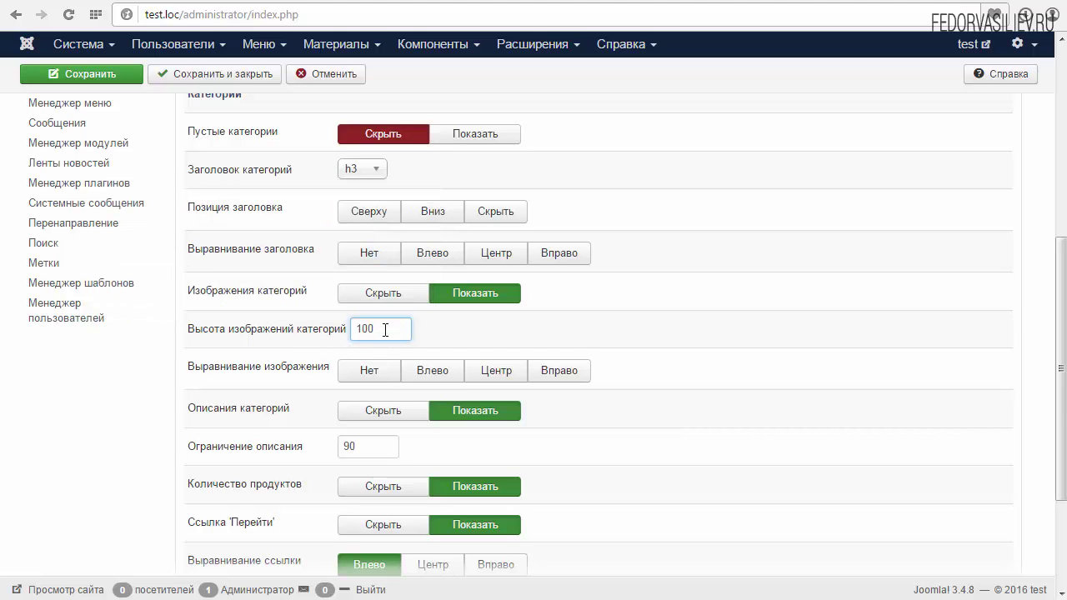
{"action": "left_click_drag", "start_coordinate": [351, 329], "coordinate": [341, 333]}
{"action": "type", "text": "4"}
Examine the Смартфоны block on the storefront home page and read the help for the Высота блока setting.
{"action": "left_click", "coordinate": [495, 1]}
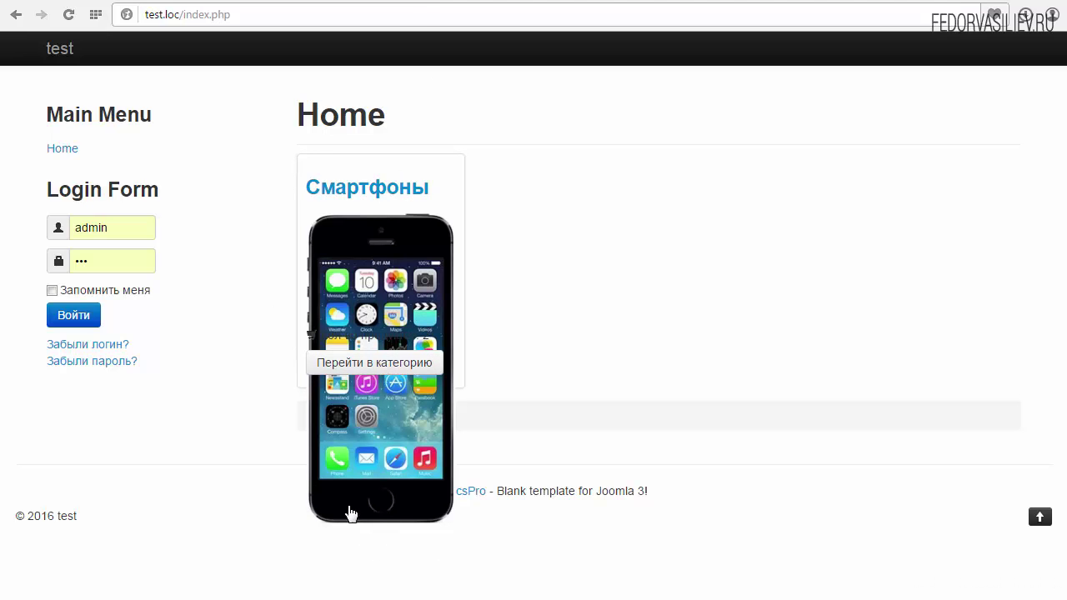
{"action": "left_click", "coordinate": [426, 2]}
{"action": "key", "text": "Return"}
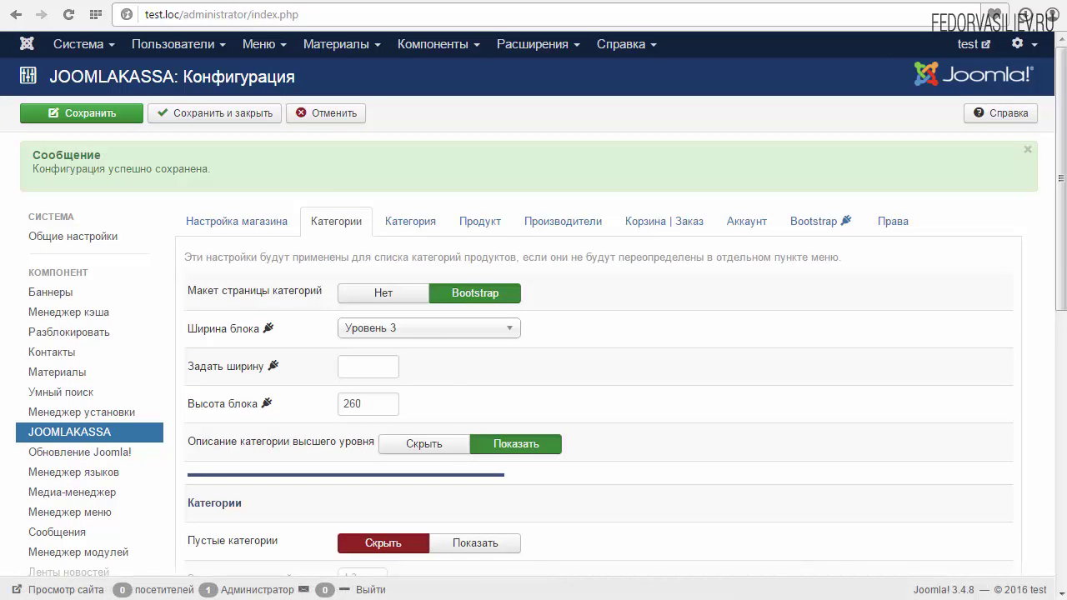
{"action": "mouse_move", "coordinate": [204, 414]}
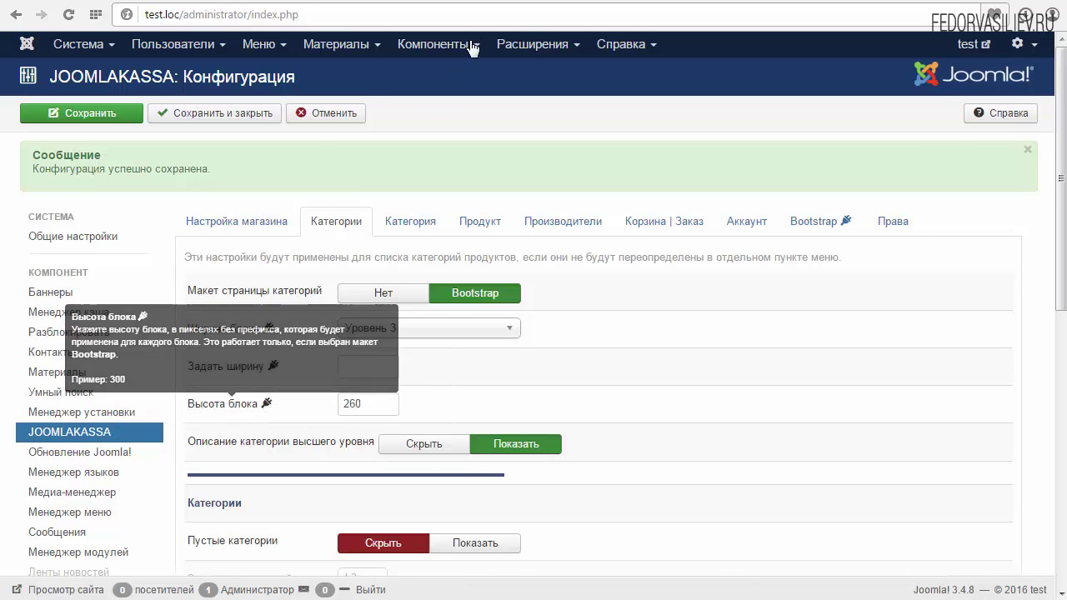
{"action": "left_click", "coordinate": [507, 2]}
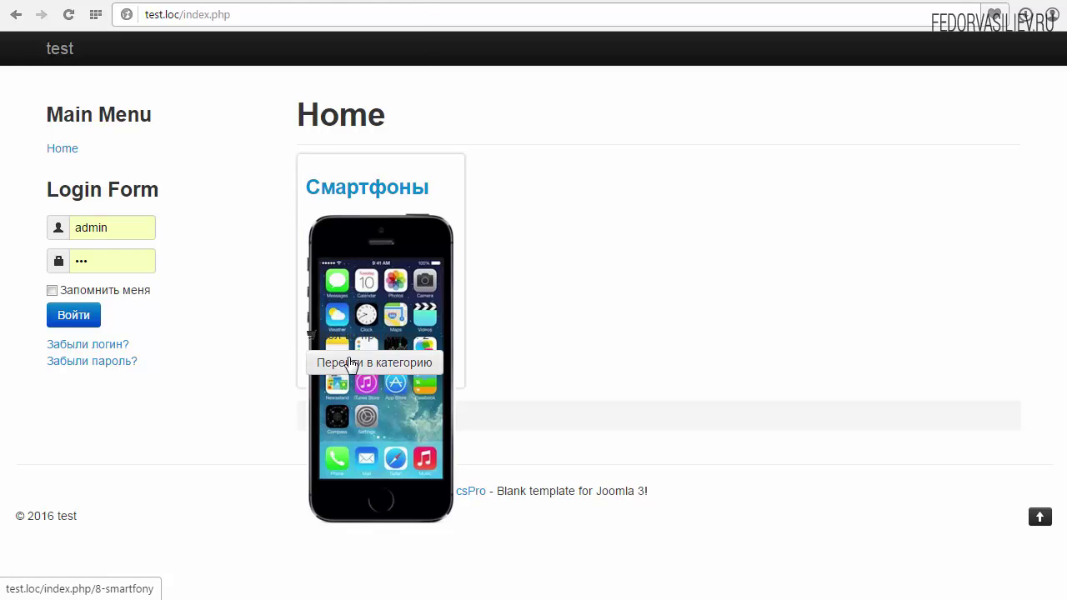
Set the category block height (Высота блока) to 500, save the configuration, and reload the storefront home page.
{"action": "key", "text": "ctrl+Tab"}
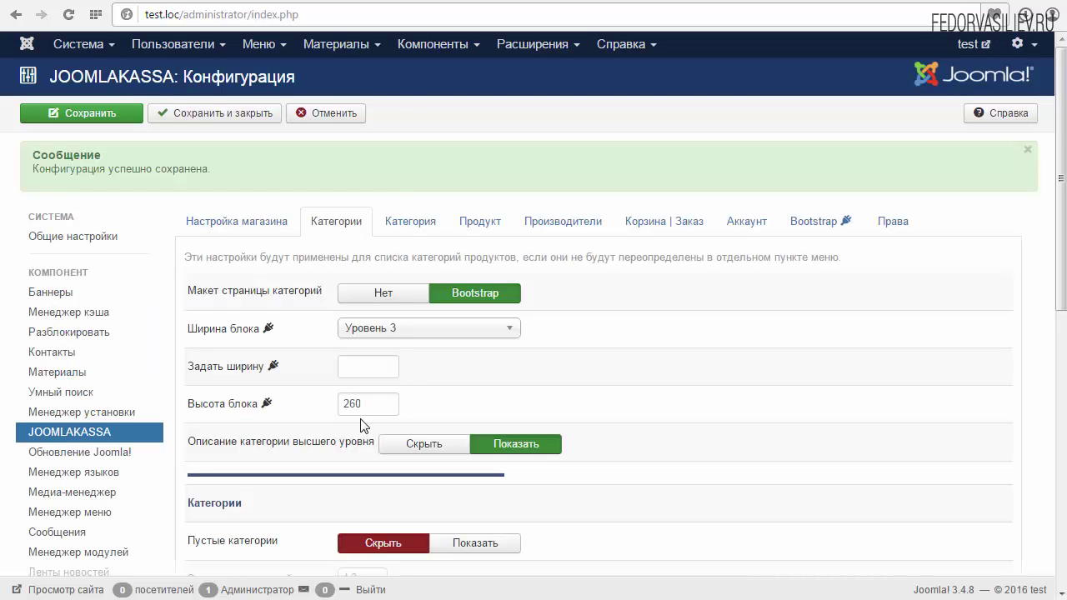
{"action": "left_click_drag", "start_coordinate": [371, 406], "coordinate": [289, 414]}
{"action": "type", "text": "500"}
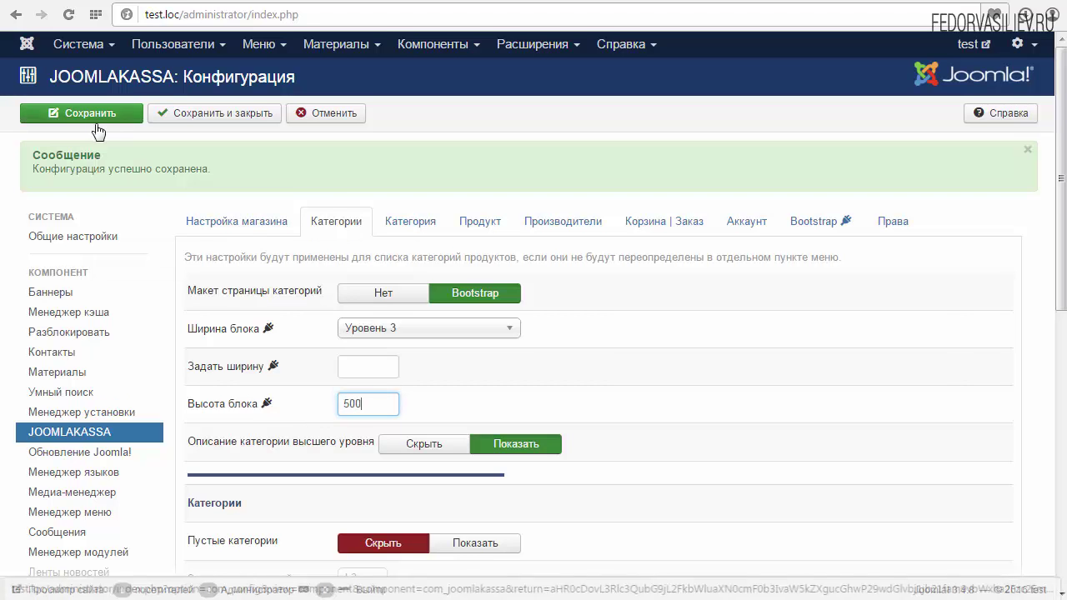
{"action": "left_click", "coordinate": [104, 114]}
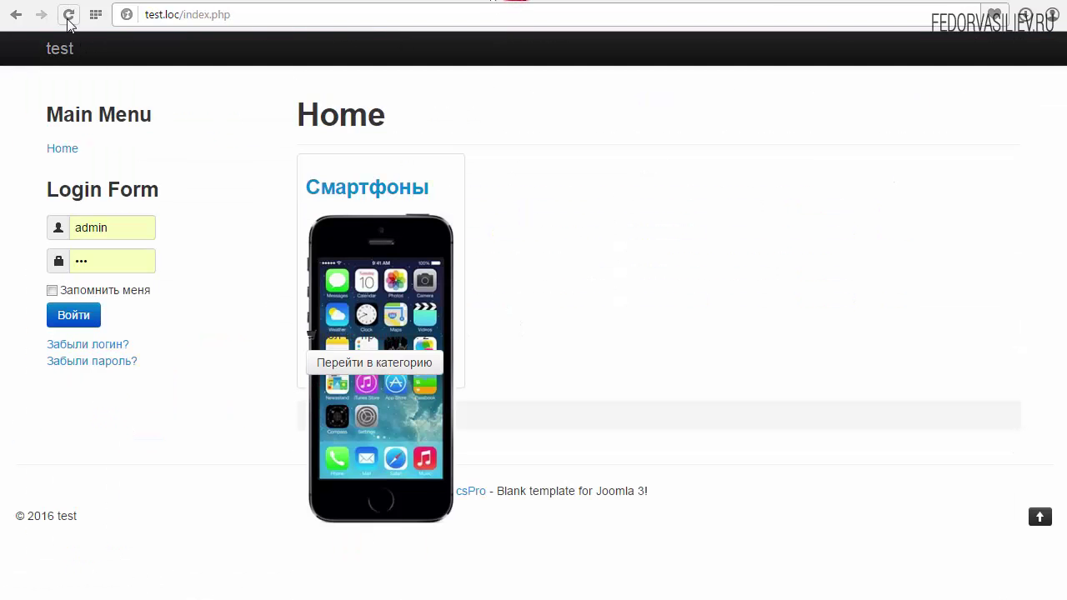
{"action": "left_click", "coordinate": [67, 18]}
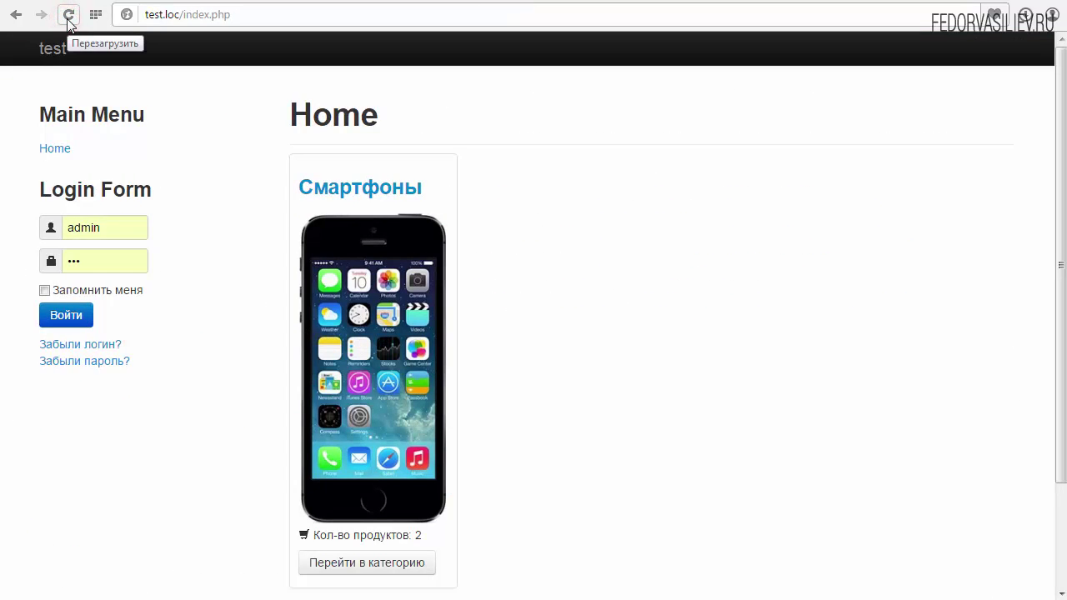
Examine the Смартфоны block on the home page, including its title, image, product count and category link.
{"action": "scroll", "coordinate": [451, 503], "scroll_direction": "down", "scroll_amount": 1}
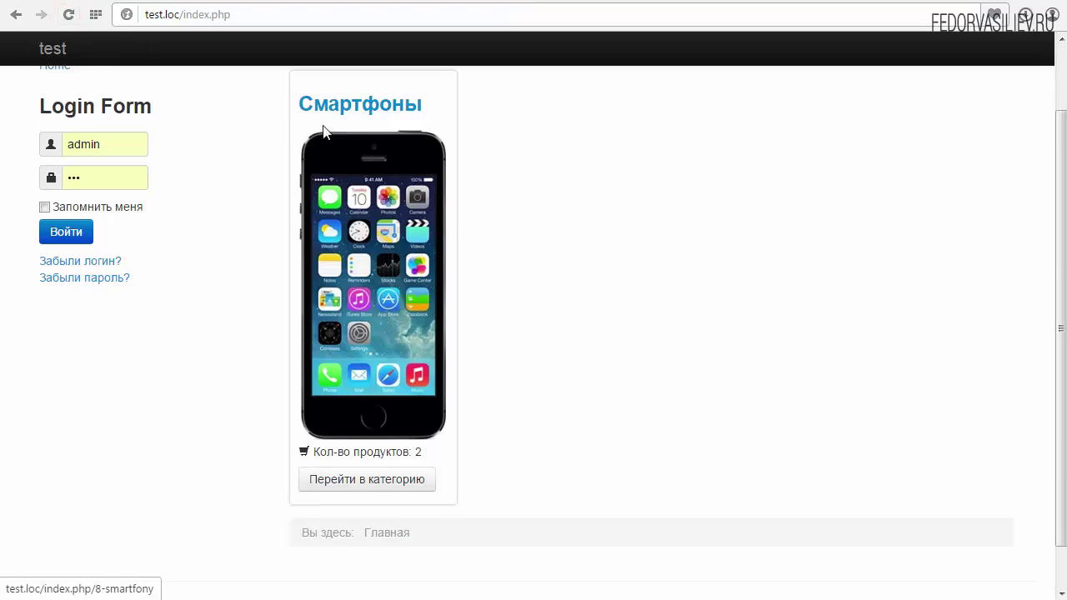
{"action": "scroll", "coordinate": [511, 326], "scroll_direction": "up", "scroll_amount": 1}
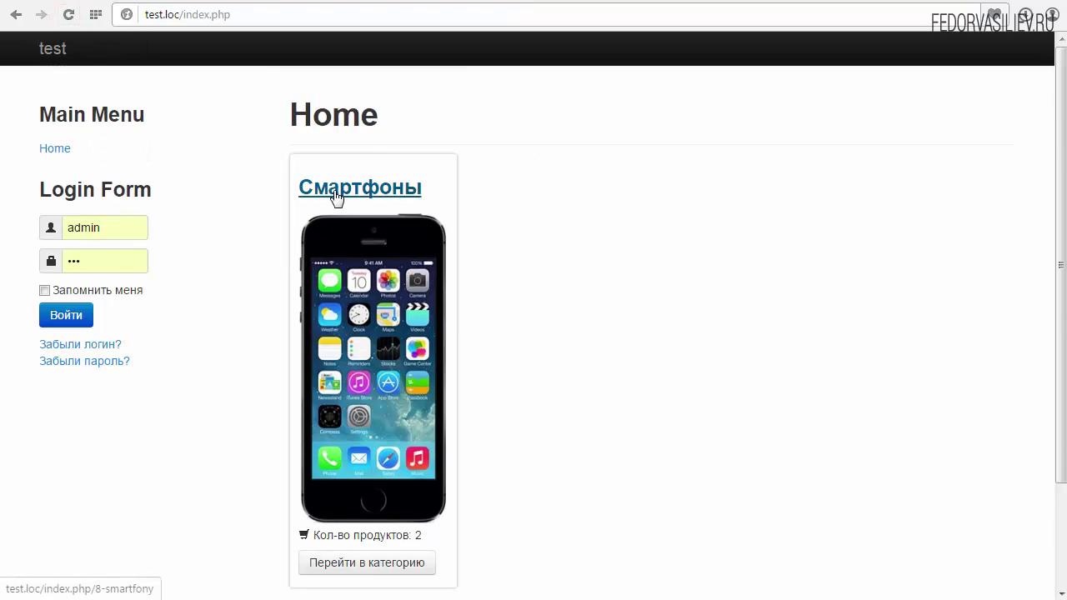
{"action": "scroll", "coordinate": [250, 400], "scroll_direction": "down", "scroll_amount": 2}
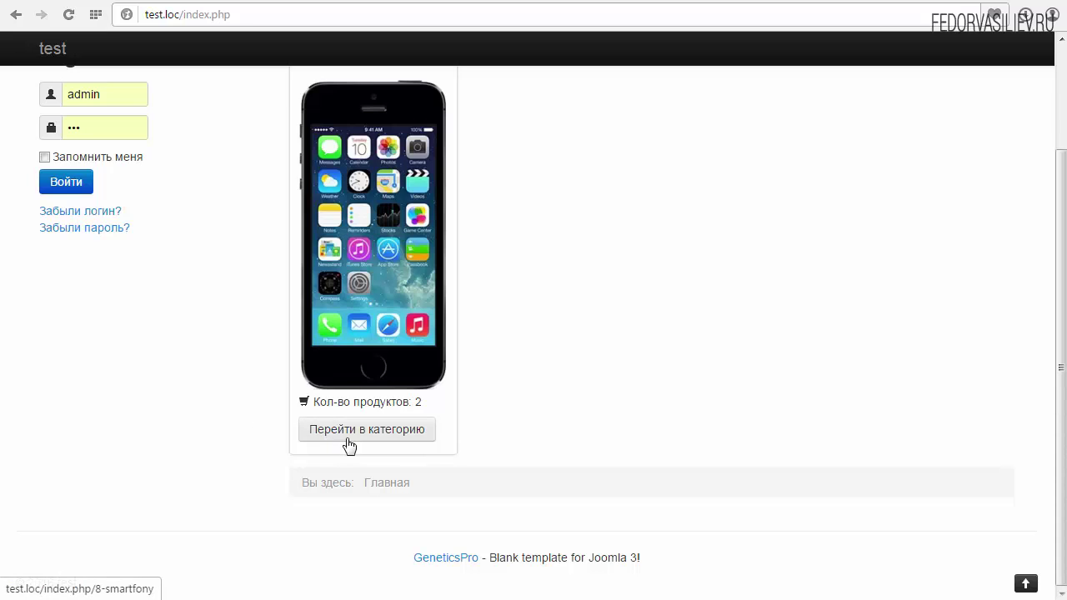
{"action": "left_click_drag", "start_coordinate": [424, 398], "coordinate": [360, 400]}
{"action": "left_click", "coordinate": [506, 412]}
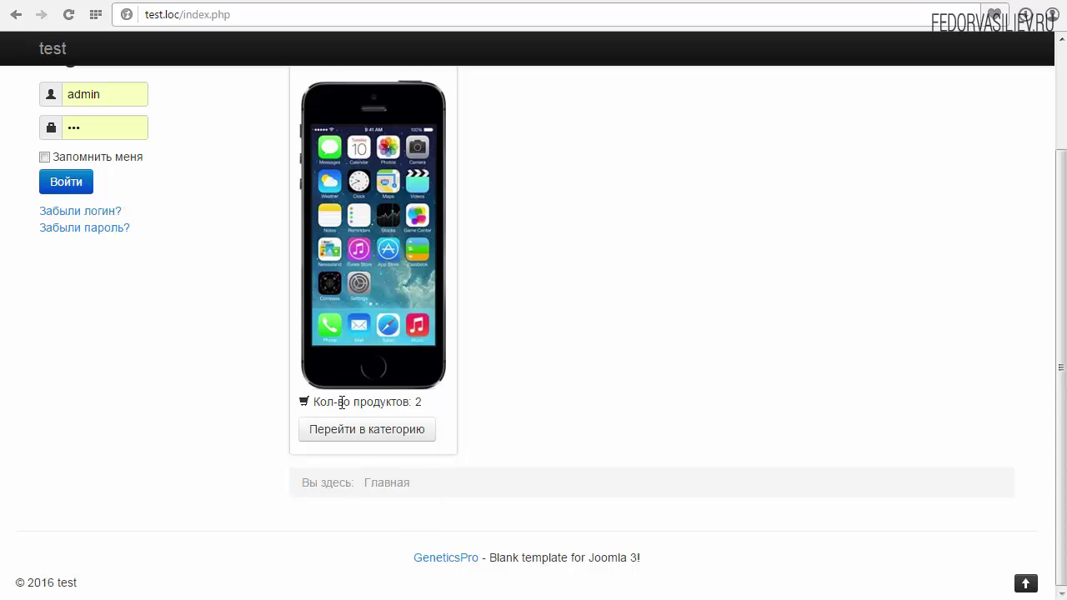
{"action": "key", "text": "F5"}
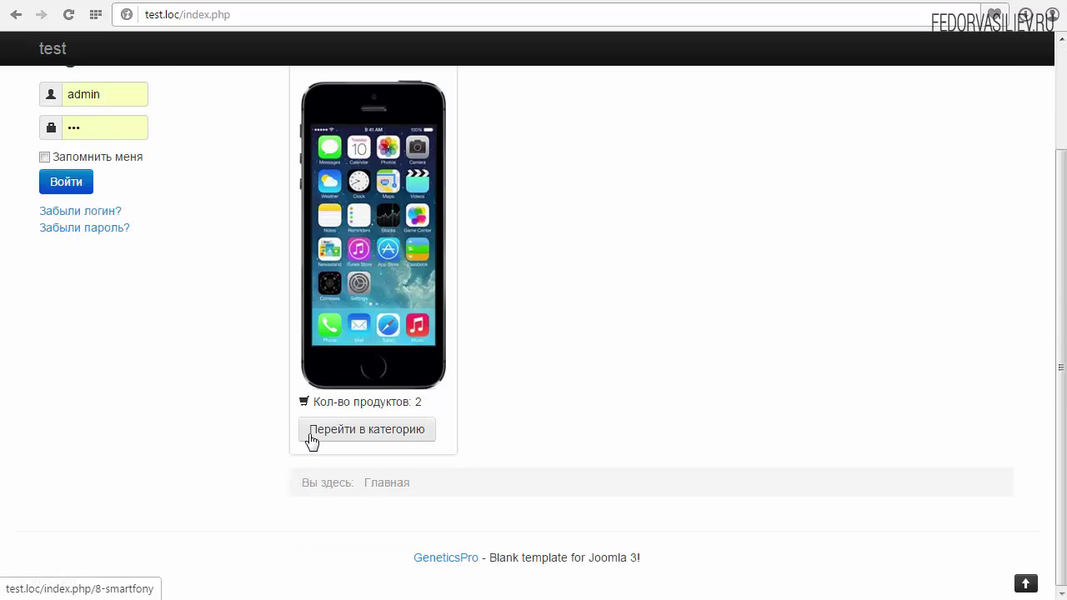
{"action": "key", "text": "F5"}
{"action": "scroll", "coordinate": [512, 238], "scroll_direction": "down", "scroll_amount": 3}
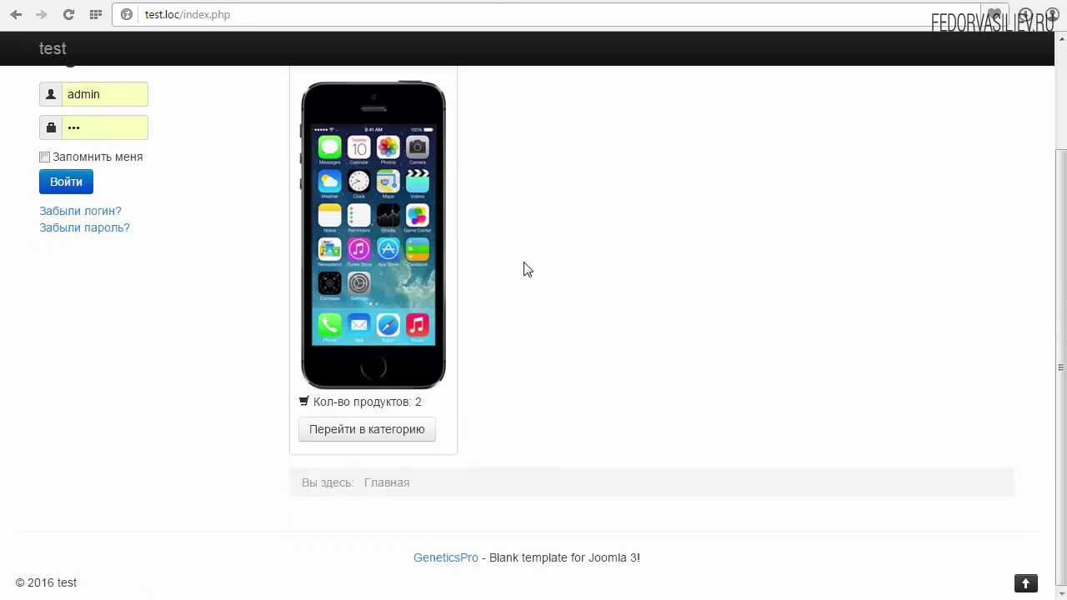
Open the Смартфоны category on the storefront and examine its category image and product list.
{"action": "left_click", "coordinate": [390, 432]}
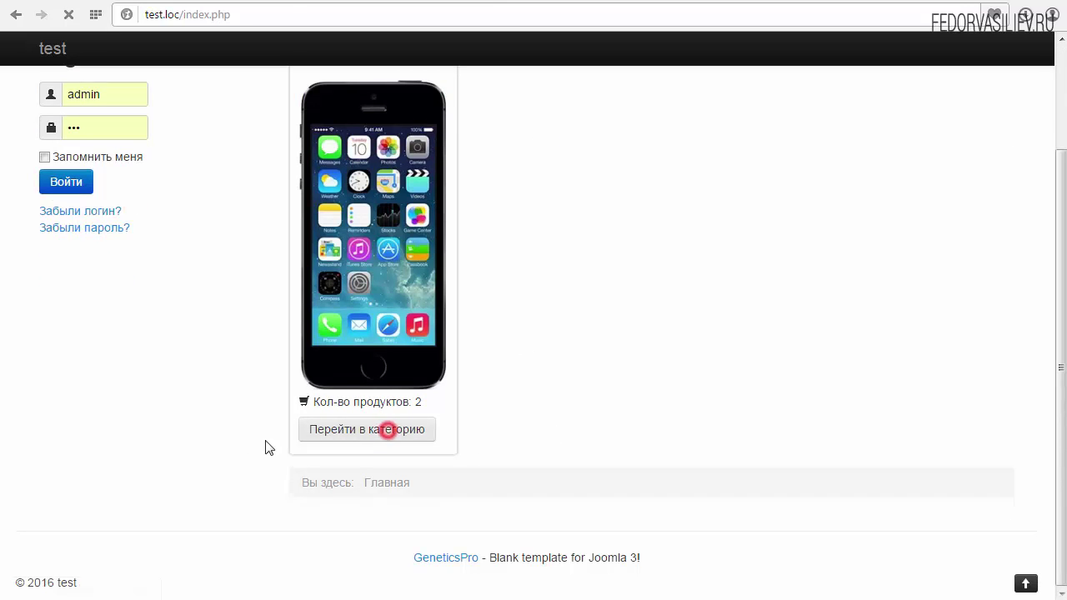
{"action": "scroll", "coordinate": [330, 409], "scroll_direction": "down", "scroll_amount": 5}
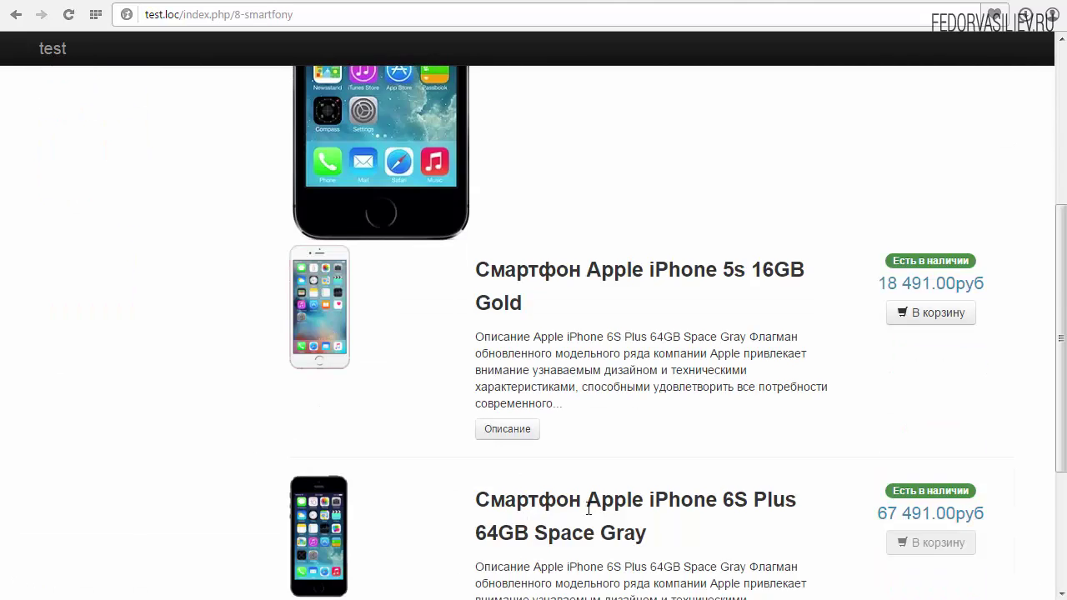
{"action": "scroll", "coordinate": [466, 527], "scroll_direction": "down", "scroll_amount": 1}
{"action": "scroll", "coordinate": [475, 512], "scroll_direction": "up", "scroll_amount": 6}
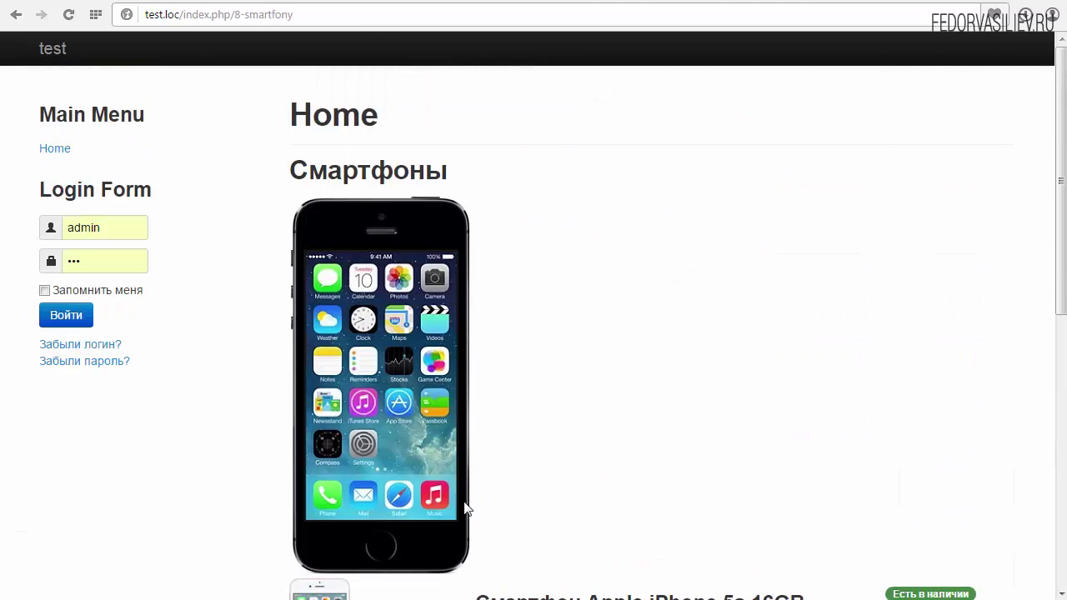
{"action": "scroll", "coordinate": [583, 382], "scroll_direction": "down", "scroll_amount": 5}
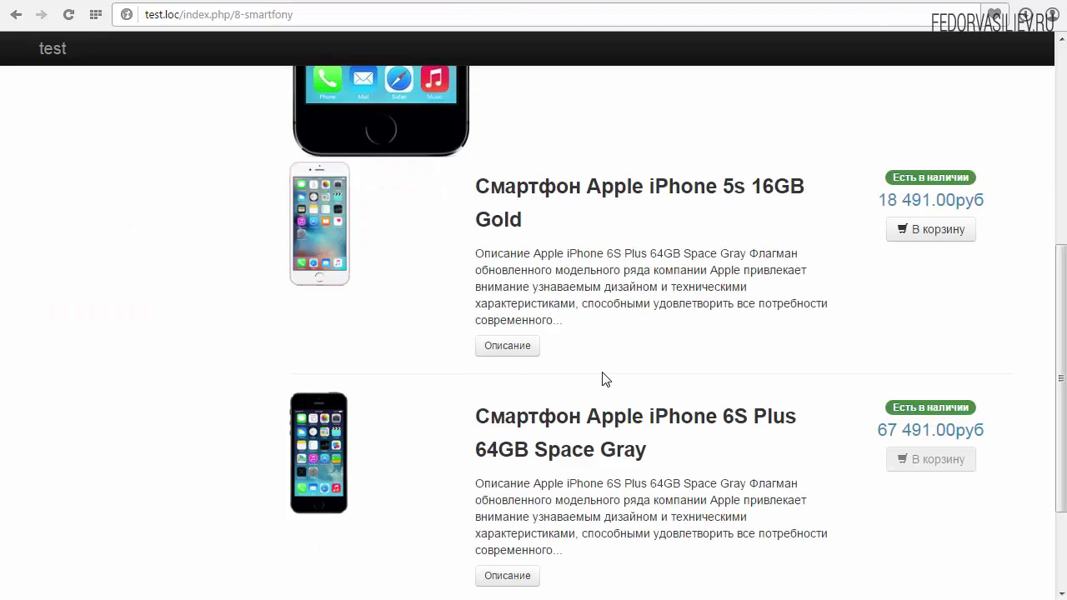
{"action": "scroll", "coordinate": [602, 377], "scroll_direction": "up", "scroll_amount": 4}
{"action": "scroll", "coordinate": [619, 348], "scroll_direction": "up", "scroll_amount": 1}
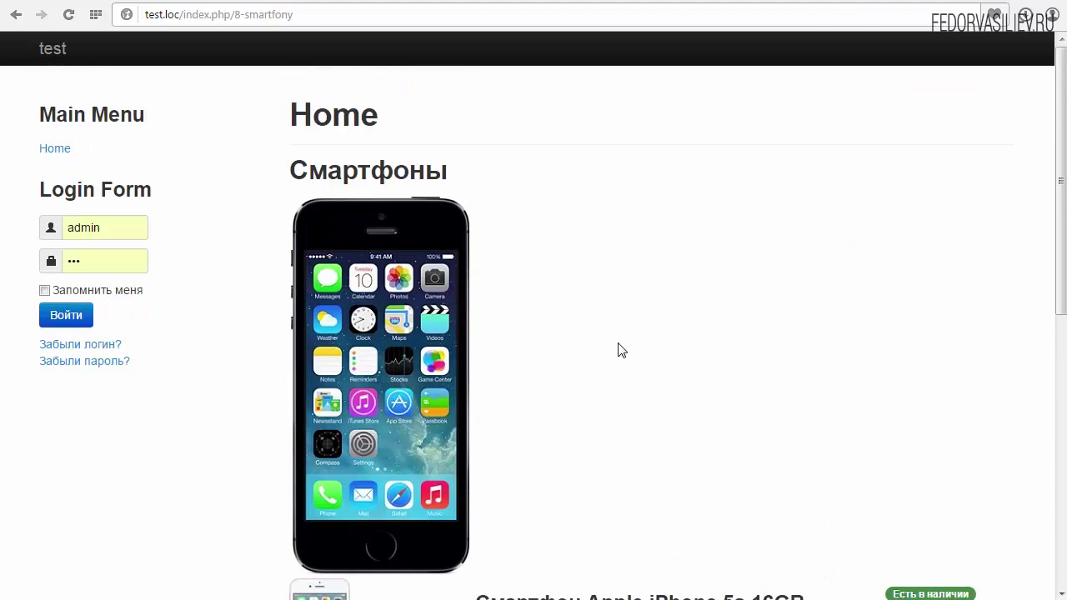
{"action": "scroll", "coordinate": [436, 317], "scroll_direction": "down", "scroll_amount": 4}
{"action": "scroll", "coordinate": [431, 315], "scroll_direction": "up", "scroll_amount": 3}
{"action": "scroll", "coordinate": [431, 317], "scroll_direction": "up", "scroll_amount": 1}
{"action": "scroll", "coordinate": [443, 276], "scroll_direction": "down", "scroll_amount": 6}
{"action": "scroll", "coordinate": [673, 333], "scroll_direction": "up", "scroll_amount": 2}
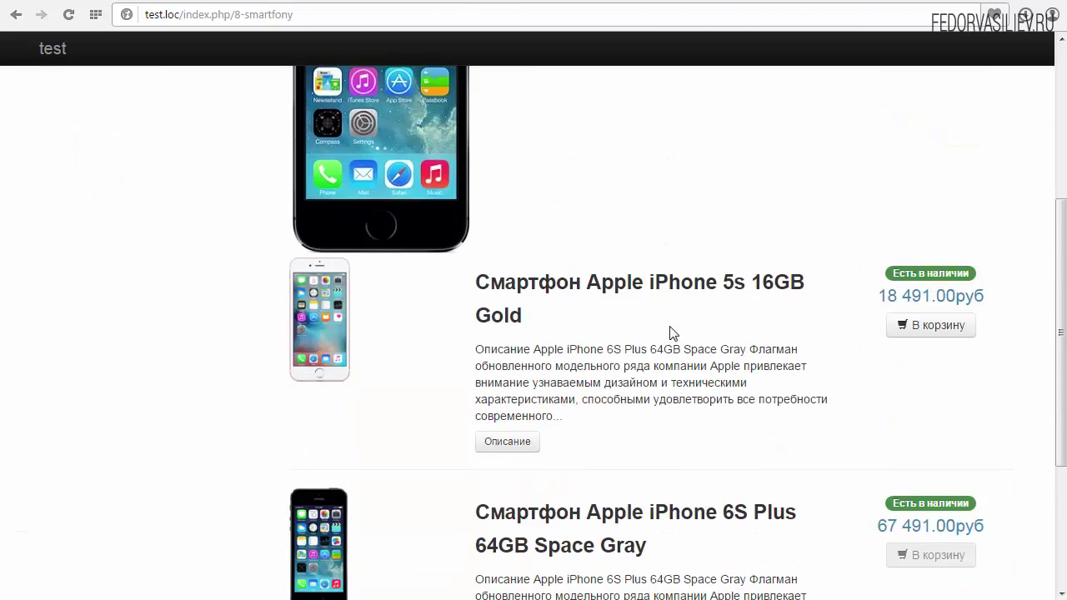
{"action": "scroll", "coordinate": [656, 292], "scroll_direction": "up", "scroll_amount": 4}
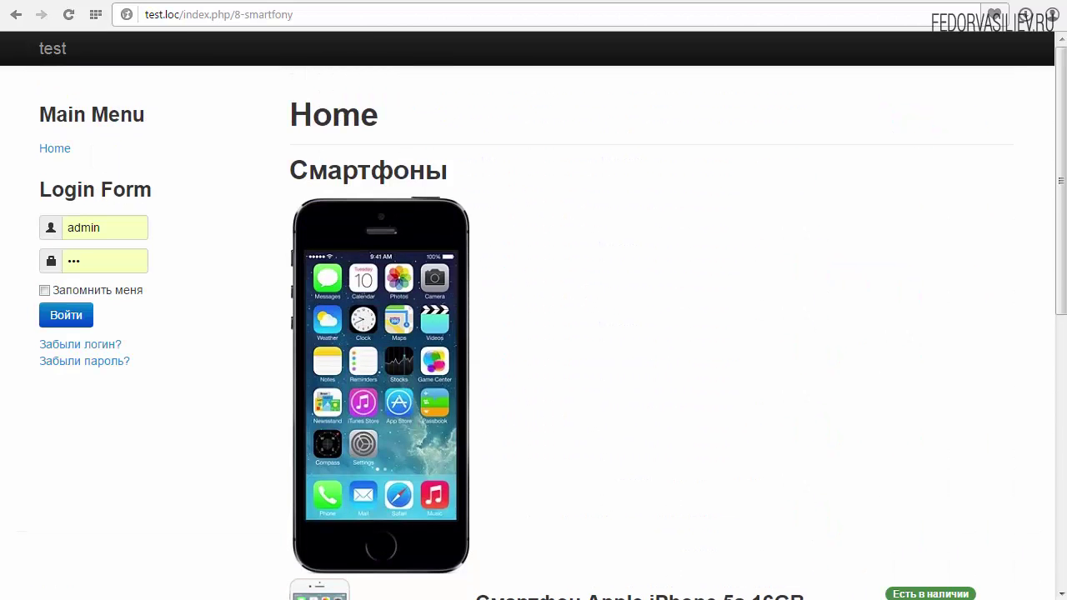
{"action": "scroll", "coordinate": [341, 328], "scroll_direction": "down", "scroll_amount": 4}
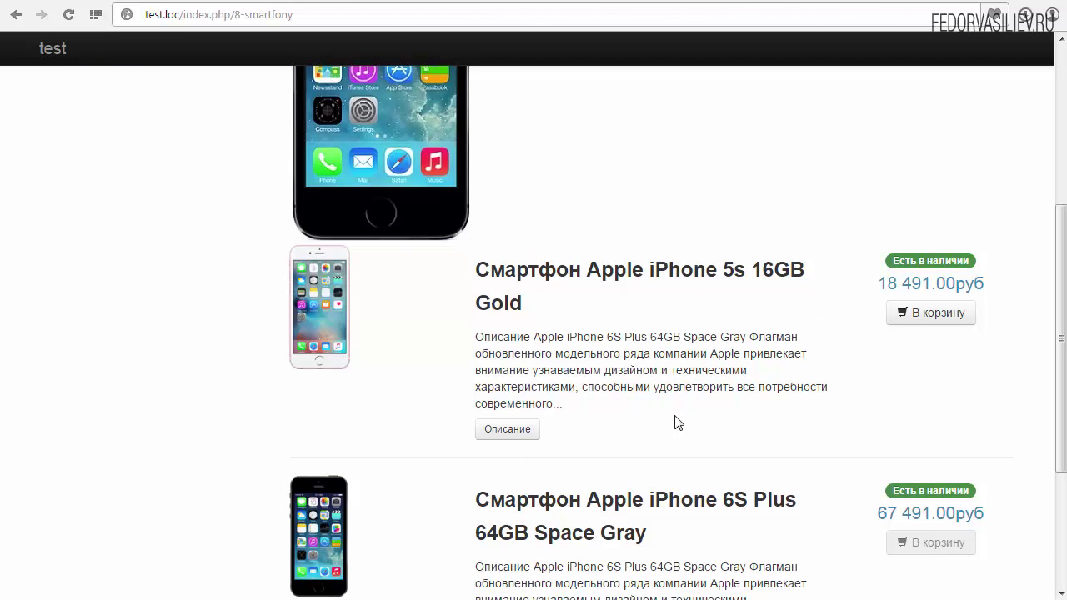
{"action": "scroll", "coordinate": [678, 423], "scroll_direction": "up", "scroll_amount": 4}
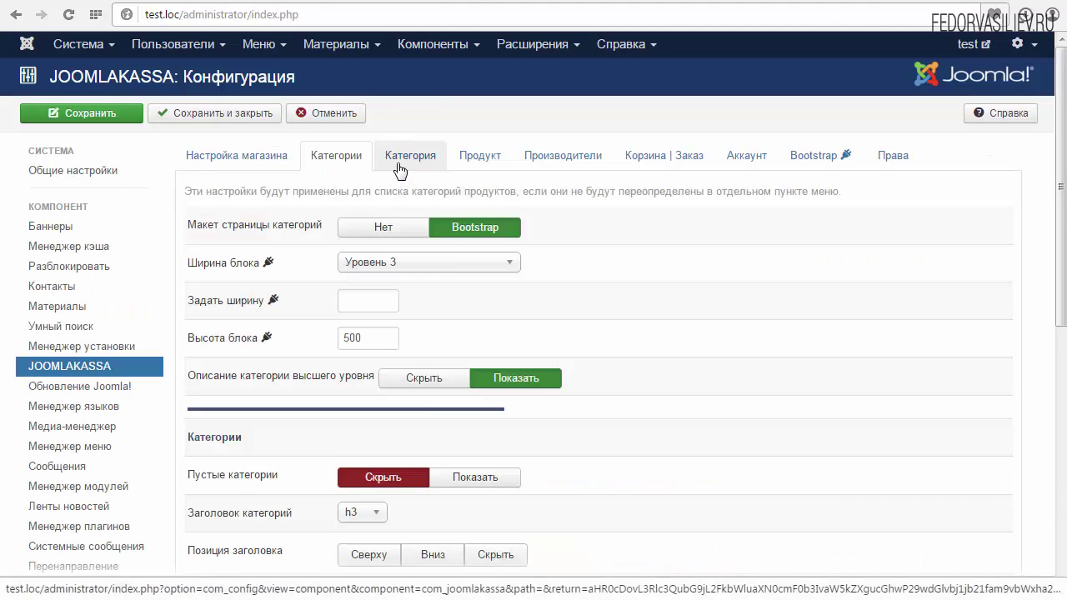
Open the Категория settings in the configuration and compare them with the storefront's Смартфоны page.
{"action": "left_click", "coordinate": [405, 157]}
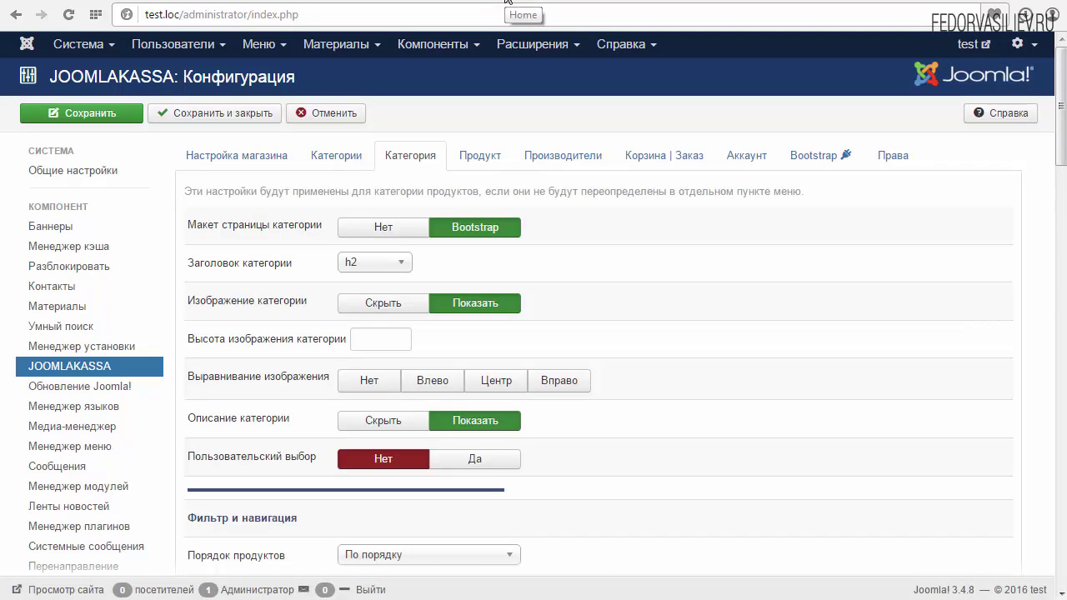
{"action": "left_click", "coordinate": [509, 2]}
{"action": "scroll", "coordinate": [456, 247], "scroll_direction": "down", "scroll_amount": 4}
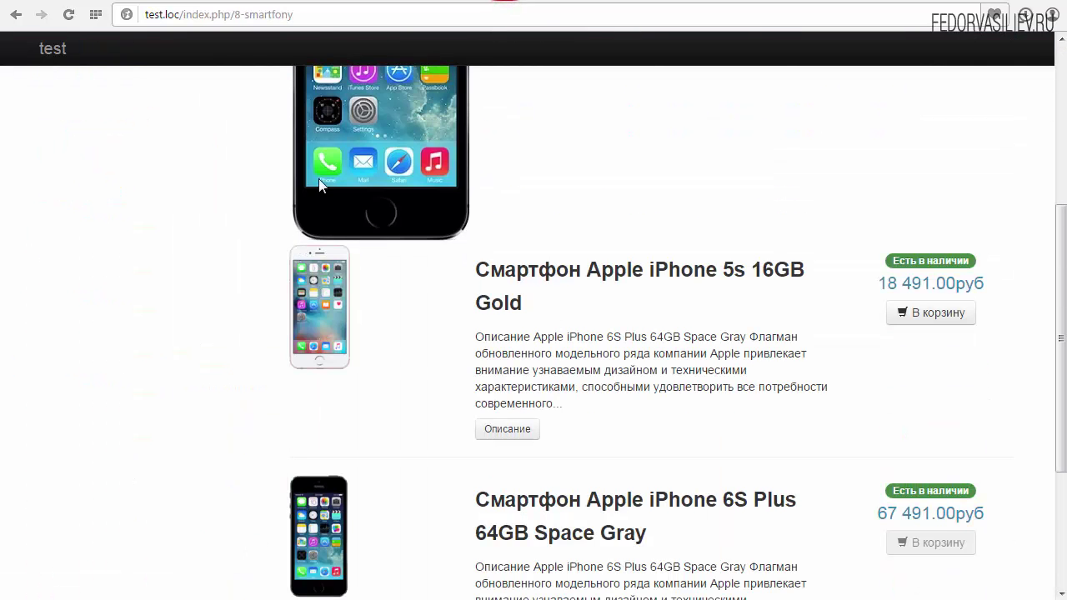
{"action": "scroll", "coordinate": [308, 287], "scroll_direction": "down", "scroll_amount": 1}
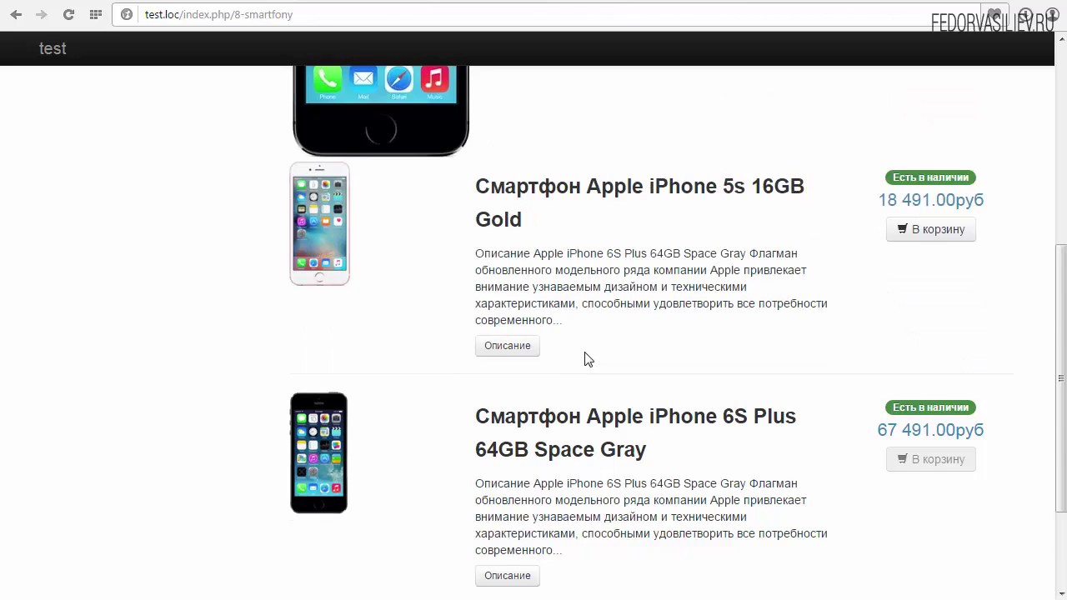
{"action": "scroll", "coordinate": [585, 390], "scroll_direction": "down", "scroll_amount": 2}
{"action": "scroll", "coordinate": [583, 391], "scroll_direction": "up", "scroll_amount": 3}
Hide the category image (Изображение категории) in the Категория settings, save the configuration, and return to the Смартфоны page.
{"action": "left_click", "coordinate": [439, 2]}
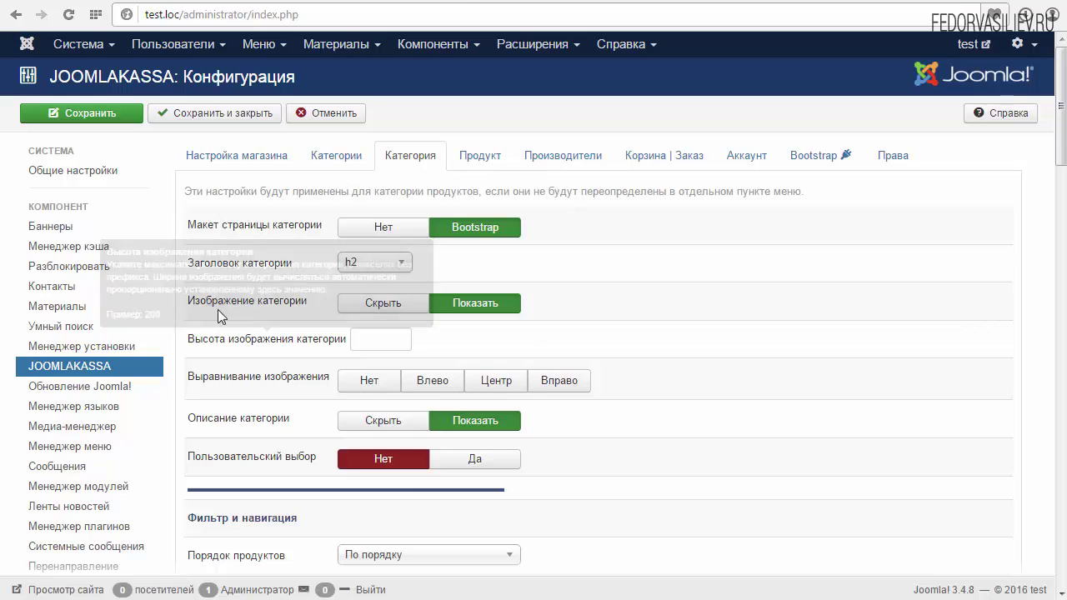
{"action": "mouse_move", "coordinate": [231, 306]}
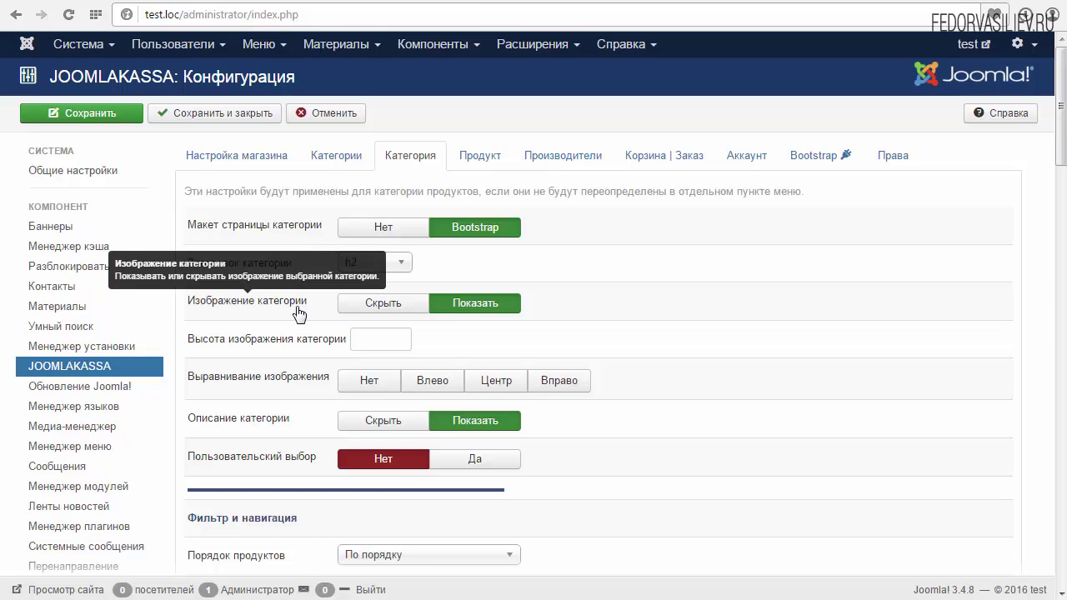
{"action": "left_click", "coordinate": [382, 308]}
{"action": "left_click", "coordinate": [125, 116]}
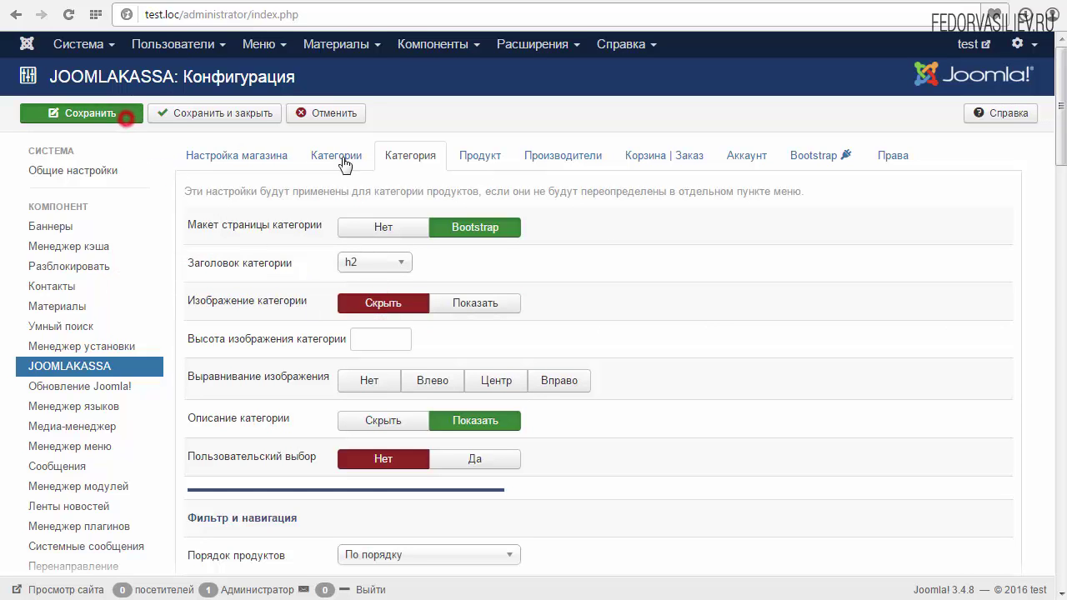
{"action": "left_click", "coordinate": [510, 1]}
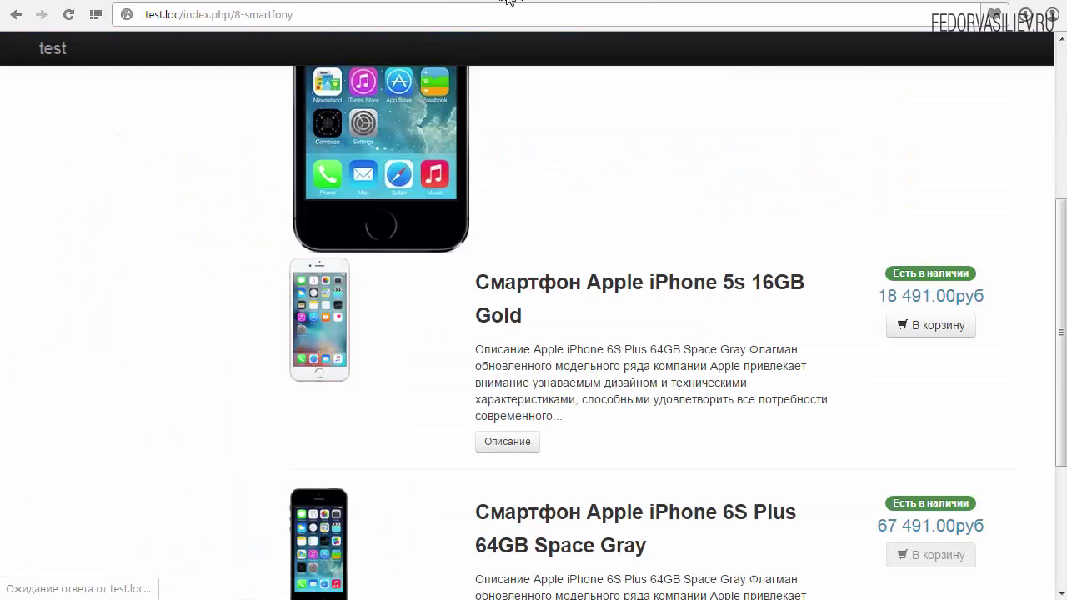
Reload the storefront's Смартфоны page and check how the category heading and product list are displayed.
{"action": "left_click", "coordinate": [68, 15]}
{"action": "scroll", "coordinate": [367, 286], "scroll_direction": "up", "scroll_amount": 3}
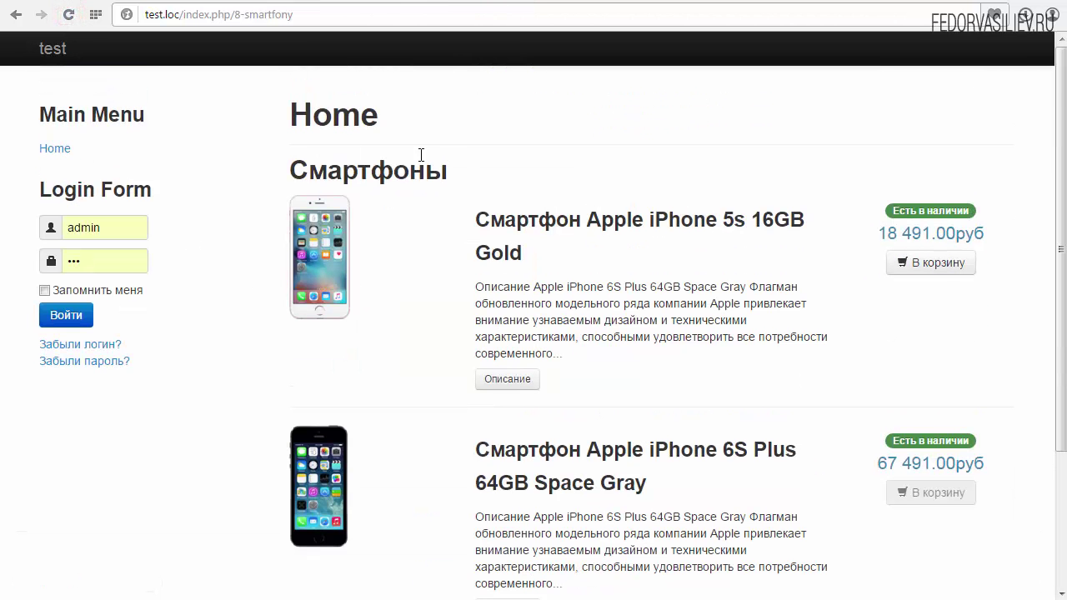
{"action": "scroll", "coordinate": [424, 162], "scroll_direction": "down", "scroll_amount": 3}
{"action": "scroll", "coordinate": [185, 186], "scroll_direction": "up", "scroll_amount": 3}
Return to the home page, reopen the Смартфоны category from its block, and look through its products.
{"action": "left_click", "coordinate": [71, 157]}
{"action": "scroll", "coordinate": [370, 259], "scroll_direction": "down", "scroll_amount": 3}
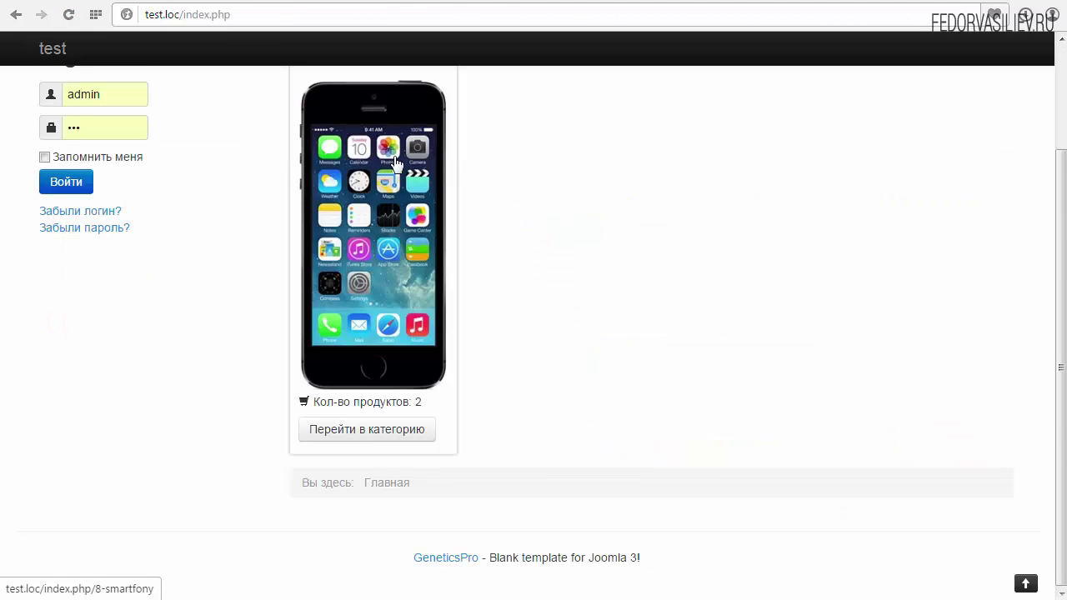
{"action": "left_click", "coordinate": [370, 437]}
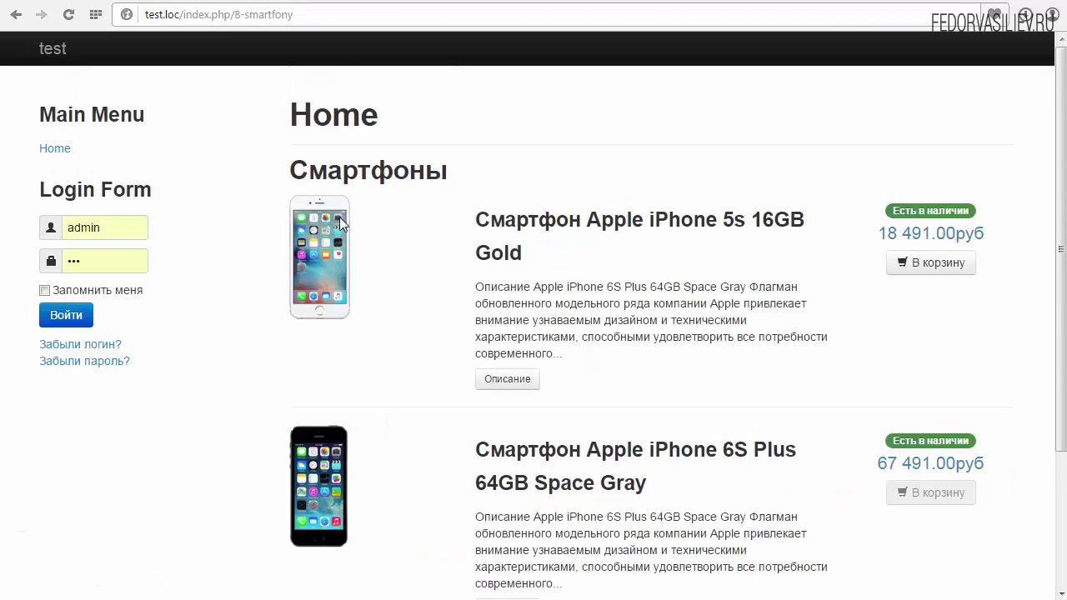
{"action": "scroll", "coordinate": [621, 208], "scroll_direction": "down", "scroll_amount": 1}
{"action": "scroll", "coordinate": [619, 208], "scroll_direction": "down", "scroll_amount": 3}
{"action": "scroll", "coordinate": [141, 195], "scroll_direction": "up", "scroll_amount": 5}
Open the description page of Смартфон Apple iPhone 5s 16GB Gold and examine its image, price and text.
{"action": "left_click", "coordinate": [500, 377]}
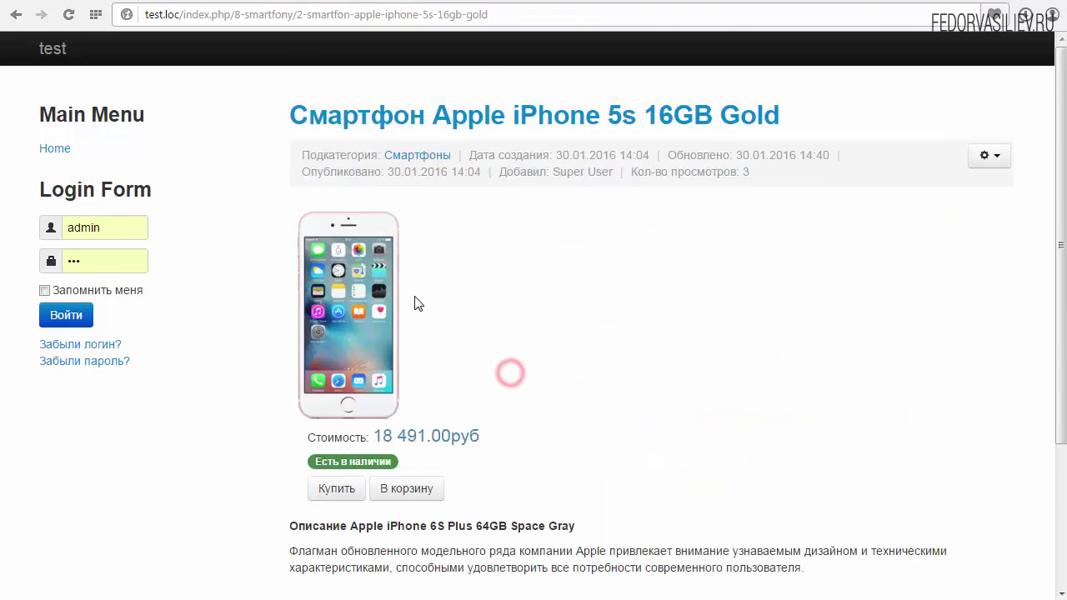
{"action": "scroll", "coordinate": [603, 365], "scroll_direction": "down", "scroll_amount": 1}
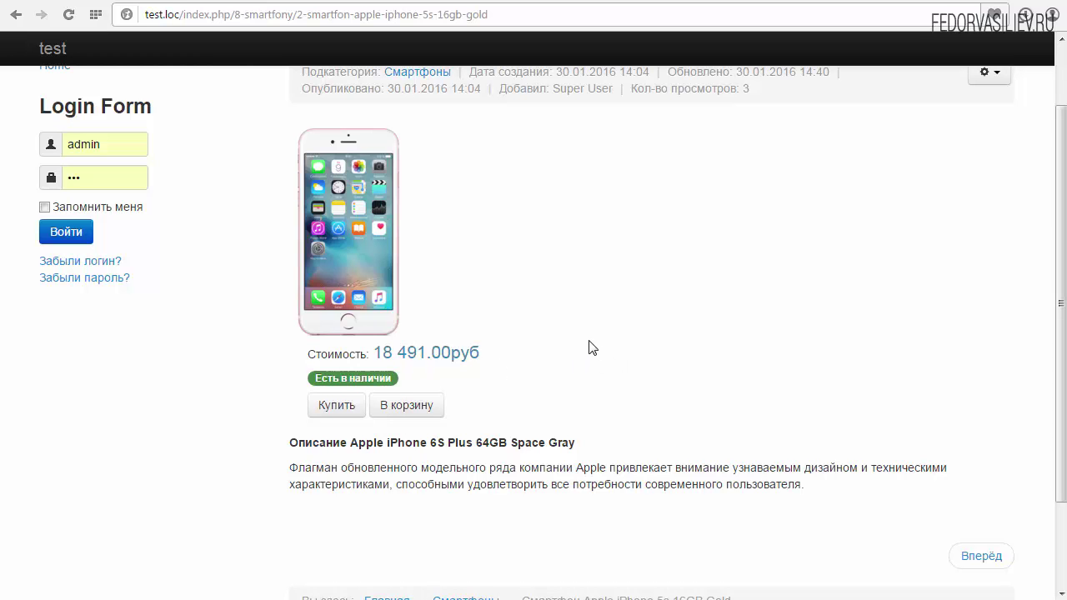
{"action": "scroll", "coordinate": [620, 369], "scroll_direction": "up", "scroll_amount": 1}
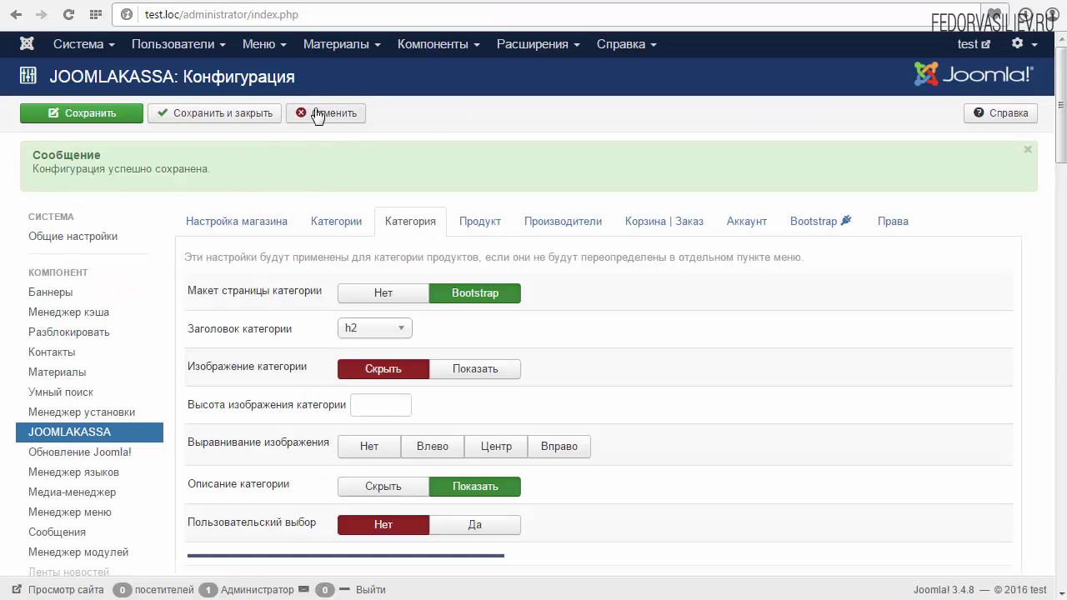
Close the JoomlaKassa configuration in the administration area and open the extension manager's installation page.
{"action": "left_click", "coordinate": [361, 114]}
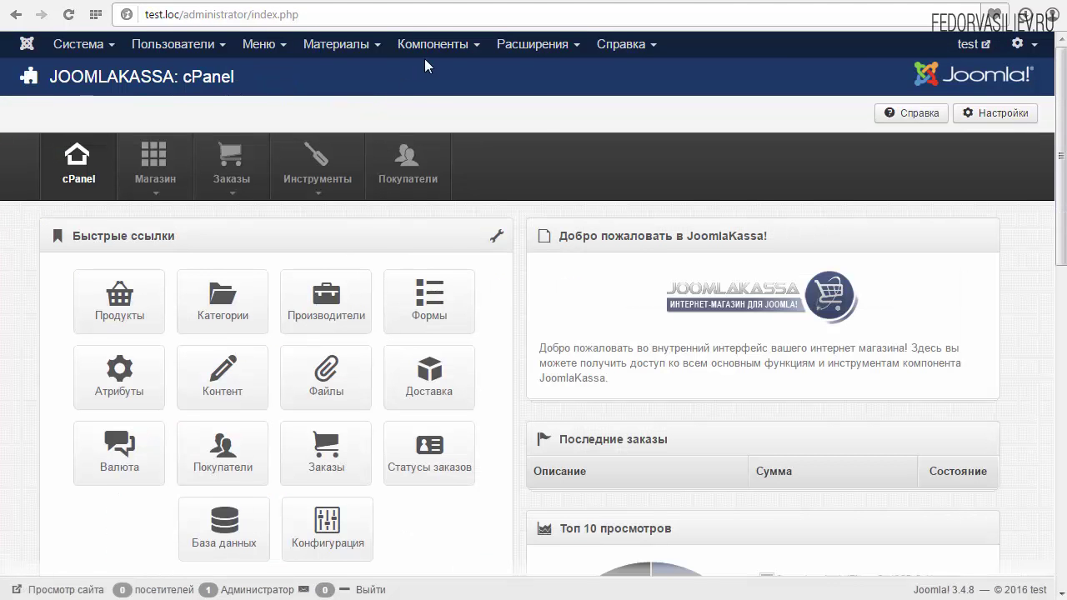
{"action": "left_click", "coordinate": [432, 45]}
{"action": "left_click", "coordinate": [510, 44]}
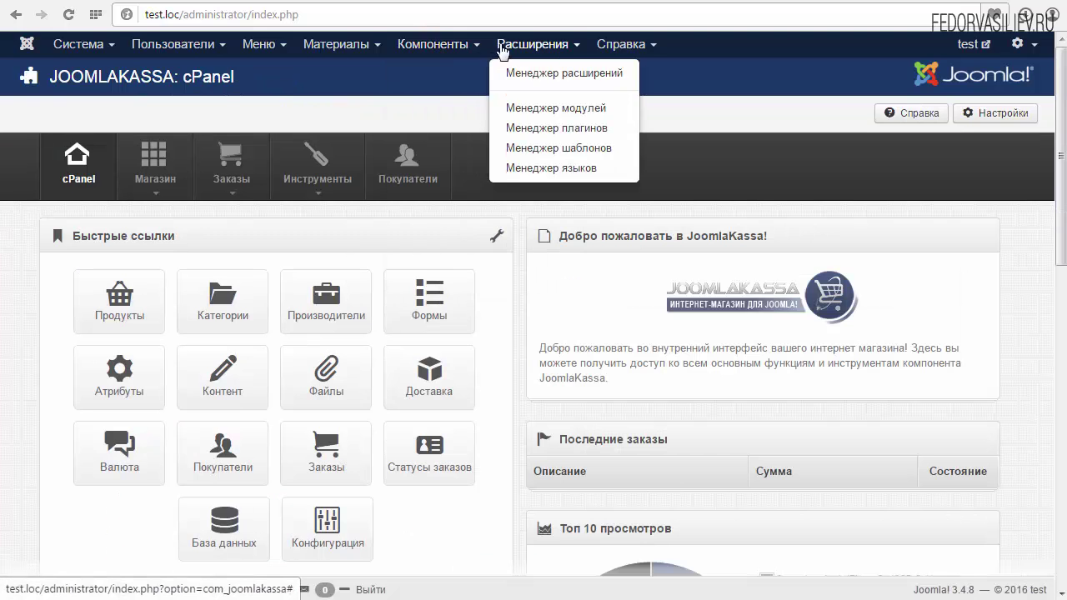
{"action": "left_click", "coordinate": [507, 75]}
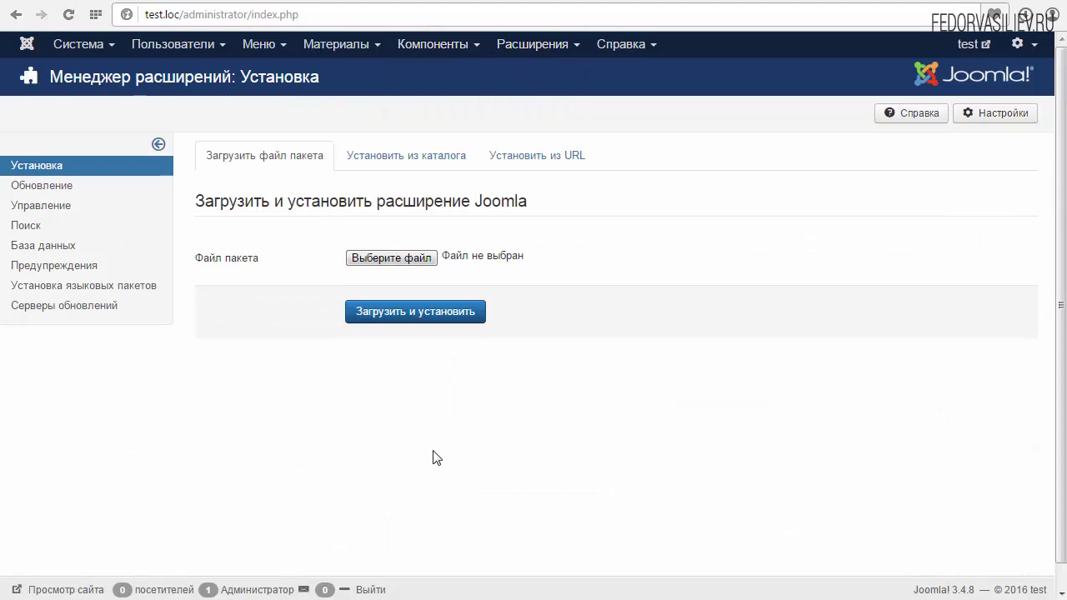
Choose the package plg_jkimages_elevatezoom_1.1 from the JOOMLAKASSA folder, then upload and install it.
{"action": "left_click", "coordinate": [391, 258]}
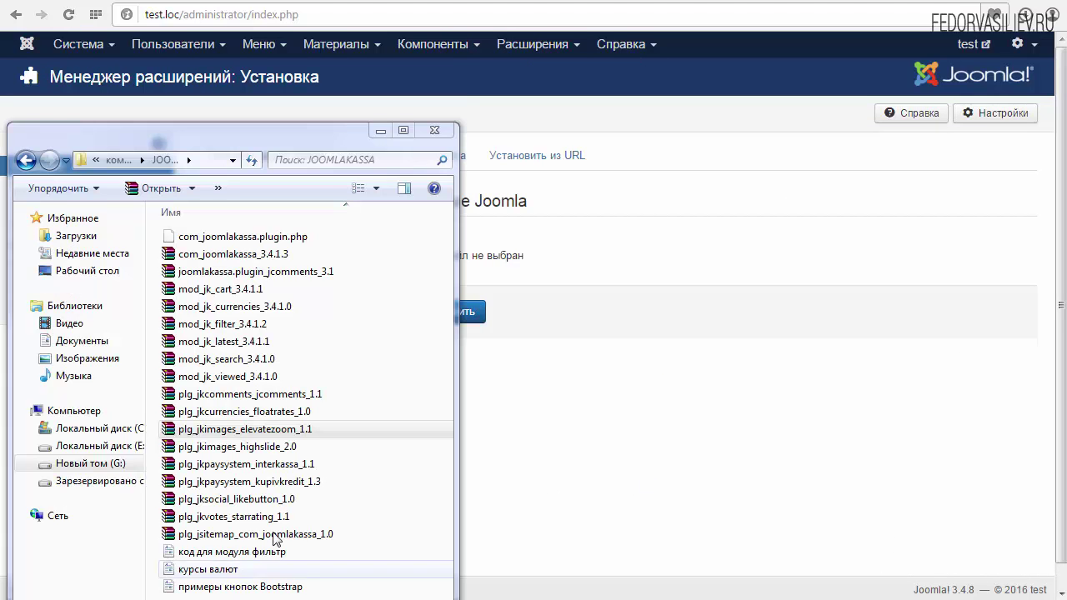
{"action": "left_click", "coordinate": [236, 442]}
{"action": "left_click", "coordinate": [197, 429]}
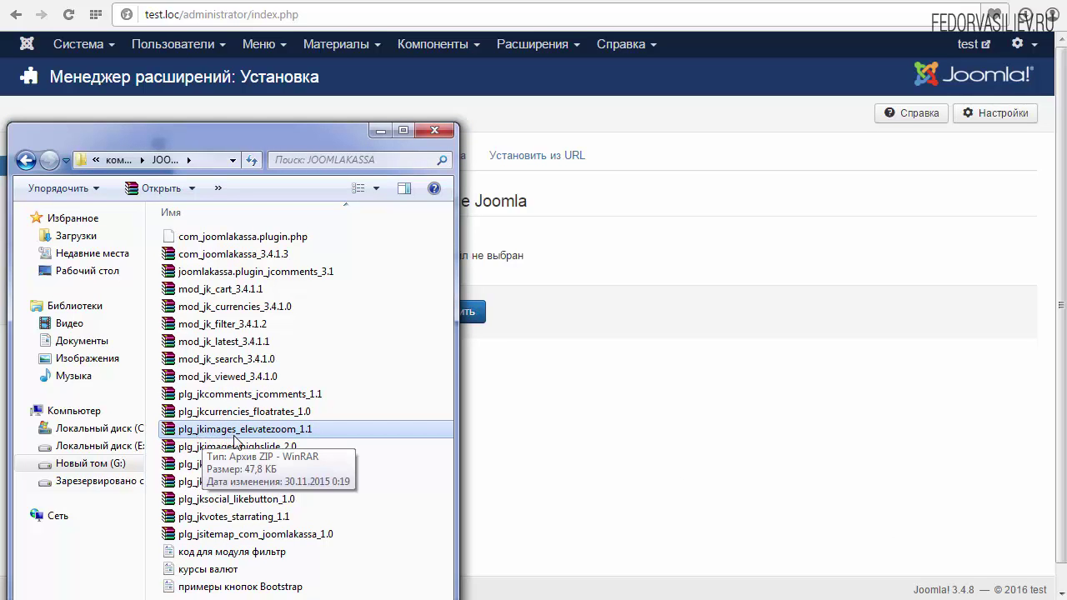
{"action": "left_click_drag", "start_coordinate": [235, 439], "coordinate": [448, 265]}
{"action": "left_click", "coordinate": [368, 313]}
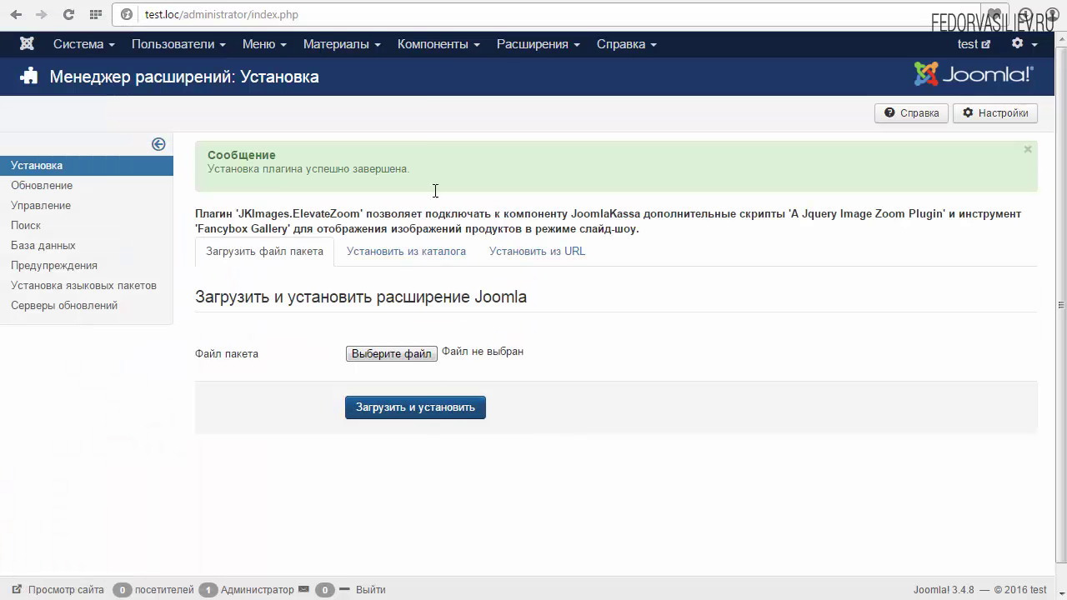
In the plugin manager, sort the plugins by ID in descending order and open JoomlaKassa Images - ElevateZoom.
{"action": "left_click", "coordinate": [520, 48]}
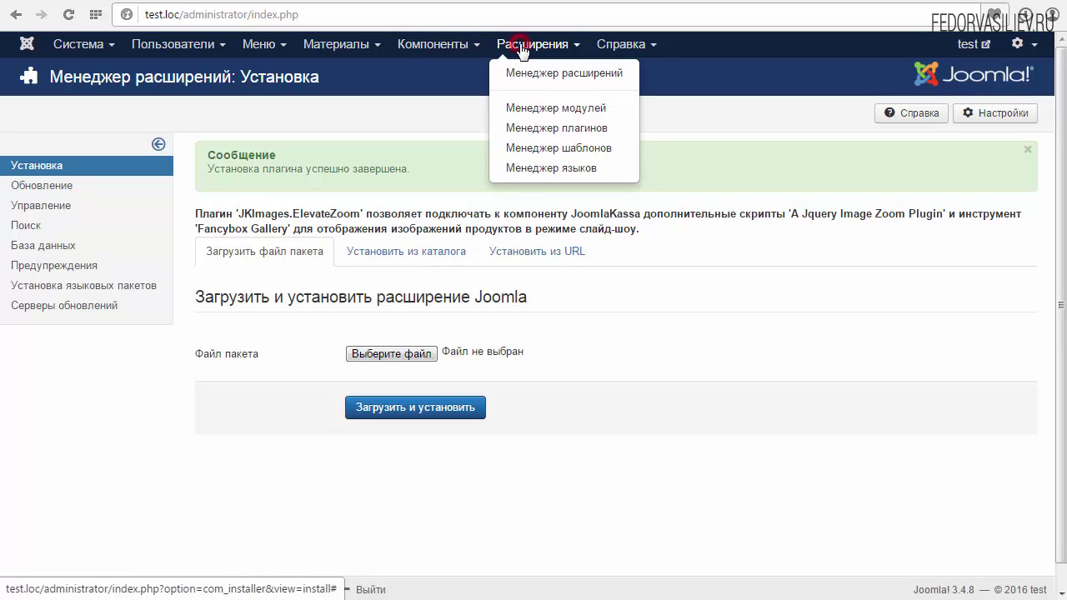
{"action": "left_click", "coordinate": [547, 127]}
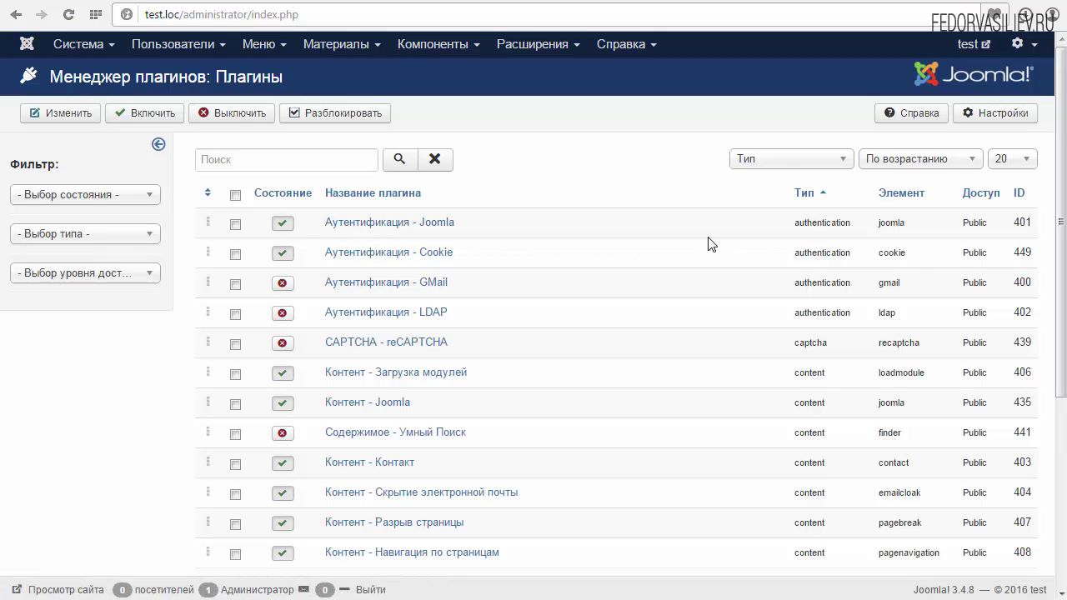
{"action": "left_click", "coordinate": [1015, 195]}
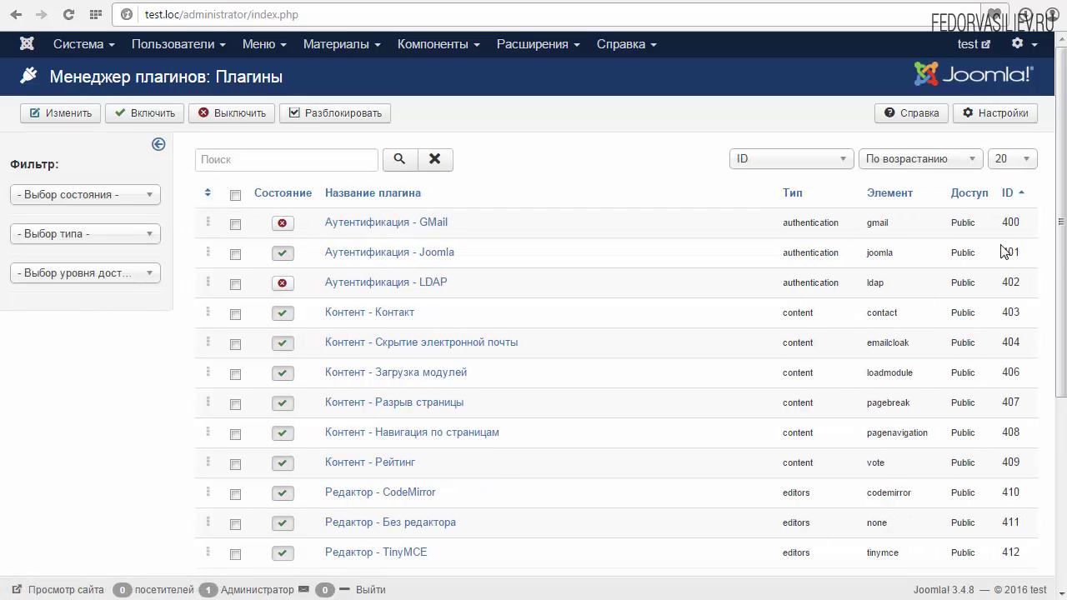
{"action": "left_click", "coordinate": [1008, 193]}
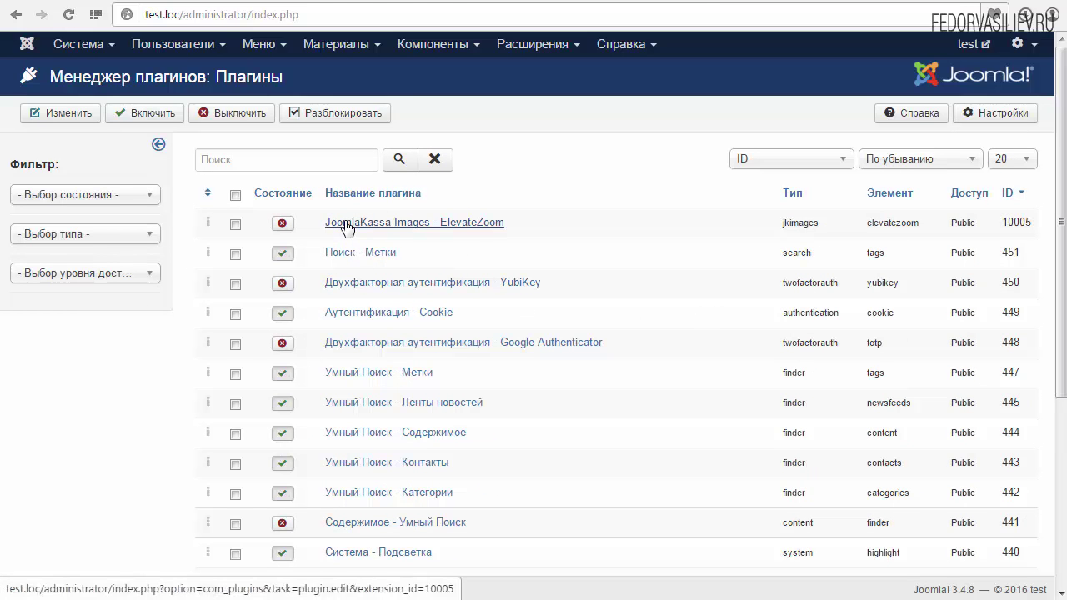
{"action": "left_click", "coordinate": [432, 225]}
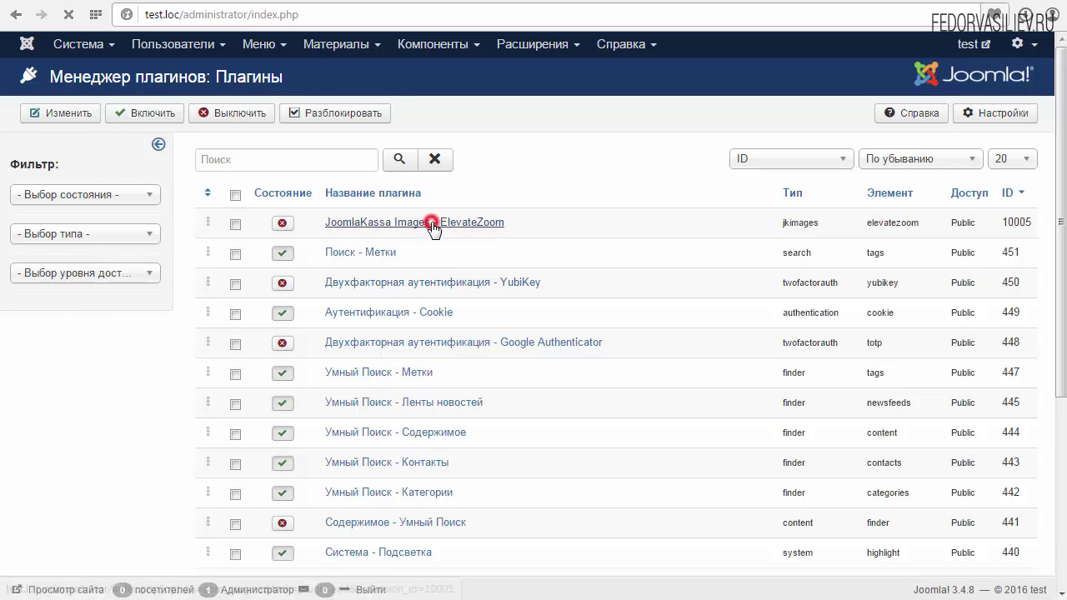
Set the ElevateZoom plugin's Состояние to Включено and Добавить обложку to Да.
{"action": "left_click", "coordinate": [807, 216]}
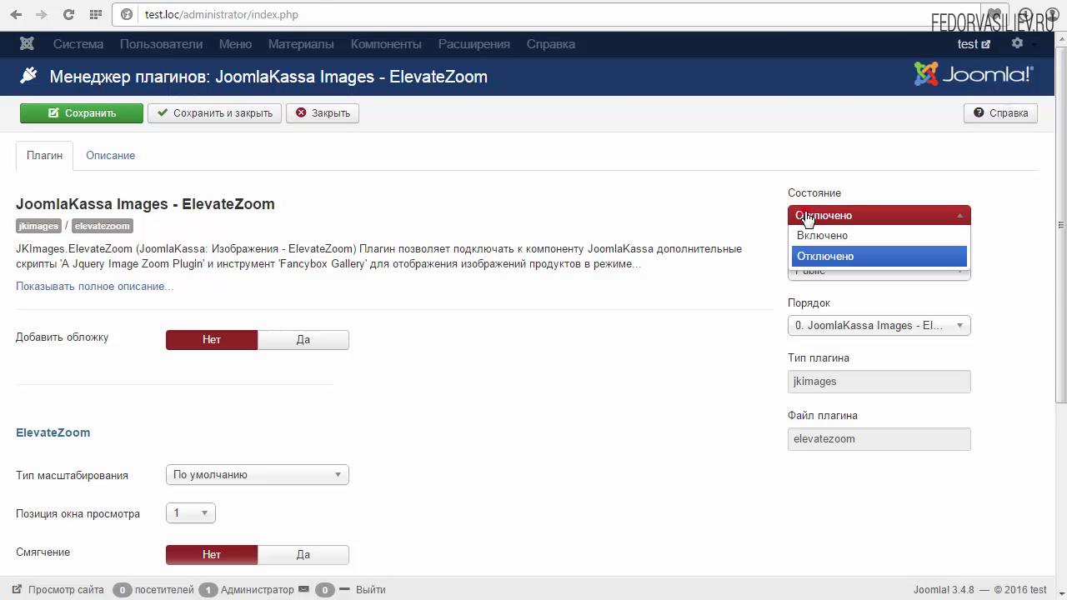
{"action": "left_click", "coordinate": [805, 232]}
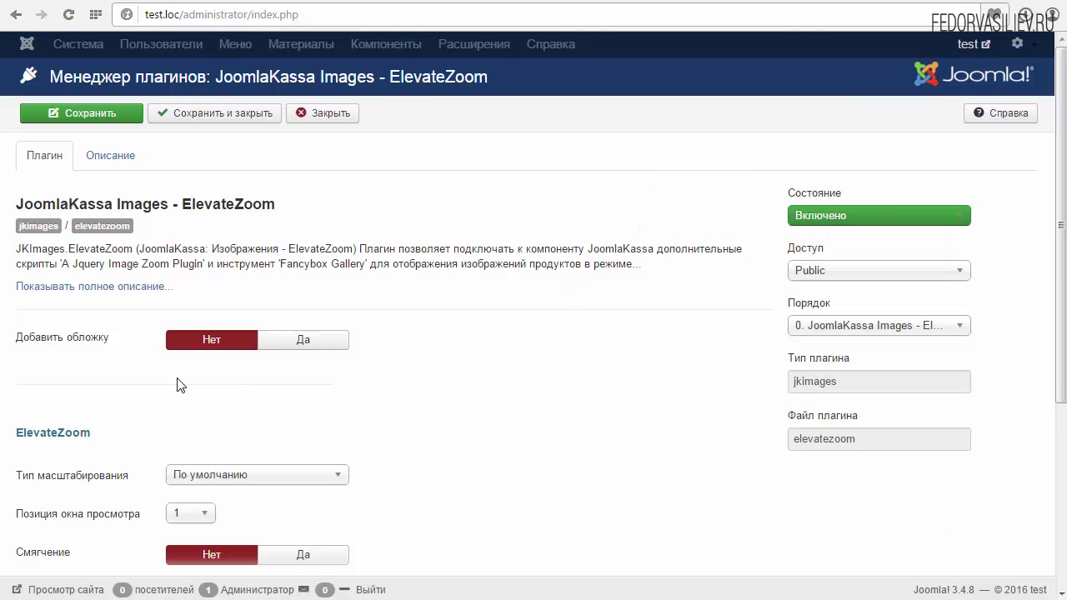
{"action": "left_click", "coordinate": [293, 342]}
Review the Тип масштабирования options in the ElevateZoom settings and look at the product image on the storefront.
{"action": "scroll", "coordinate": [416, 361], "scroll_direction": "down", "scroll_amount": 2}
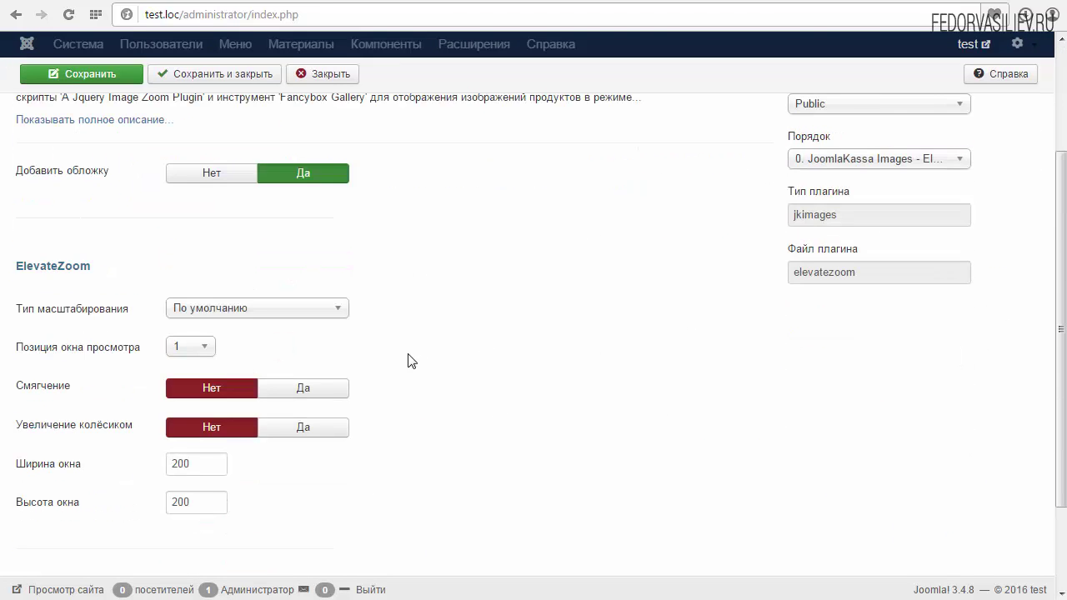
{"action": "left_click", "coordinate": [265, 308]}
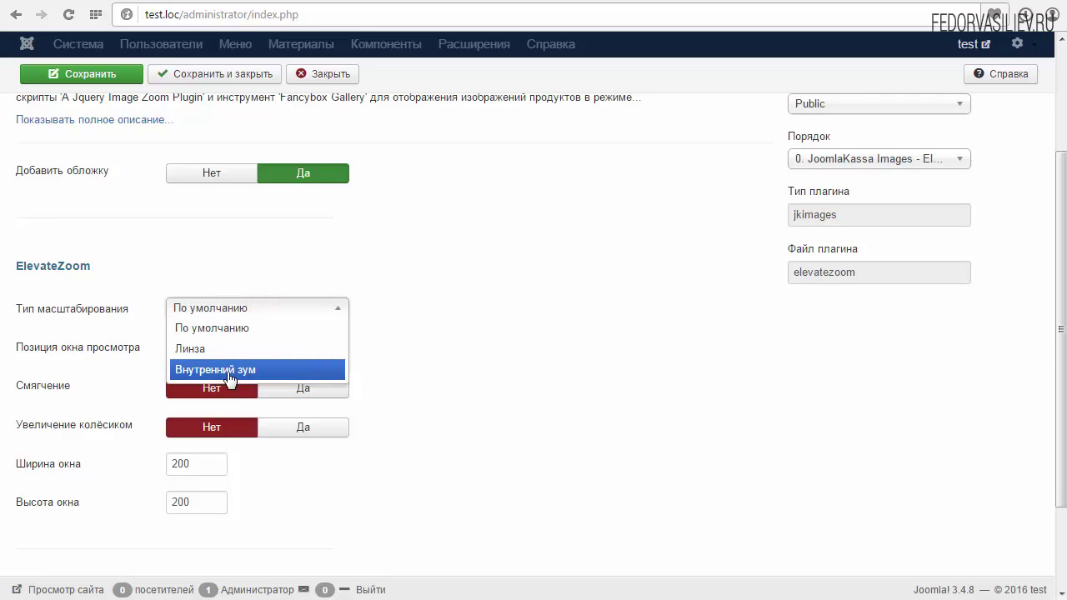
{"action": "left_click", "coordinate": [400, 365]}
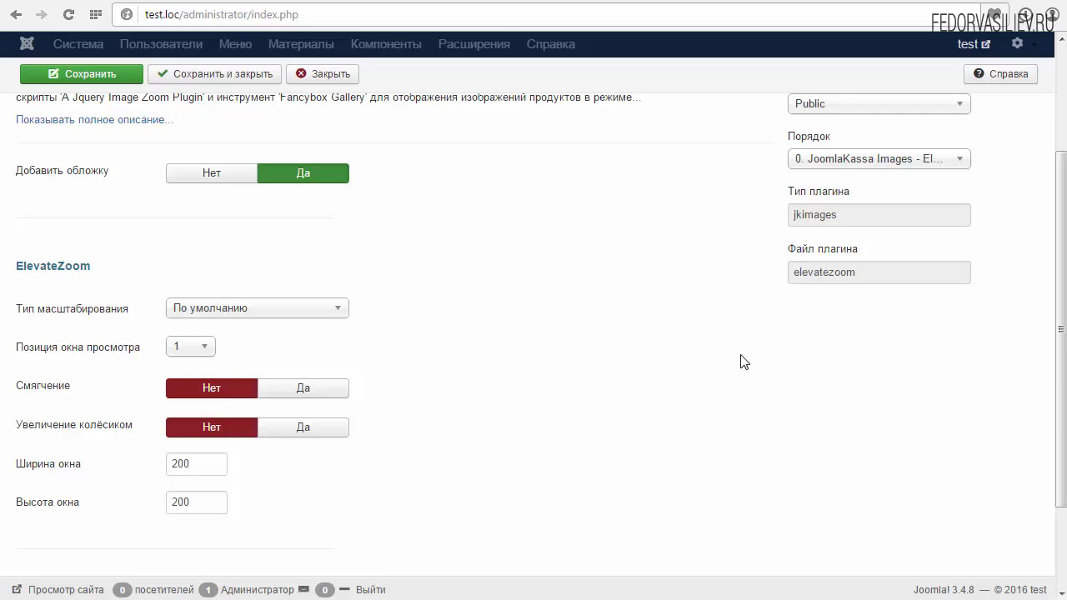
{"action": "left_click", "coordinate": [524, 2]}
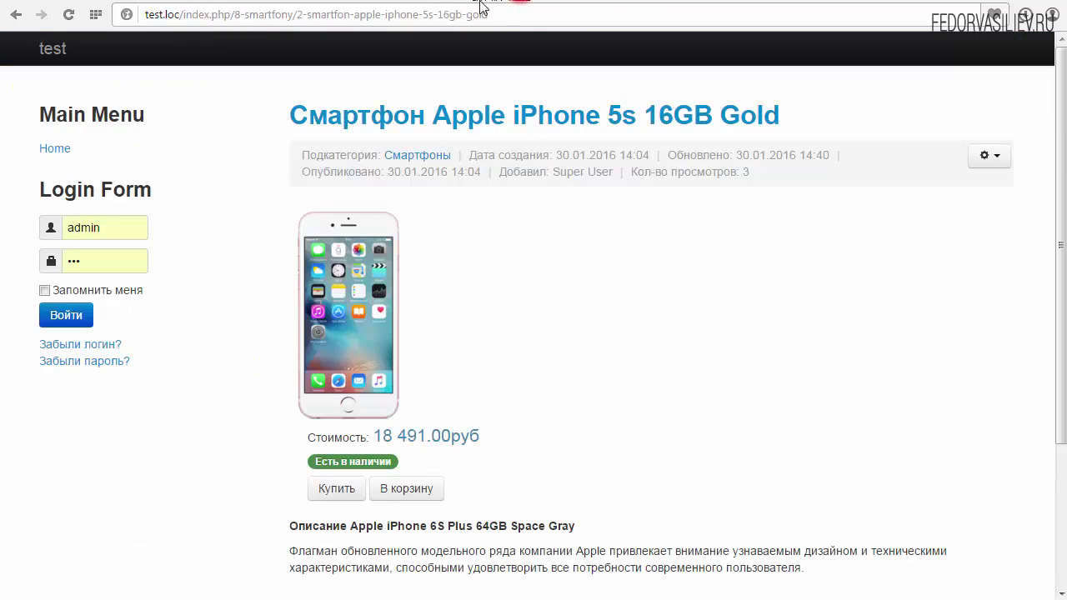
{"action": "left_click", "coordinate": [481, 4]}
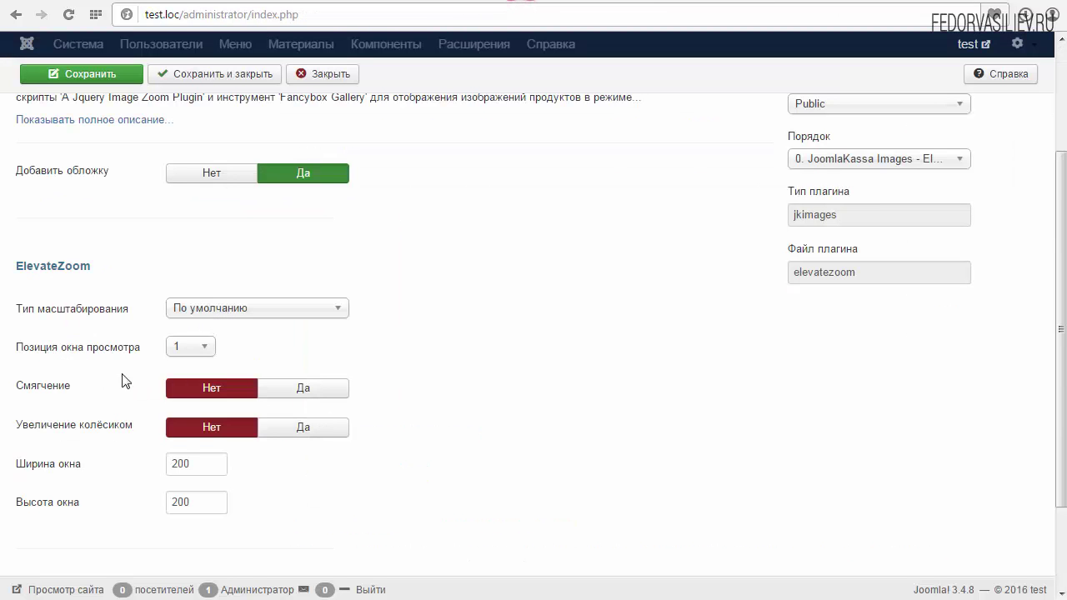
Set Смягчение to Да and read the description of the Увеличение колёсиком option.
{"action": "left_click", "coordinate": [291, 391]}
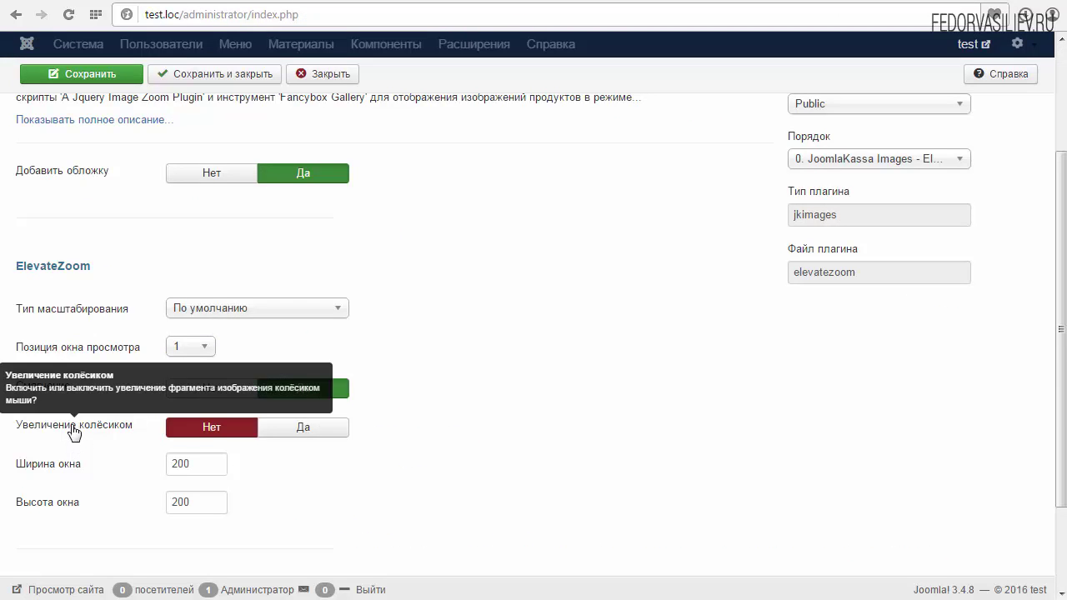
{"action": "mouse_move", "coordinate": [55, 399]}
{"action": "mouse_move", "coordinate": [52, 438]}
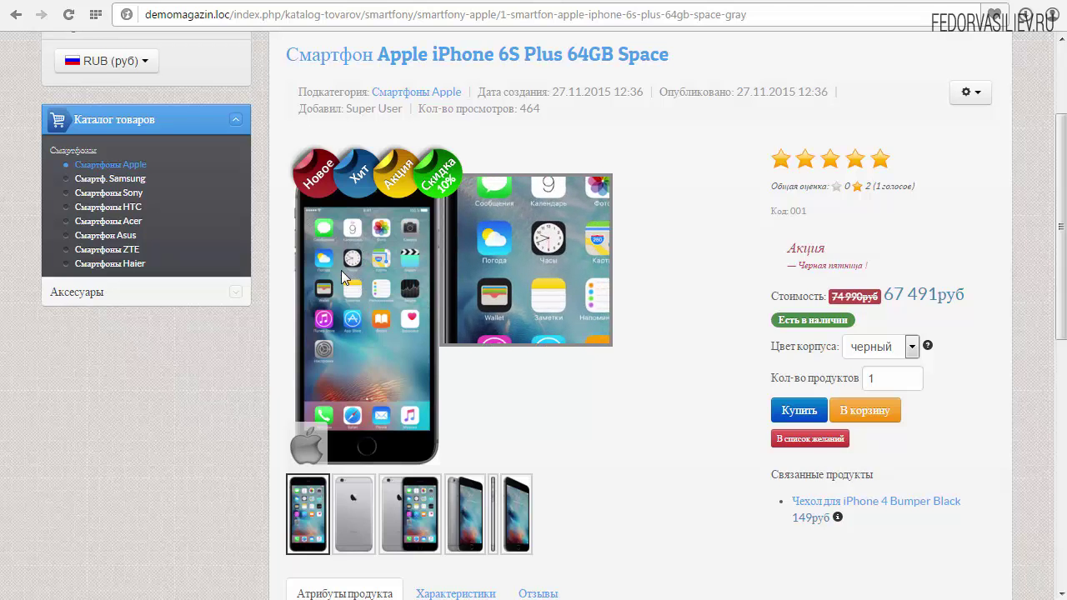
On the demo shop's Apple iPhone 6S Plus page, test changing the product image's magnification out and back in.
{"action": "scroll", "coordinate": [341, 270], "scroll_direction": "down", "scroll_amount": 3}
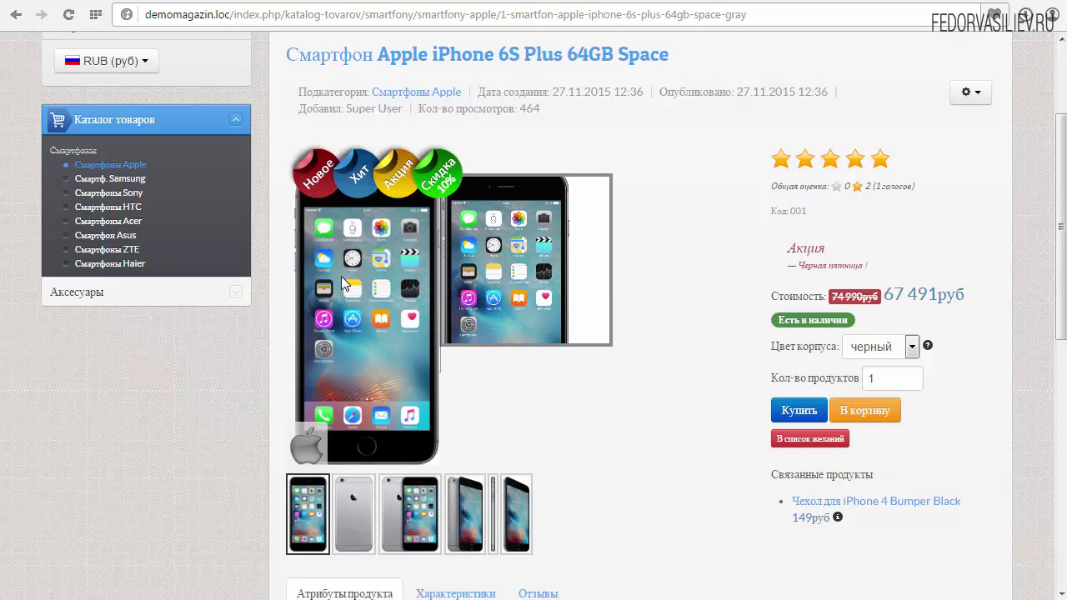
{"action": "scroll", "coordinate": [341, 276], "scroll_direction": "down", "scroll_amount": 2}
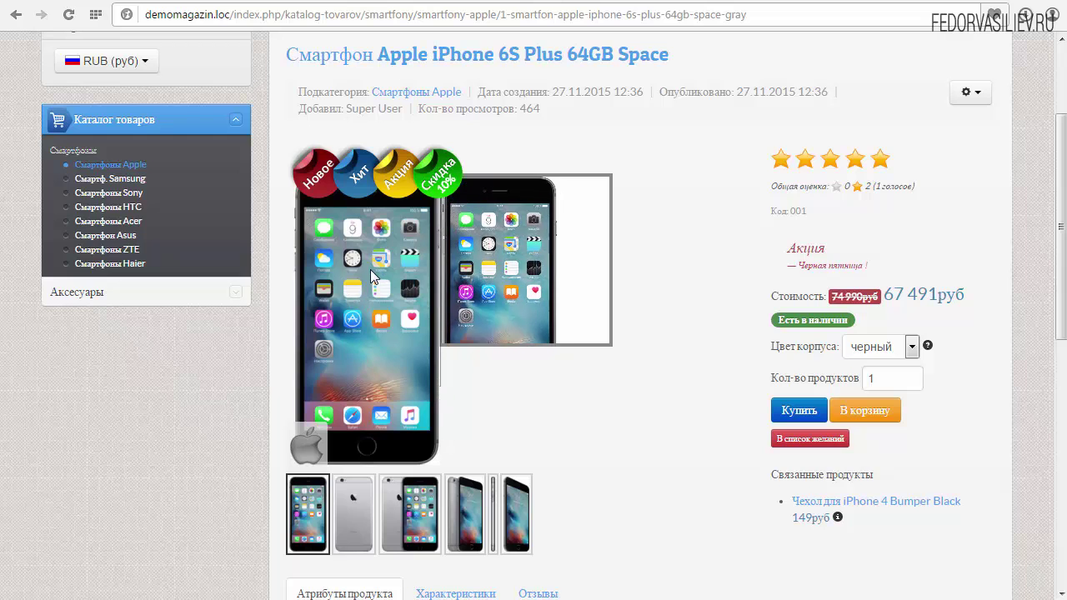
{"action": "scroll", "coordinate": [371, 269], "scroll_direction": "up", "scroll_amount": 5}
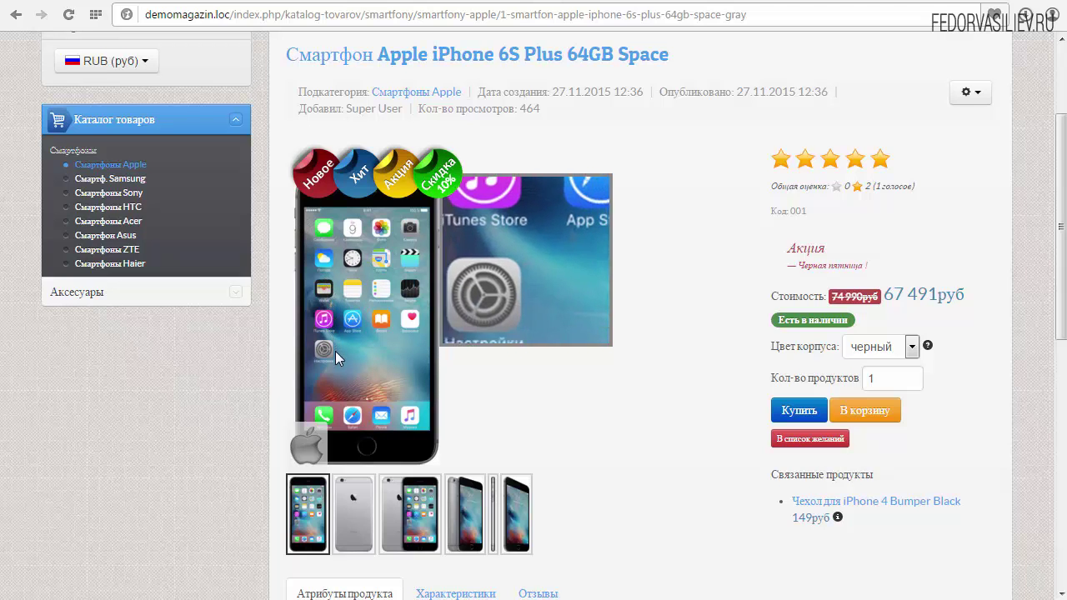
Browse the enlarged image gallery of the demo product, close it, and switch the main image using the thumbnails.
{"action": "left_click", "coordinate": [368, 287]}
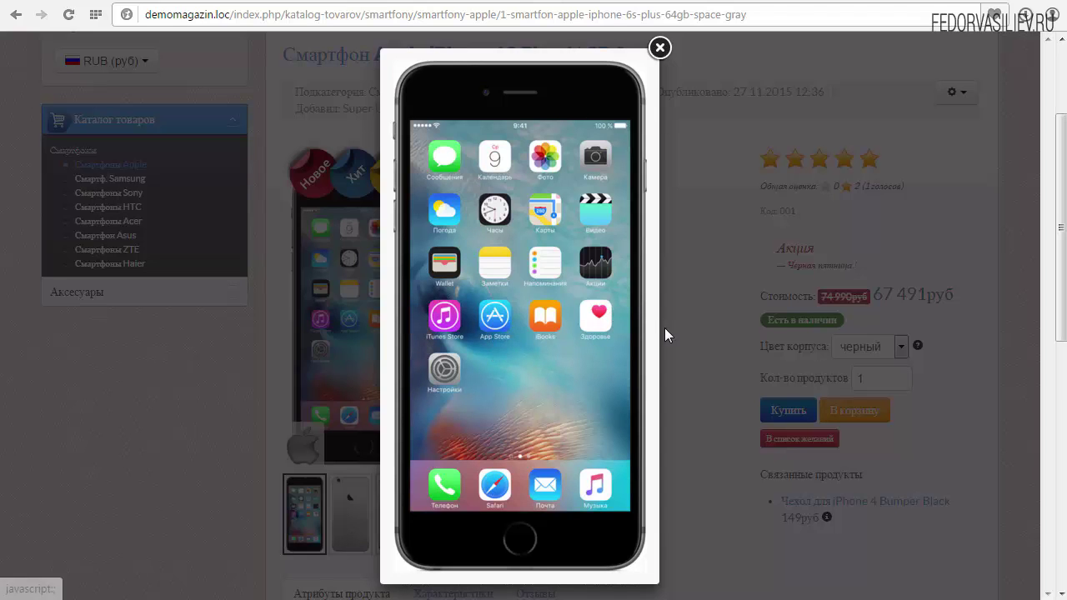
{"action": "left_click", "coordinate": [625, 317]}
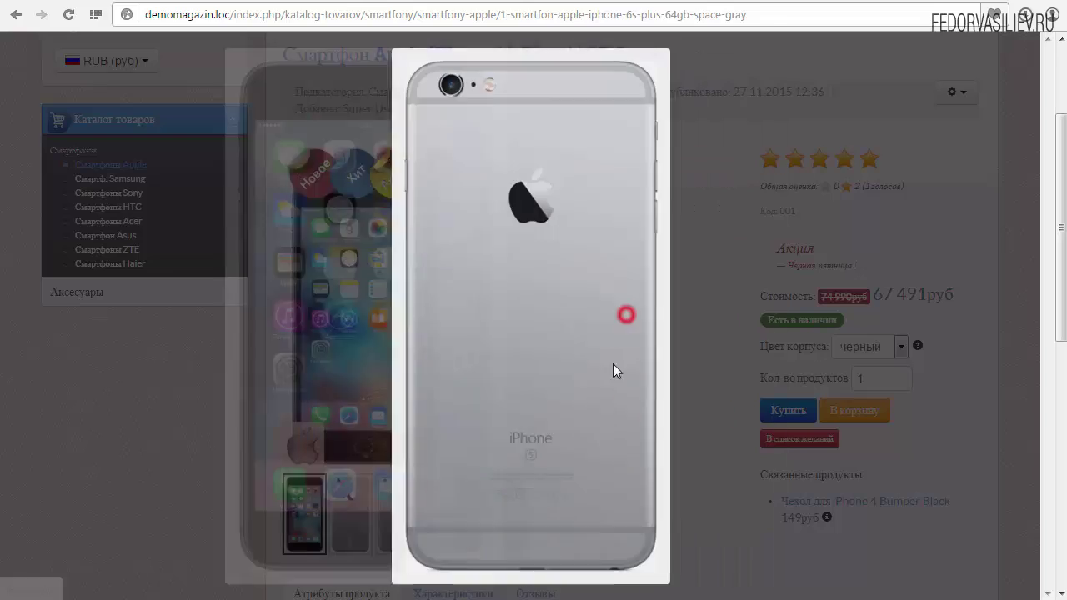
{"action": "left_click", "coordinate": [624, 317]}
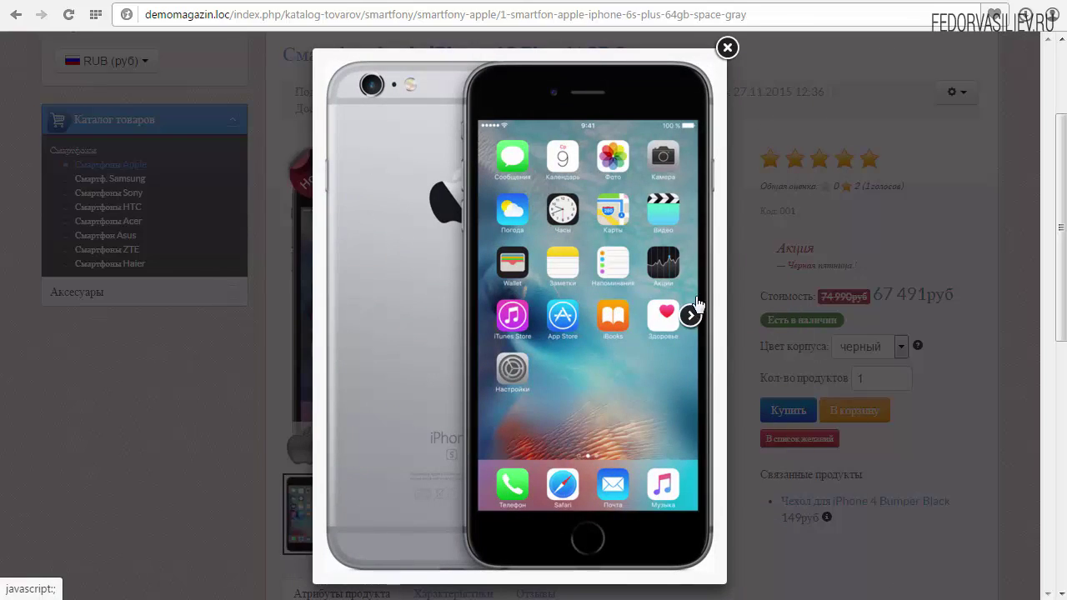
{"action": "left_click", "coordinate": [725, 69]}
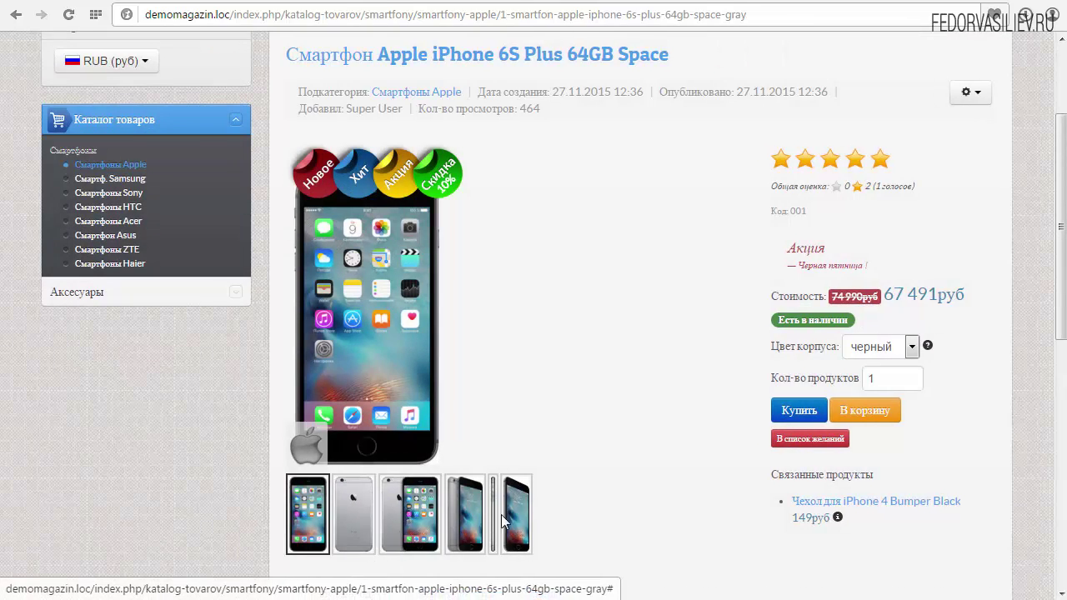
{"action": "left_click", "coordinate": [388, 531]}
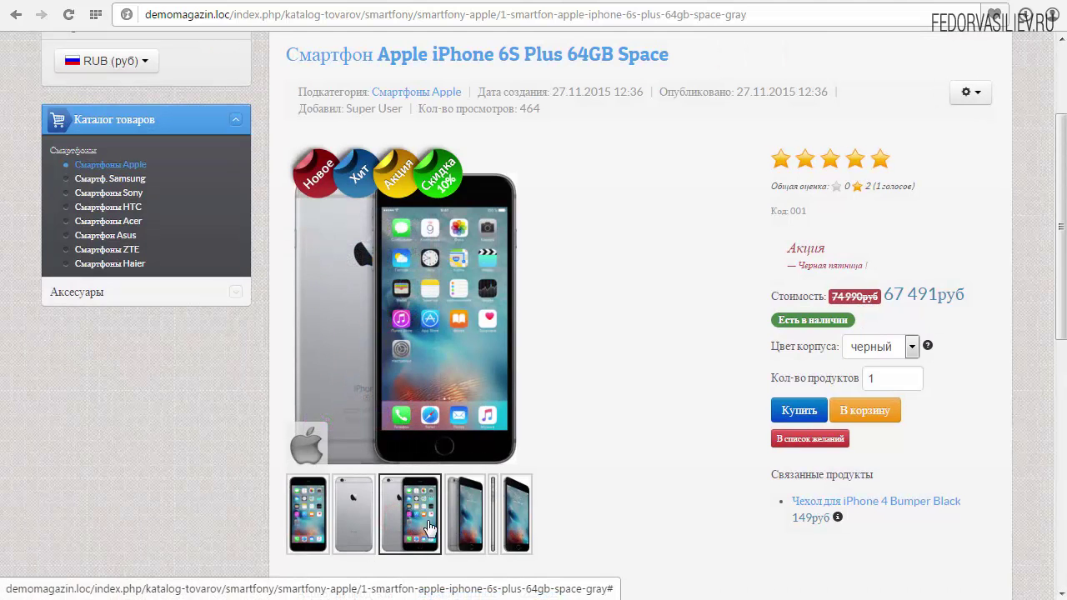
{"action": "left_click", "coordinate": [472, 529]}
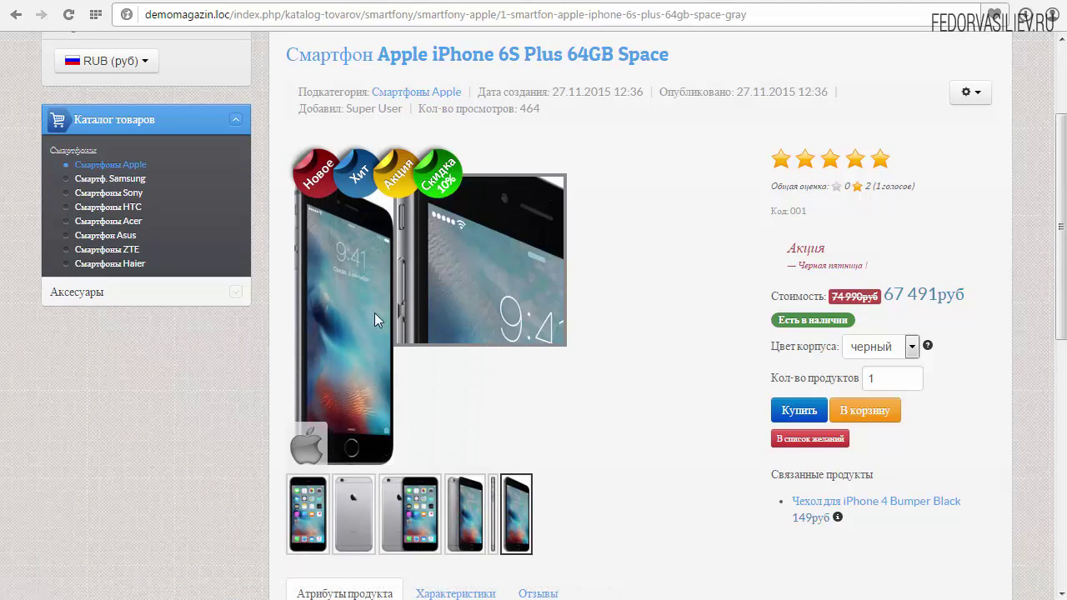
Display the rear view of the demo iPhone 6S Plus, view it enlarged, and close the enlarged image.
{"action": "left_click", "coordinate": [354, 526]}
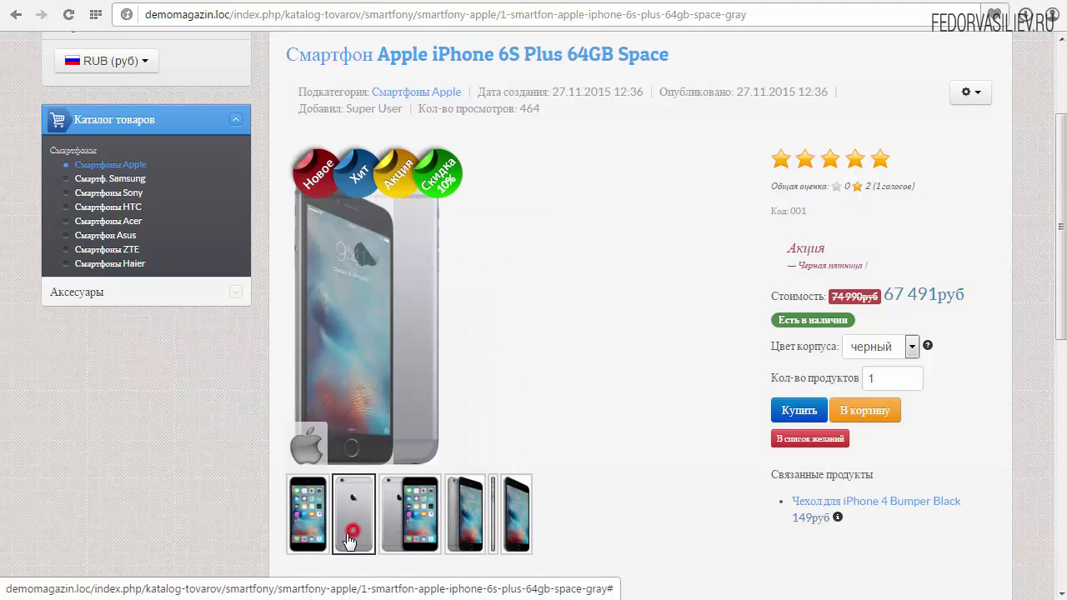
{"action": "left_click", "coordinate": [363, 292]}
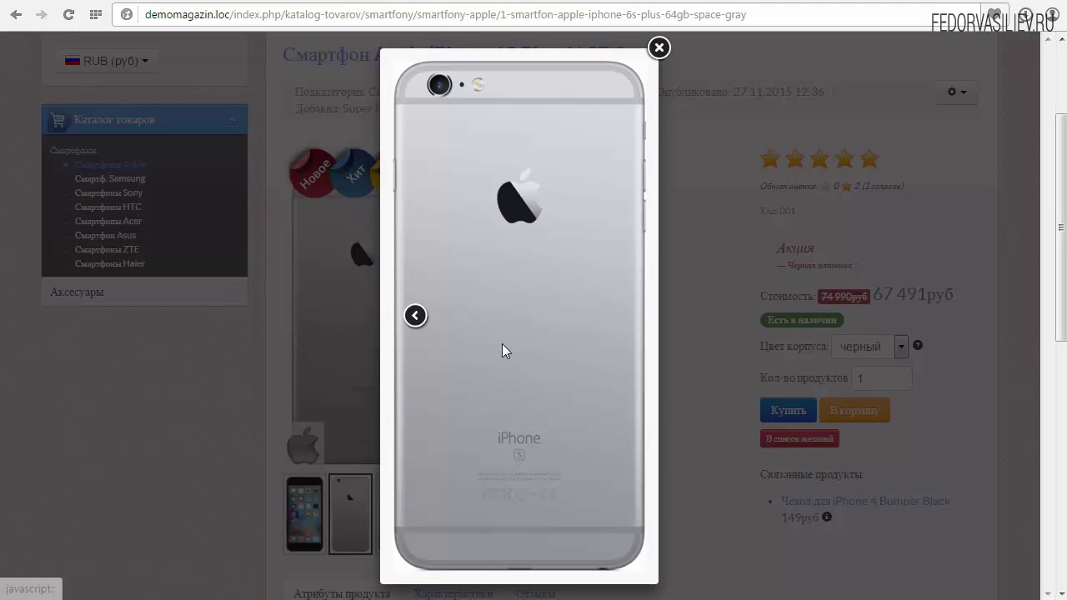
{"action": "left_click", "coordinate": [658, 47]}
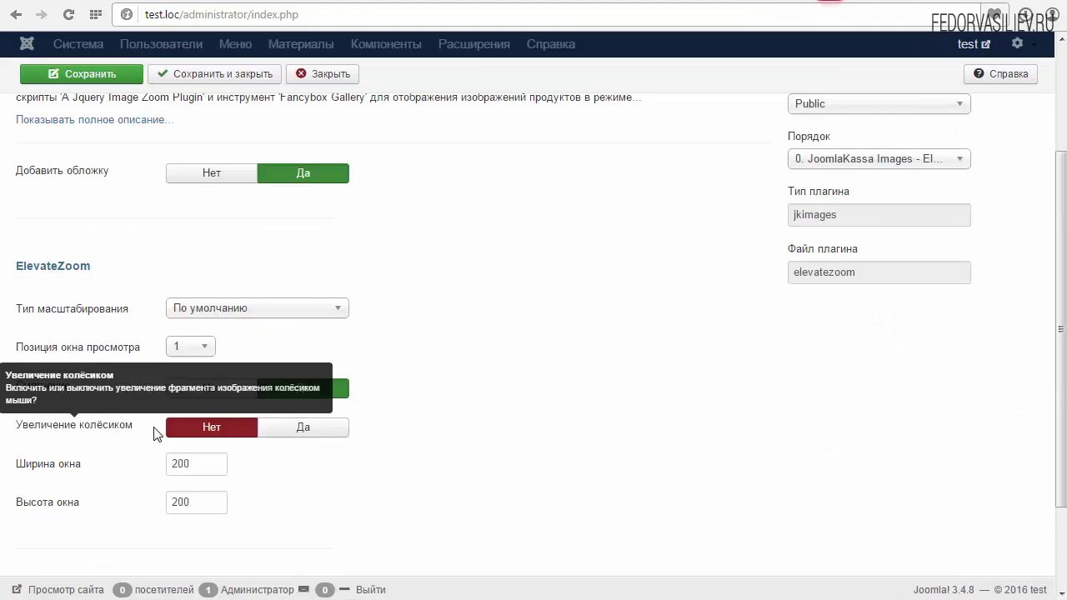
Set Увеличение колёсиком to Да, check the plugin's description, and save the ElevateZoom settings.
{"action": "left_click", "coordinate": [341, 426]}
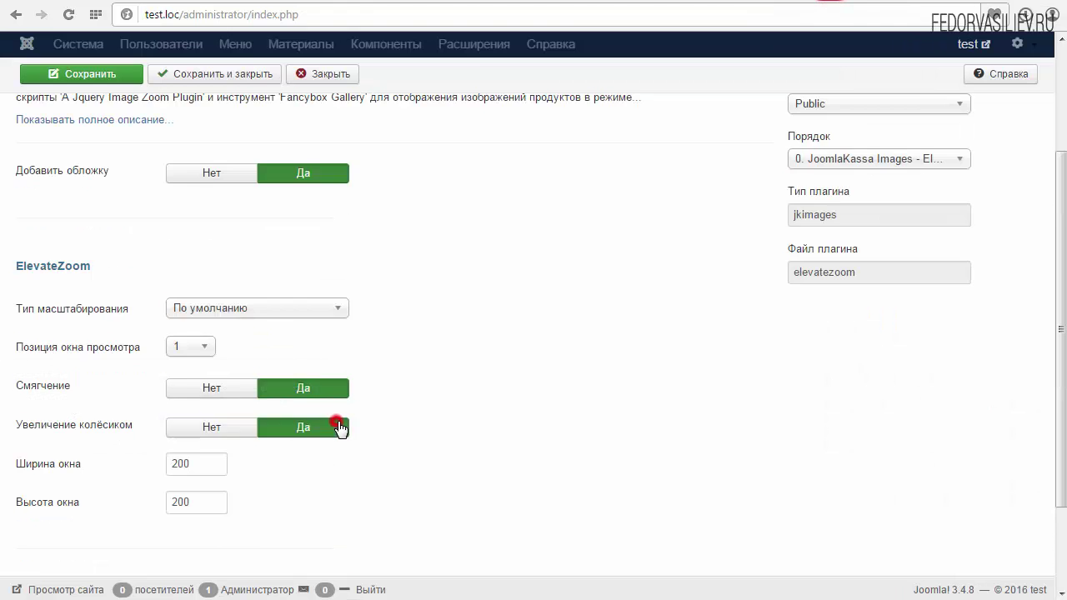
{"action": "scroll", "coordinate": [500, 394], "scroll_direction": "down", "scroll_amount": 2}
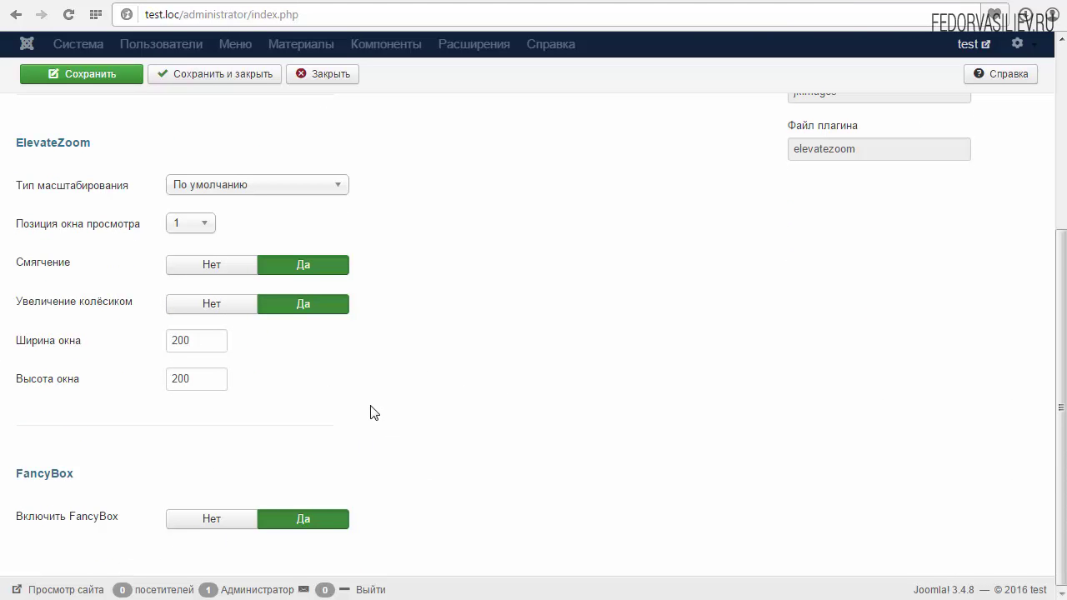
{"action": "scroll", "coordinate": [327, 357], "scroll_direction": "up", "scroll_amount": 4}
{"action": "left_click", "coordinate": [111, 155]}
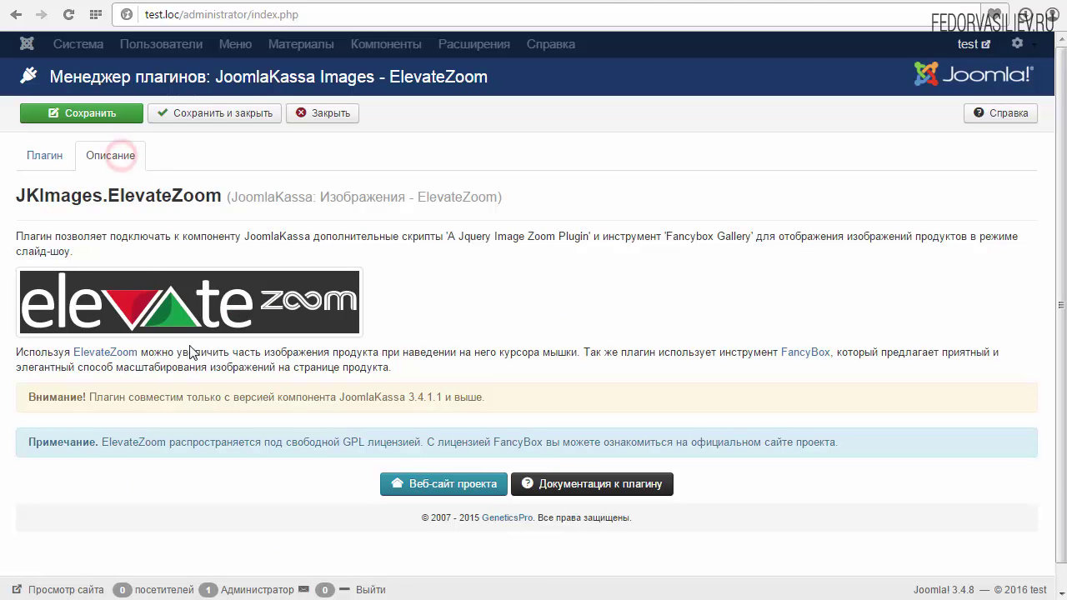
{"action": "left_click", "coordinate": [44, 155]}
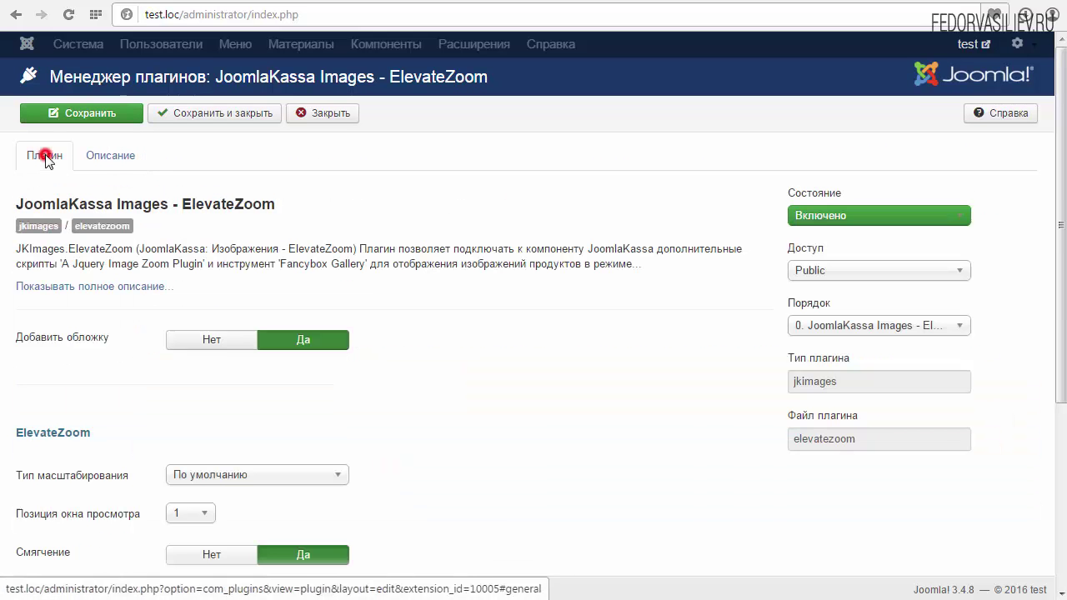
{"action": "left_click", "coordinate": [101, 114]}
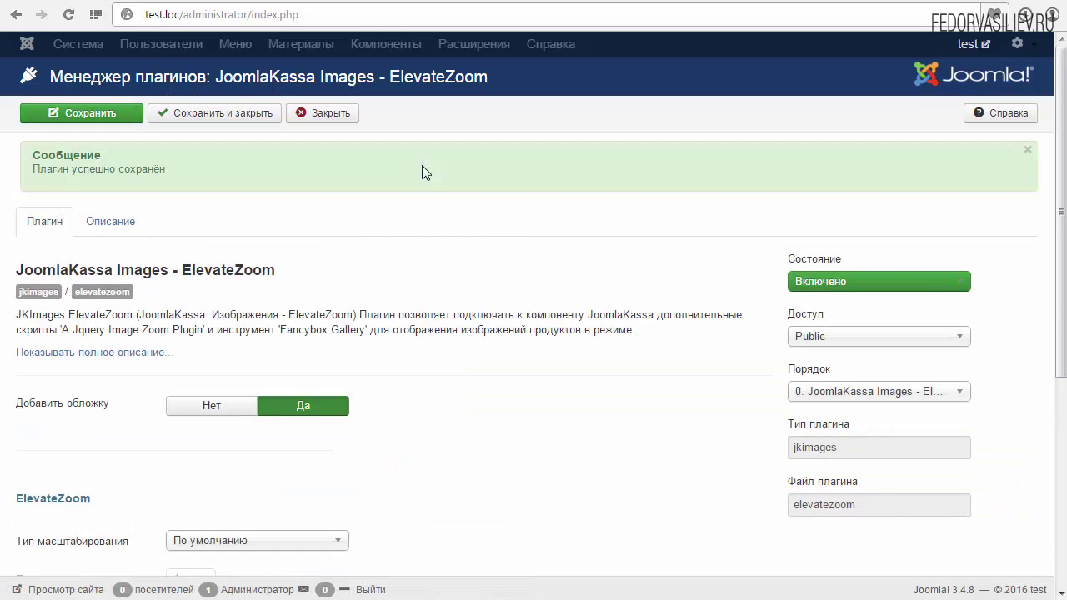
Reload the Apple iPhone 5s 16GB Gold storefront page and test changing the magnification of its main image in both directions.
{"action": "left_click", "coordinate": [494, 5]}
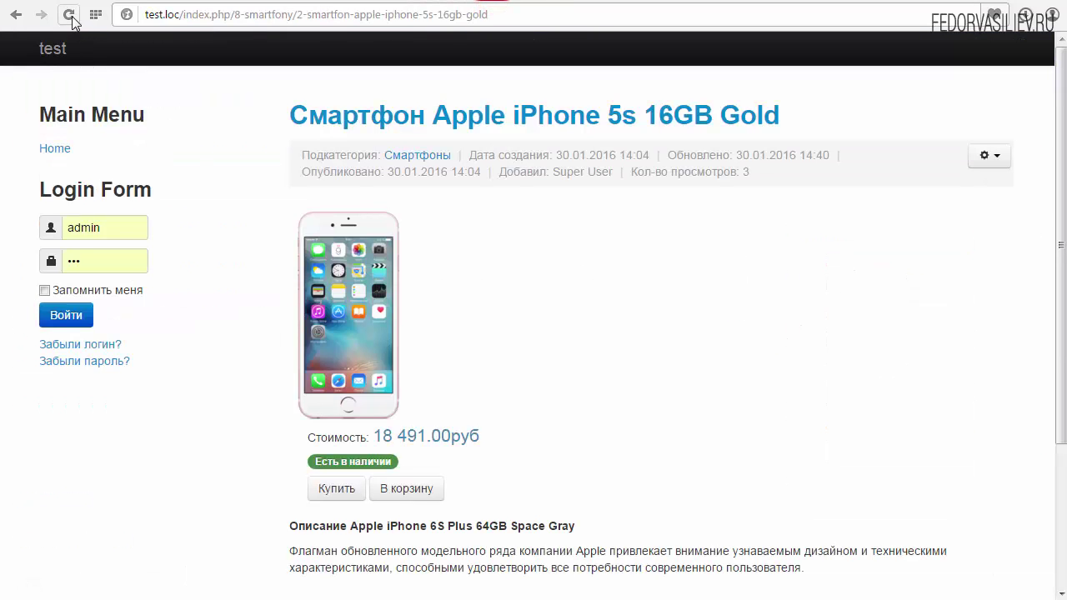
{"action": "left_click", "coordinate": [69, 14]}
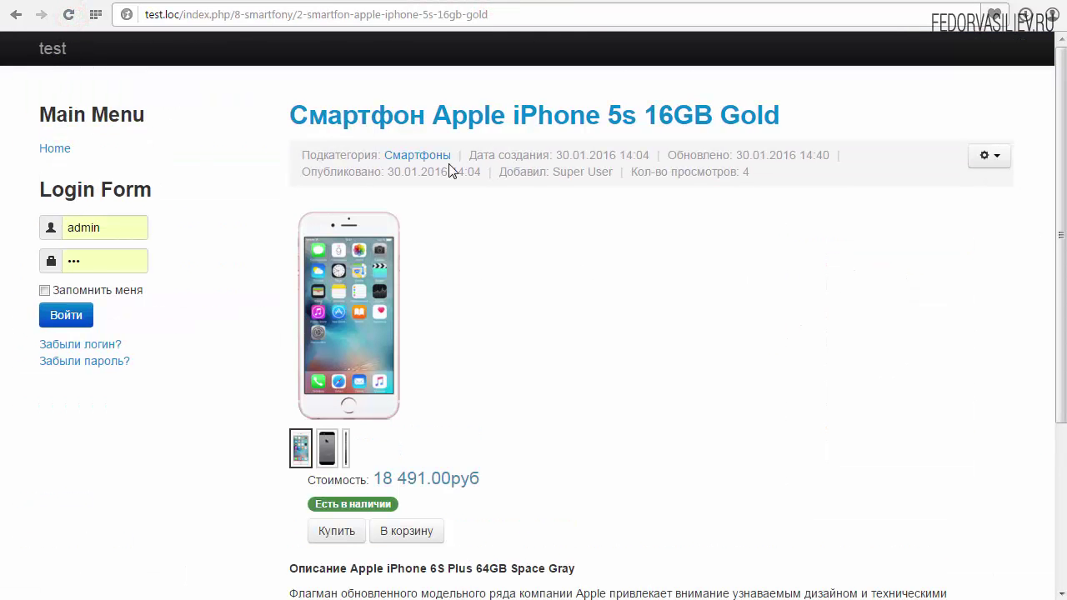
{"action": "scroll", "coordinate": [487, 175], "scroll_direction": "down", "scroll_amount": 1}
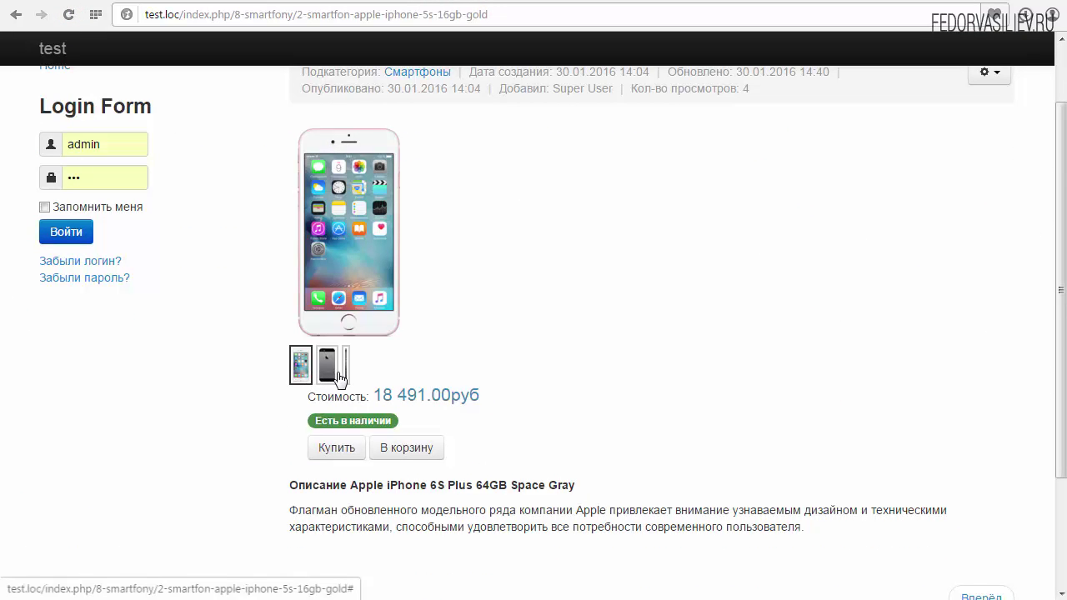
{"action": "scroll", "coordinate": [438, 360], "scroll_direction": "up", "scroll_amount": 1}
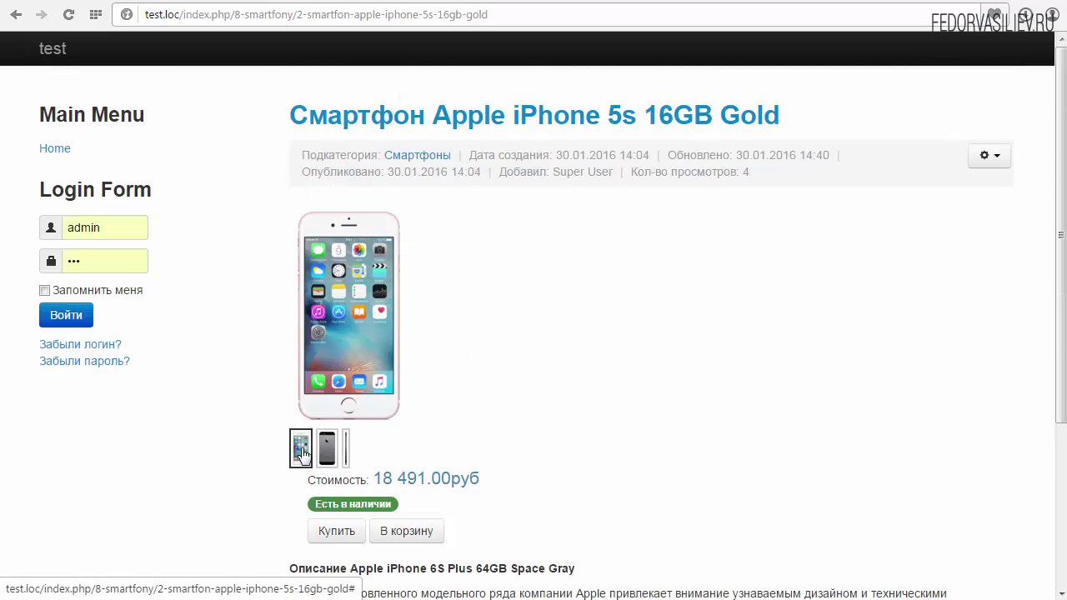
{"action": "mouse_move", "coordinate": [371, 302]}
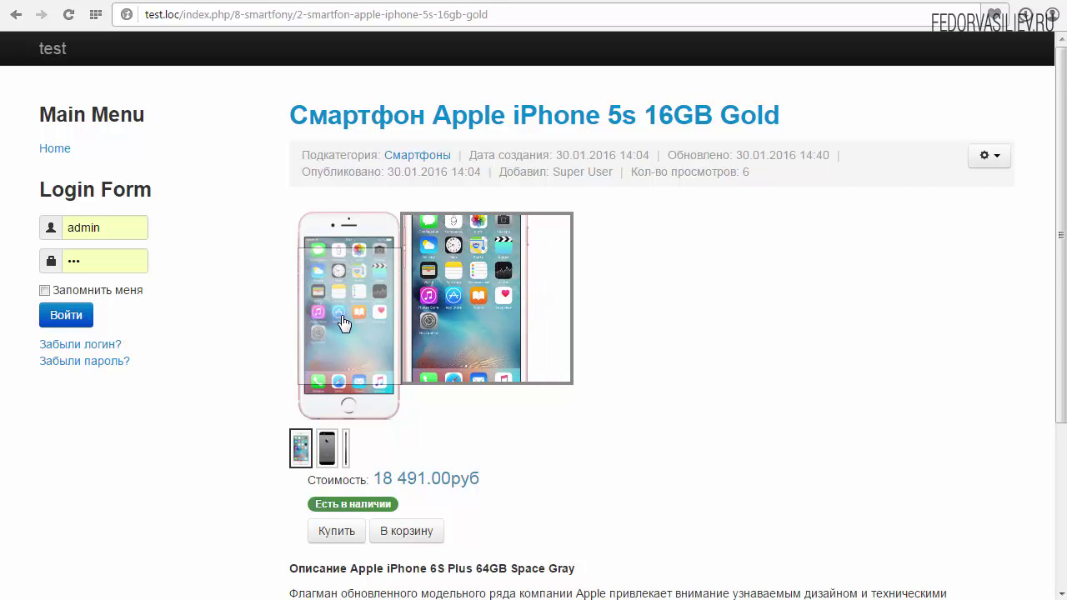
{"action": "scroll", "coordinate": [344, 320], "scroll_direction": "up", "scroll_amount": 2}
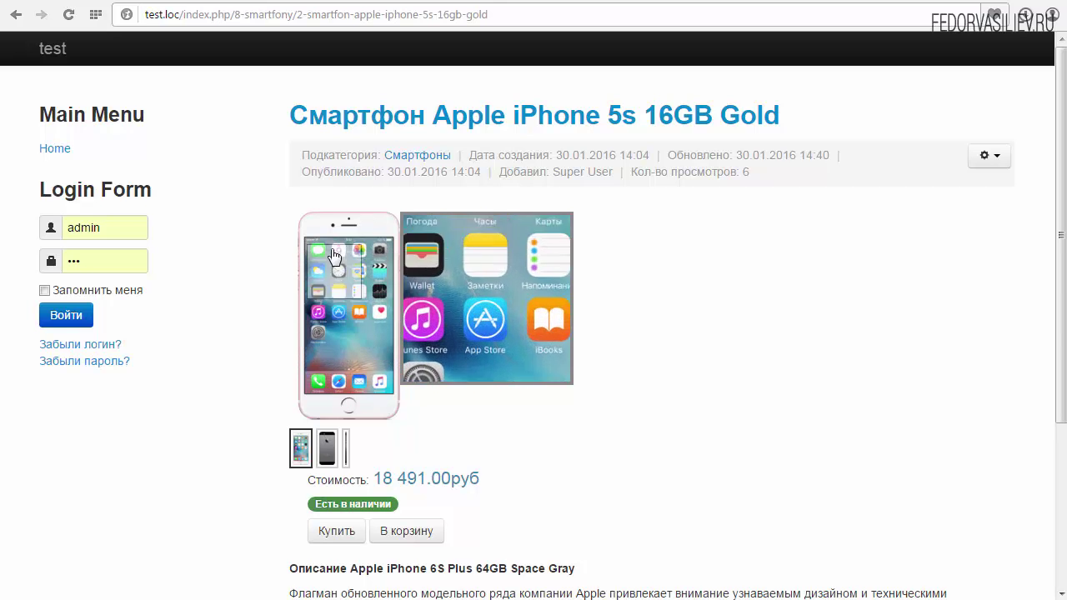
{"action": "scroll", "coordinate": [343, 251], "scroll_direction": "down", "scroll_amount": 3}
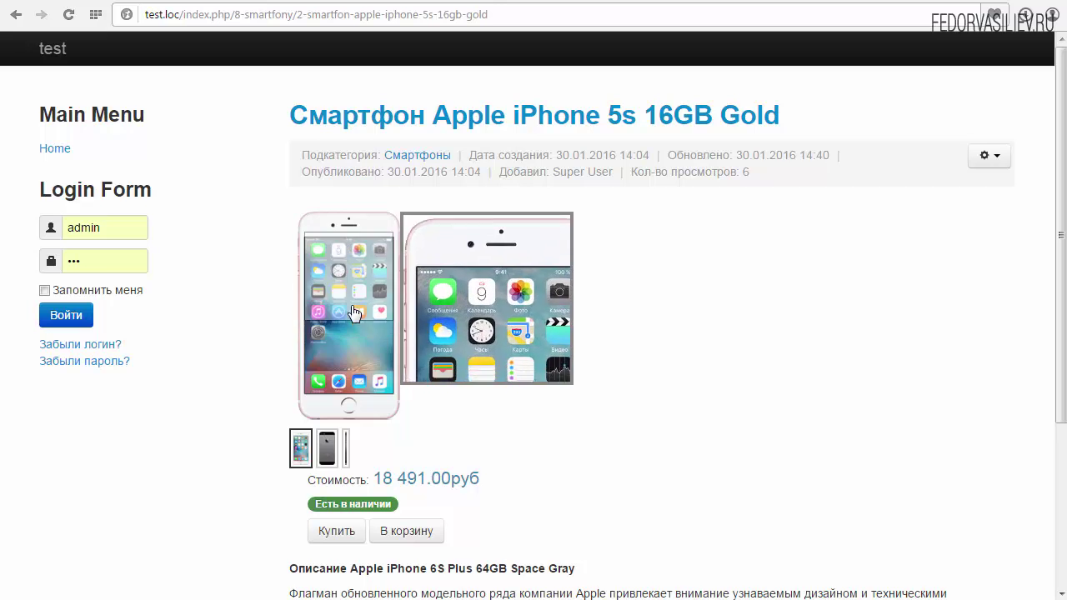
Switch the product's main image using the thumbnails, then browse the enlarged image gallery and close it.
{"action": "left_click", "coordinate": [334, 455]}
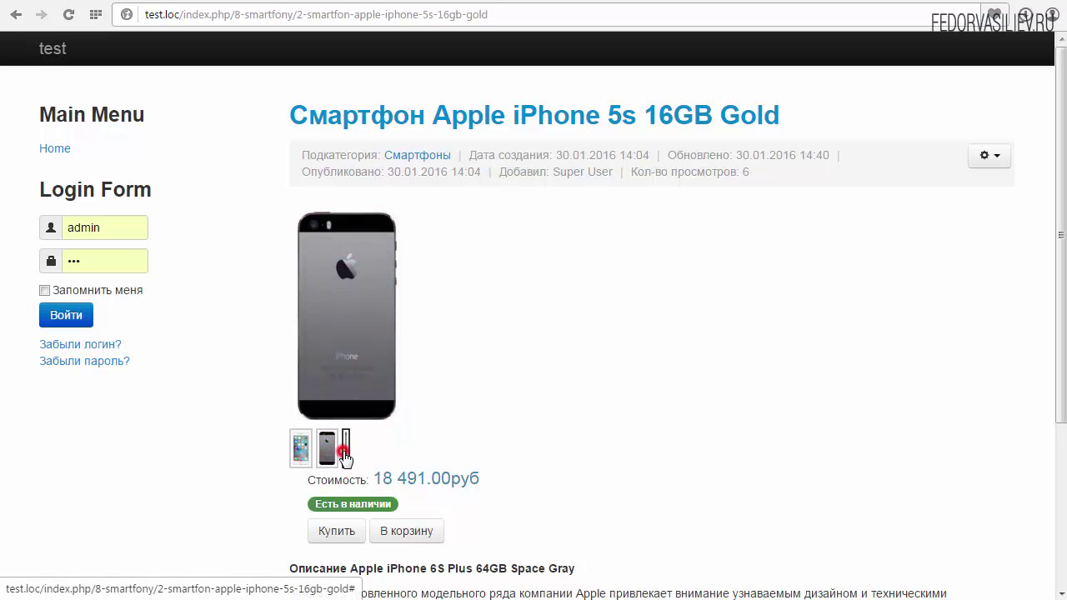
{"action": "left_click", "coordinate": [345, 450]}
{"action": "left_click", "coordinate": [300, 449]}
{"action": "left_click", "coordinate": [349, 299]}
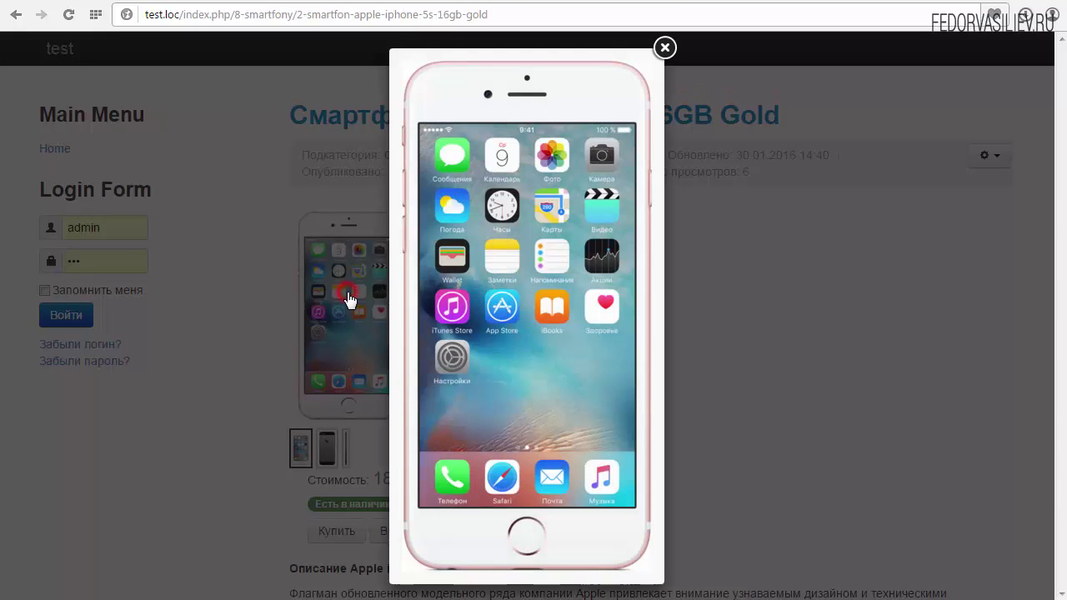
{"action": "mouse_move", "coordinate": [627, 317]}
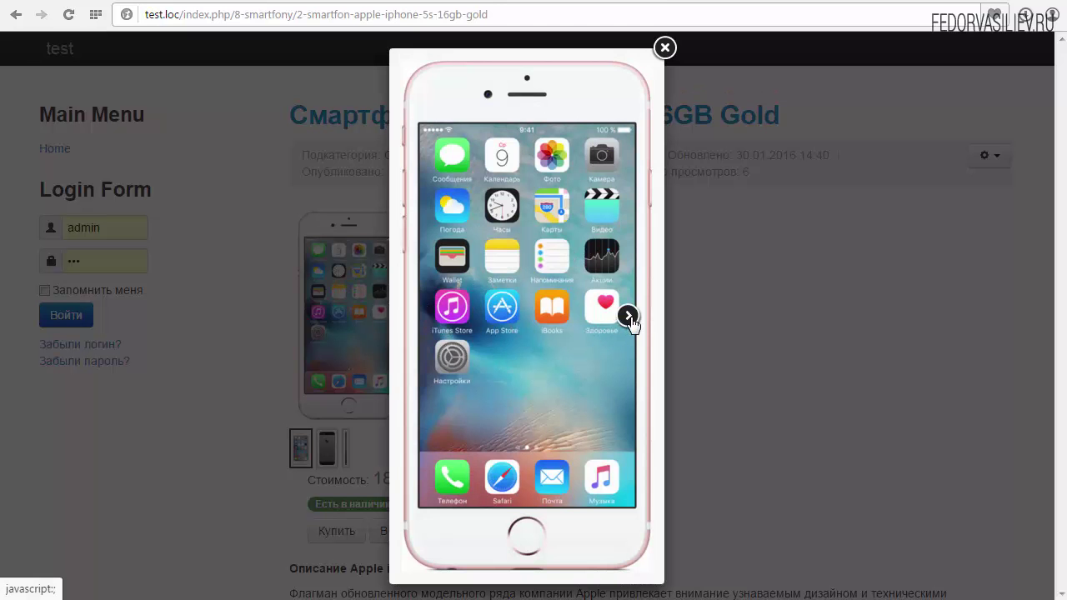
{"action": "left_click", "coordinate": [627, 315]}
{"action": "left_click", "coordinate": [595, 316]}
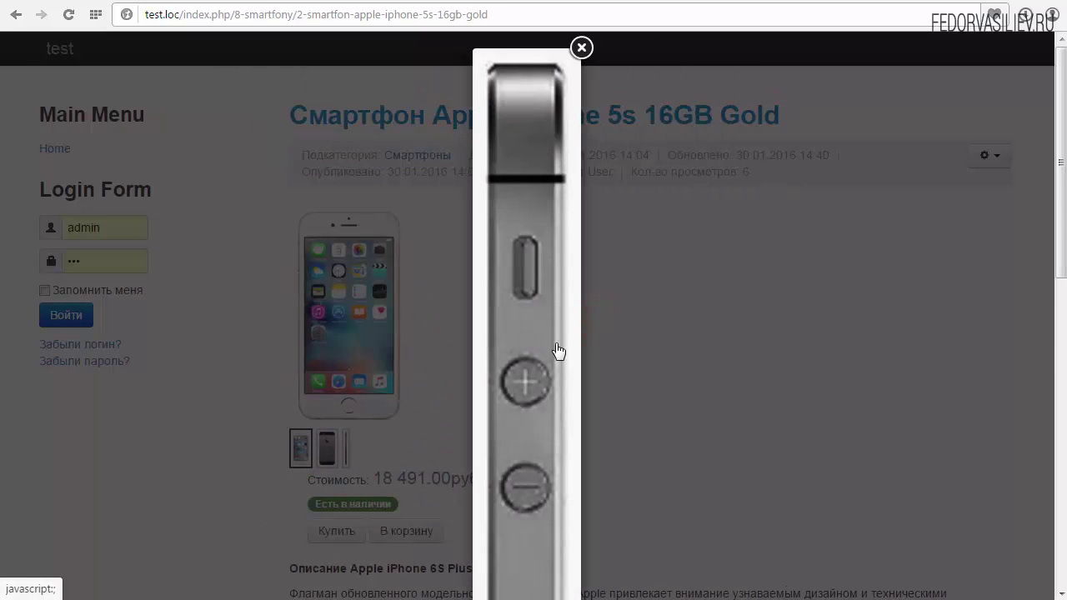
{"action": "scroll", "coordinate": [555, 346], "scroll_direction": "down", "scroll_amount": 4}
{"action": "left_click", "coordinate": [543, 374]}
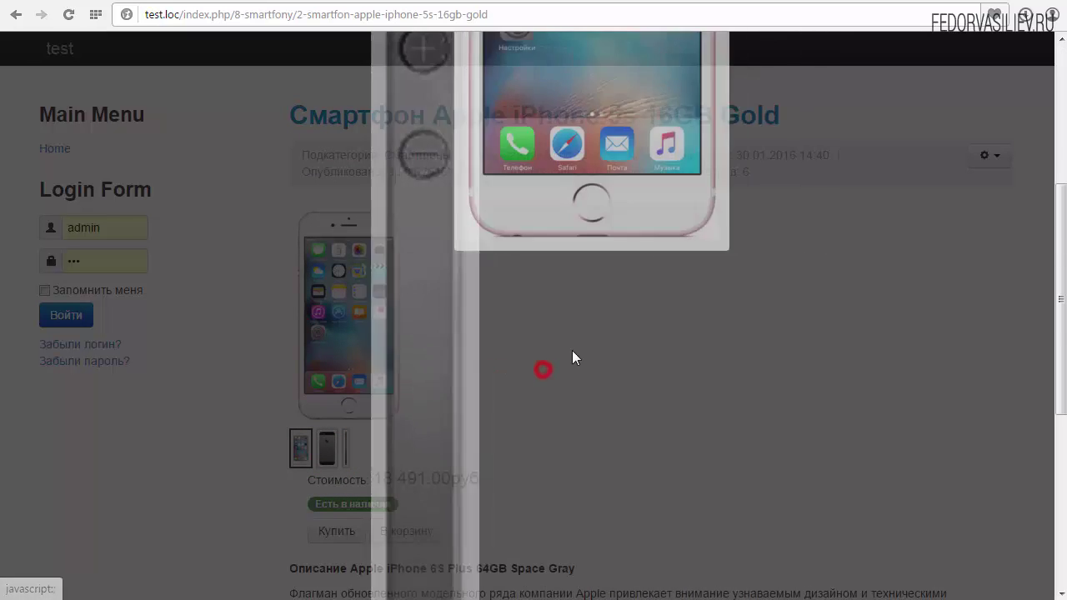
{"action": "left_click", "coordinate": [665, 48]}
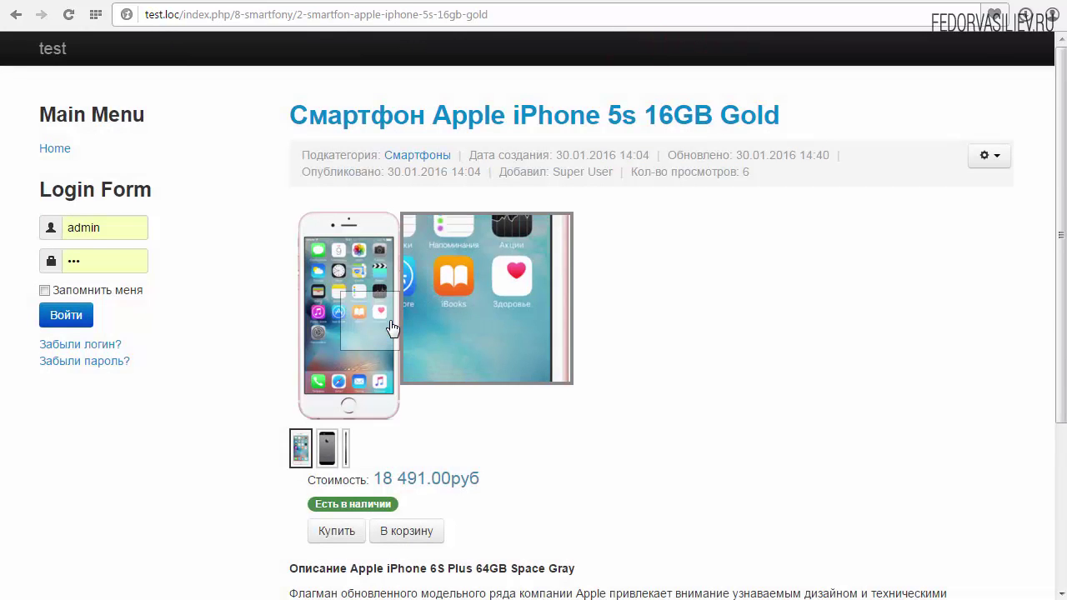
Test the magnifier again at different zoom levels on the iPhone 5s image and look over the rest of the product page.
{"action": "scroll", "coordinate": [655, 358], "scroll_direction": "down", "scroll_amount": 3}
{"action": "scroll", "coordinate": [656, 355], "scroll_direction": "up", "scroll_amount": 3}
{"action": "mouse_move", "coordinate": [354, 312]}
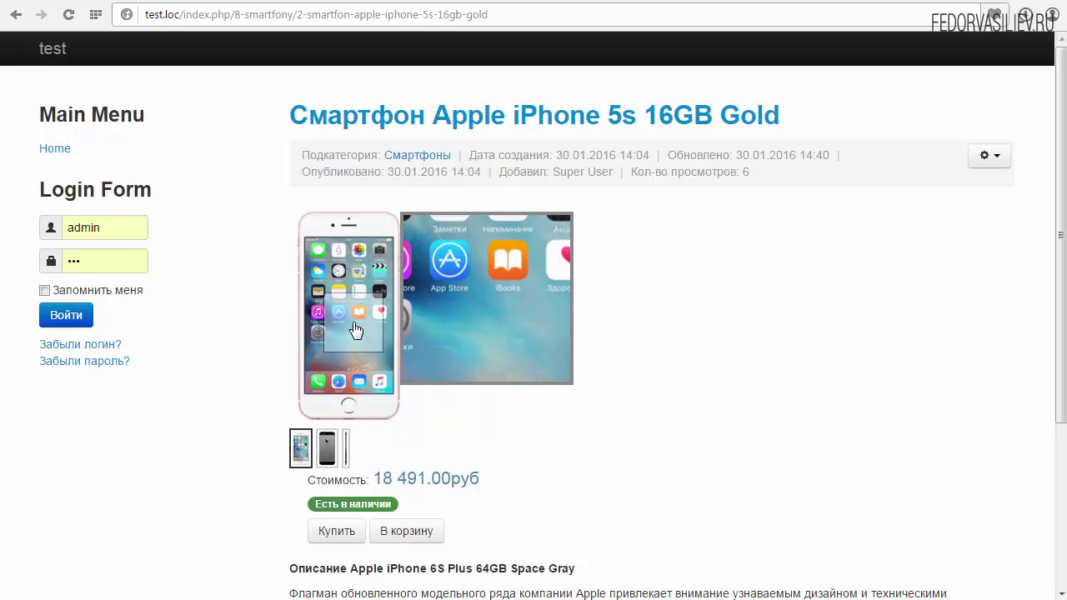
{"action": "scroll", "coordinate": [356, 326], "scroll_direction": "up", "scroll_amount": 1}
{"action": "scroll", "coordinate": [356, 327], "scroll_direction": "down", "scroll_amount": 3}
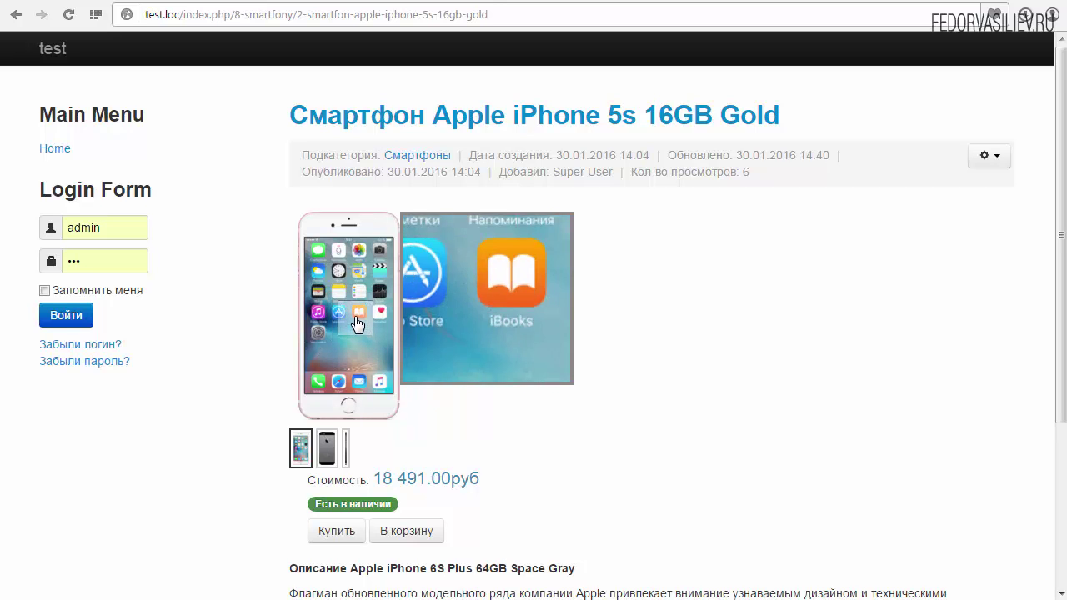
{"action": "scroll", "coordinate": [356, 328], "scroll_direction": "up", "scroll_amount": 4}
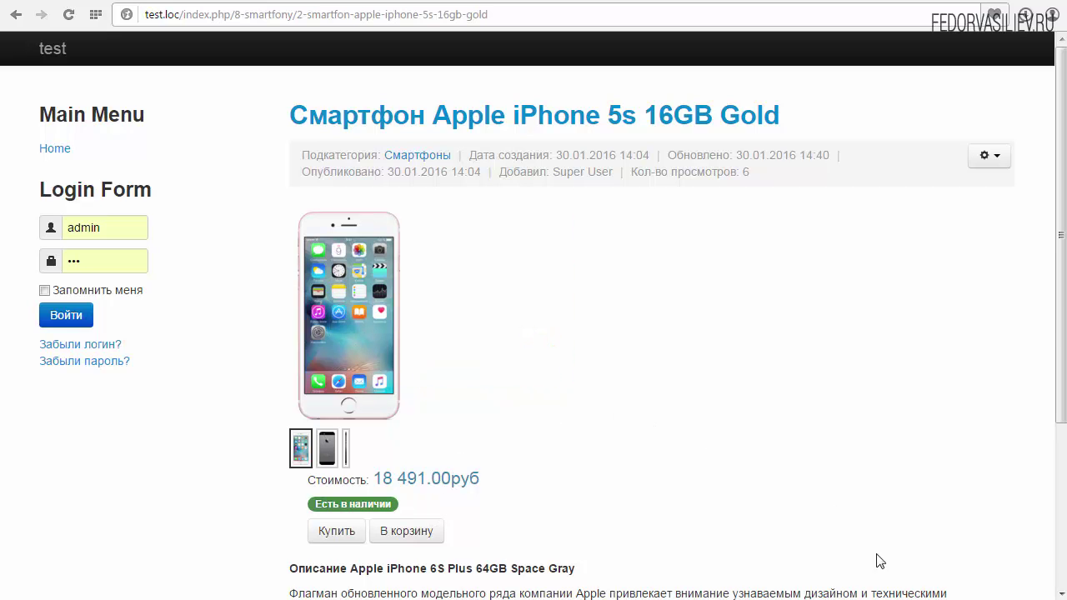
{"action": "left_click_drag", "start_coordinate": [1061, 329], "coordinate": [1053, 506]}
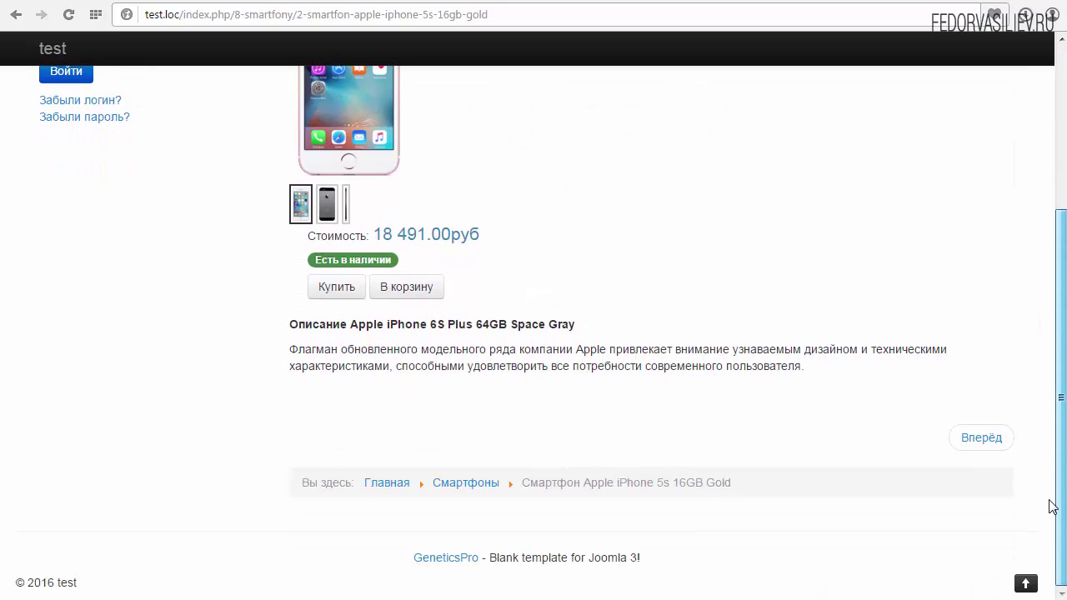
{"action": "scroll", "coordinate": [1031, 245], "scroll_direction": "up", "scroll_amount": 3}
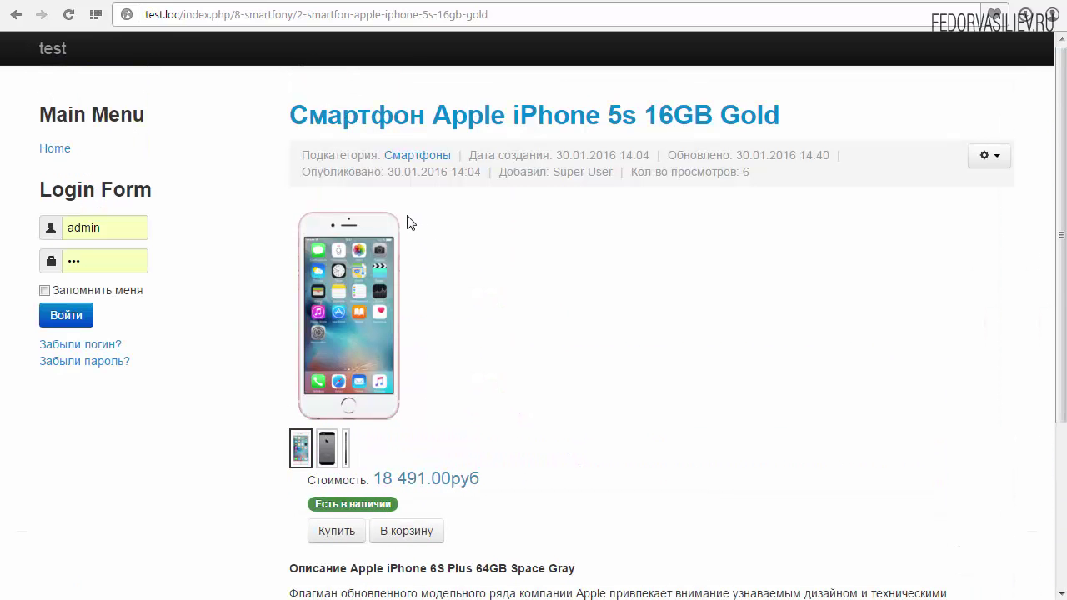
Browse the shop from the home page through the Смартфоны category to the Apple iPhone 5s 16GB Gold page and look it over.
{"action": "left_click", "coordinate": [54, 148]}
{"action": "scroll", "coordinate": [400, 279], "scroll_direction": "down", "scroll_amount": 2}
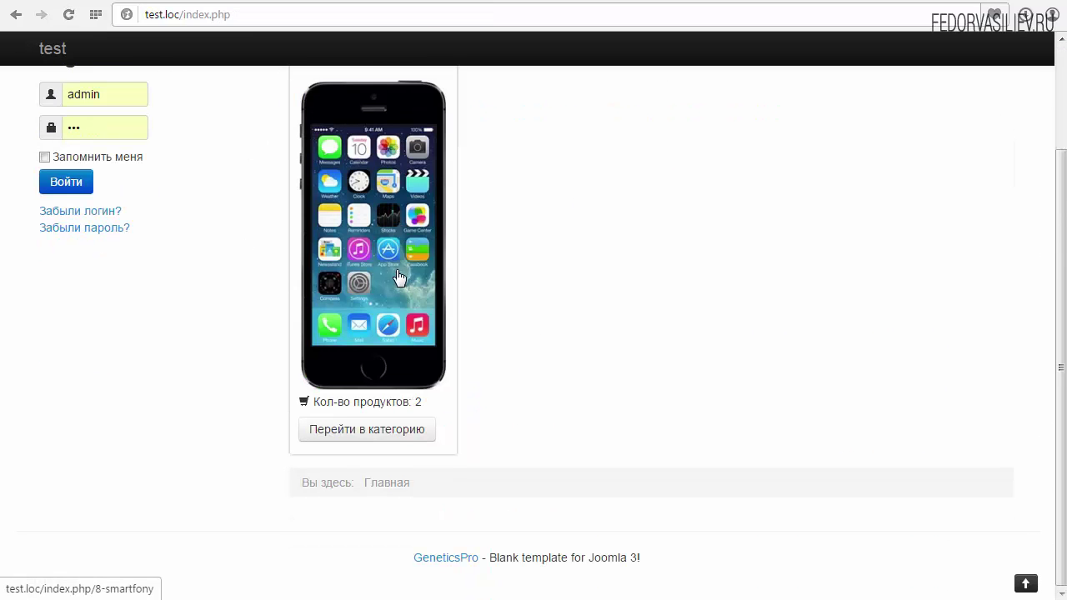
{"action": "scroll", "coordinate": [399, 278], "scroll_direction": "up", "scroll_amount": 2}
{"action": "scroll", "coordinate": [399, 278], "scroll_direction": "down", "scroll_amount": 2}
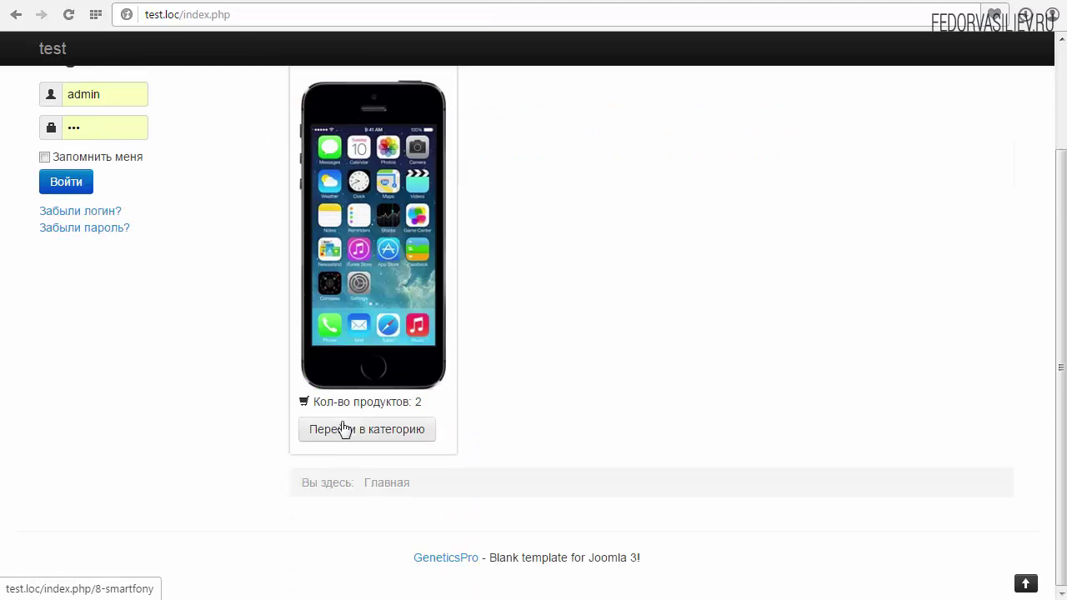
{"action": "left_click", "coordinate": [342, 432]}
{"action": "scroll", "coordinate": [400, 317], "scroll_direction": "down", "scroll_amount": 2}
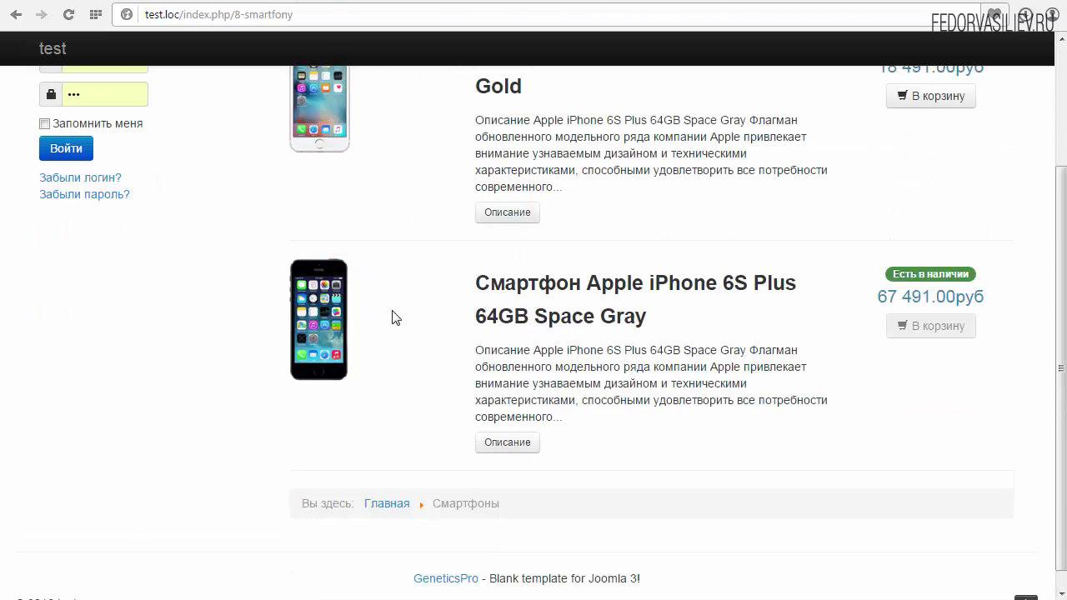
{"action": "scroll", "coordinate": [394, 317], "scroll_direction": "up", "scroll_amount": 2}
{"action": "left_click", "coordinate": [508, 379]}
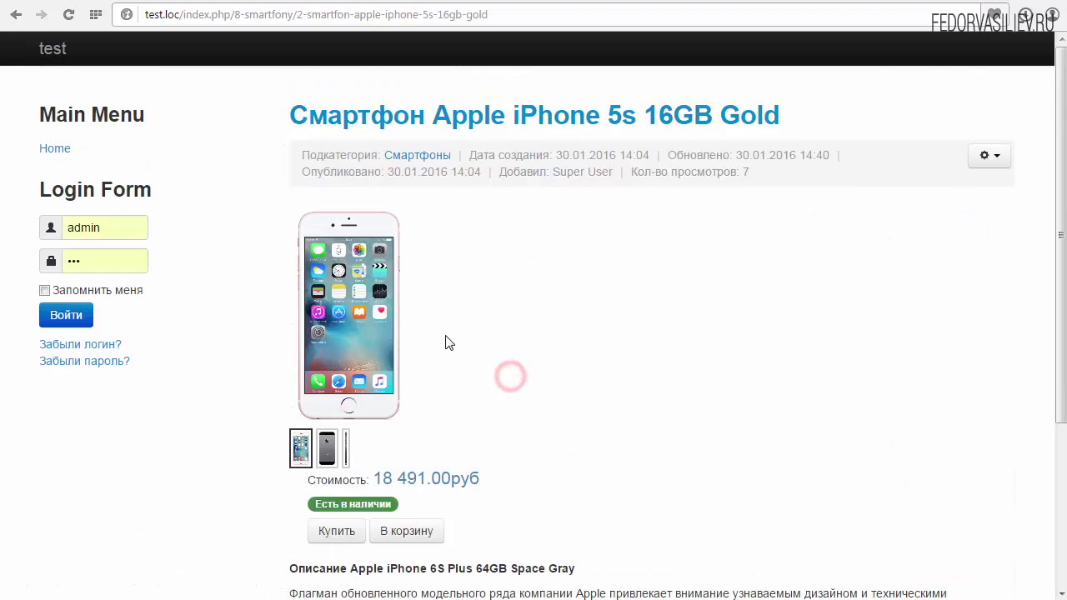
{"action": "scroll", "coordinate": [446, 342], "scroll_direction": "down", "scroll_amount": 3}
{"action": "scroll", "coordinate": [442, 331], "scroll_direction": "up", "scroll_amount": 2}
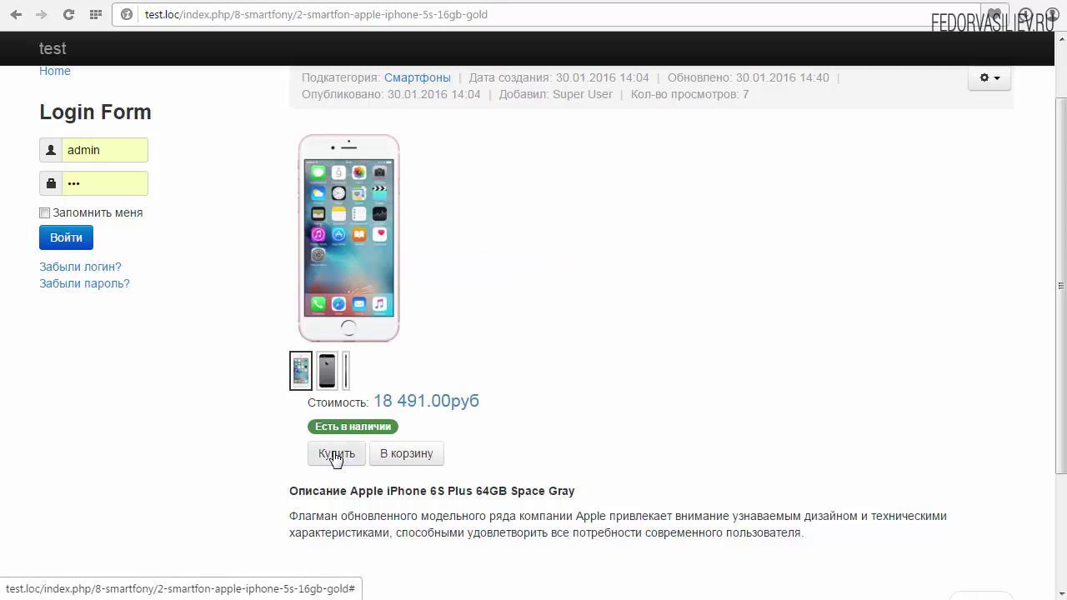
{"action": "scroll", "coordinate": [589, 377], "scroll_direction": "up", "scroll_amount": 1}
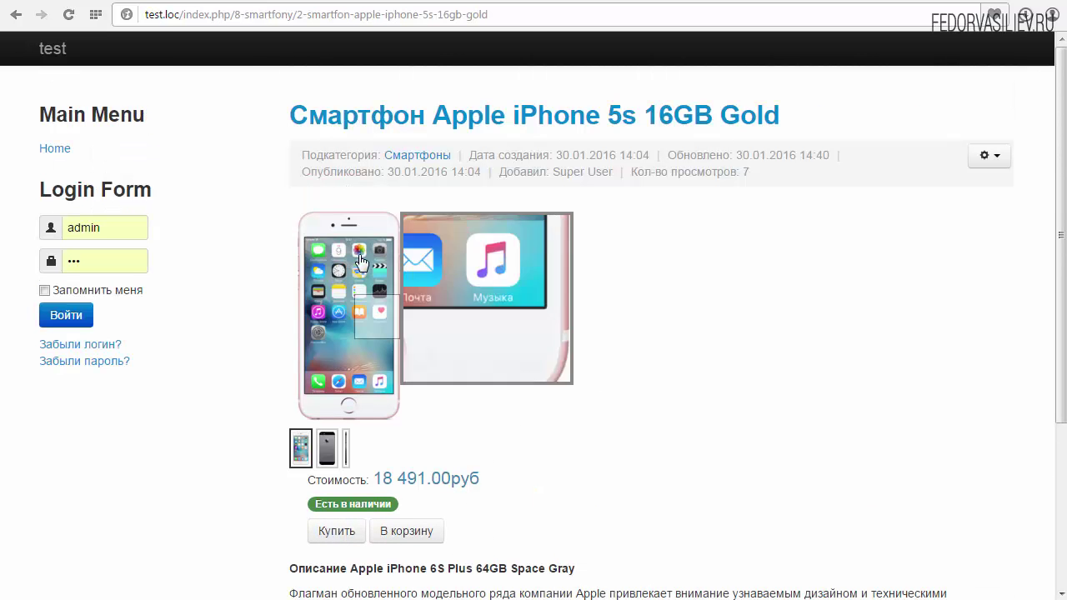
Return to the site administration and install the Interkassa 1.1 payment plugin package from the JOOMLAKASSA folder through the extension manager.
{"action": "key", "text": "ctrl+Tab"}
{"action": "left_click", "coordinate": [348, 127]}
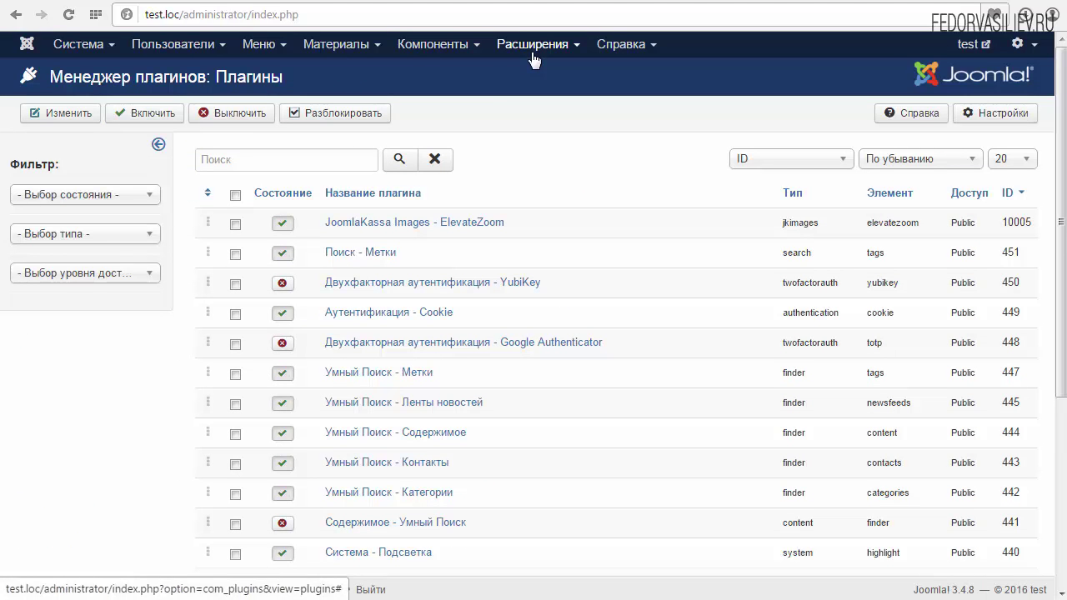
{"action": "left_click", "coordinate": [521, 47]}
{"action": "left_click", "coordinate": [531, 73]}
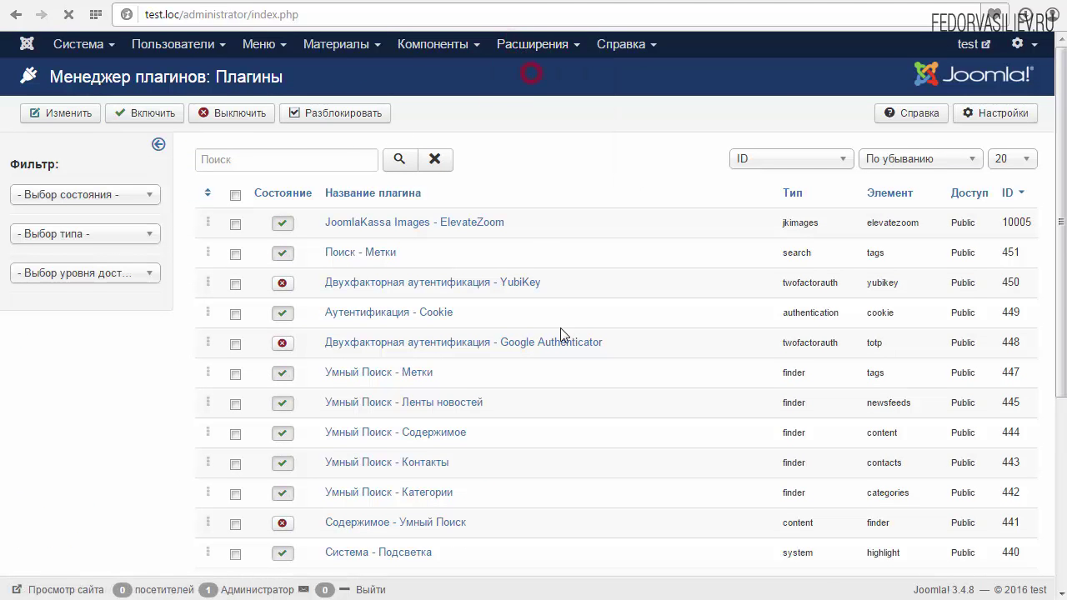
{"action": "key", "text": "alt+Tab"}
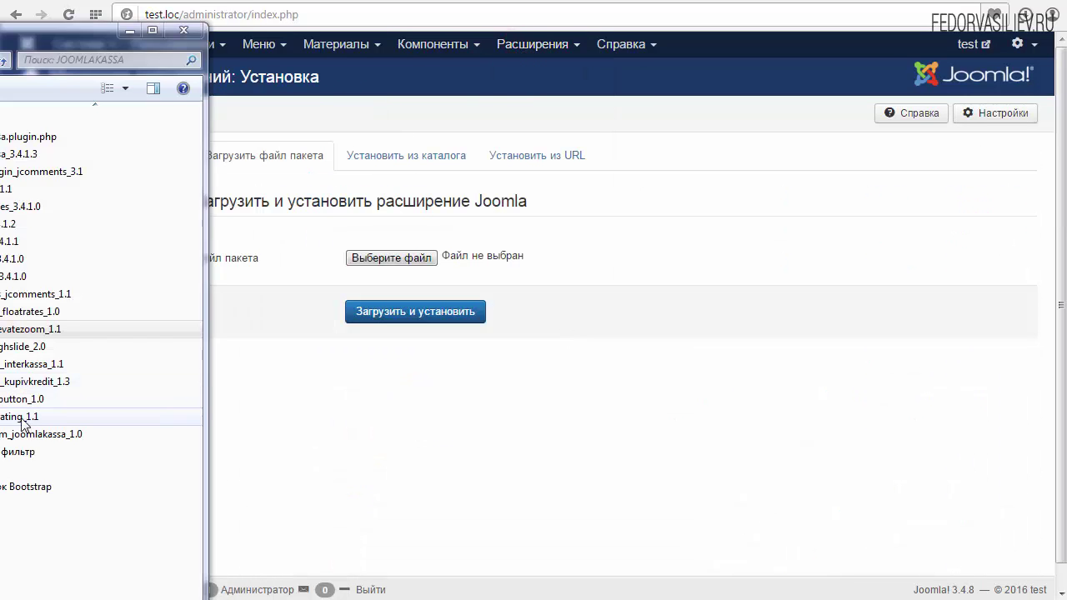
{"action": "left_click", "coordinate": [13, 367]}
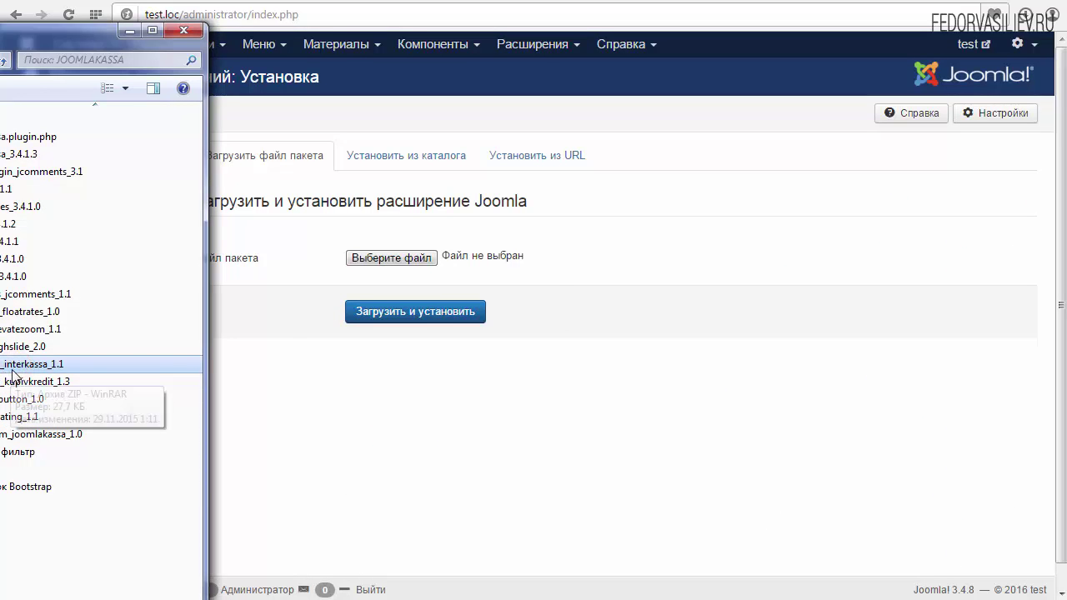
{"action": "left_click_drag", "start_coordinate": [17, 367], "coordinate": [356, 269]}
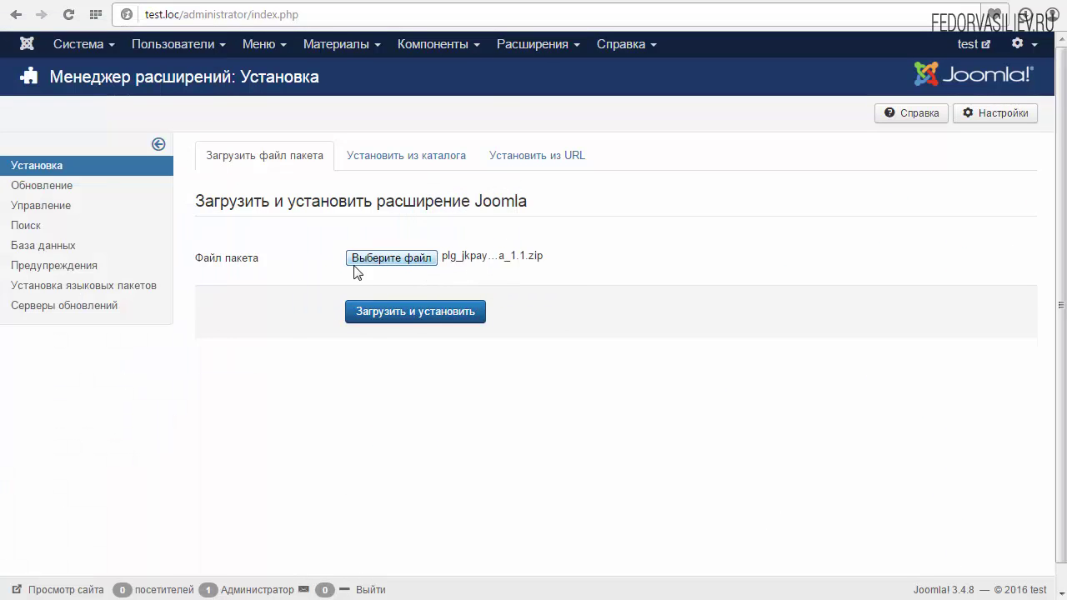
{"action": "left_click", "coordinate": [379, 311]}
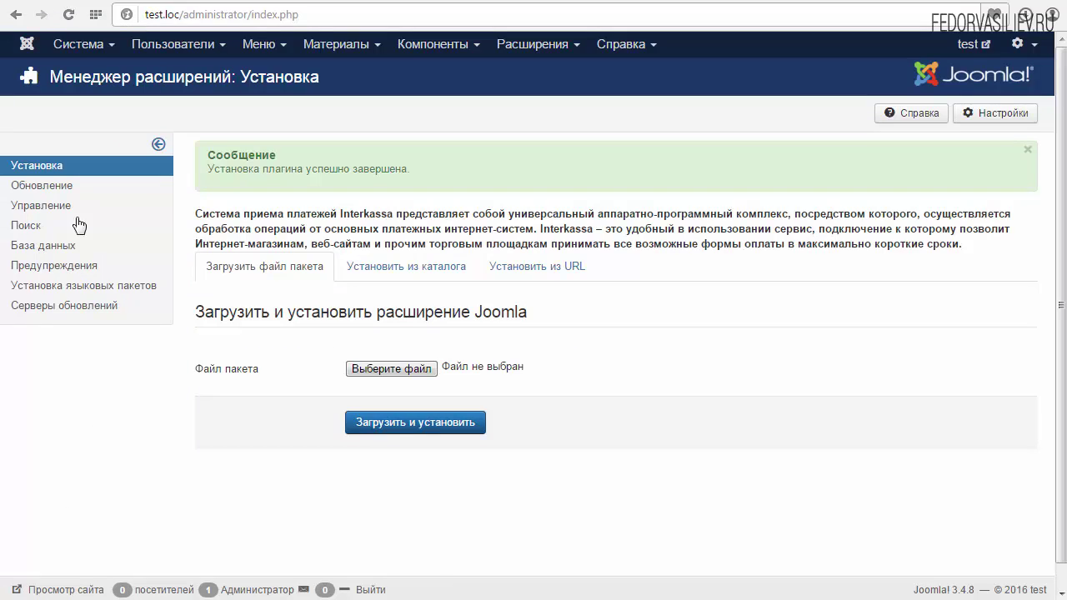
Open the settings of the JoomlaKassa PaySystem - Interkassa plugin from the plugin manager.
{"action": "left_click", "coordinate": [512, 49]}
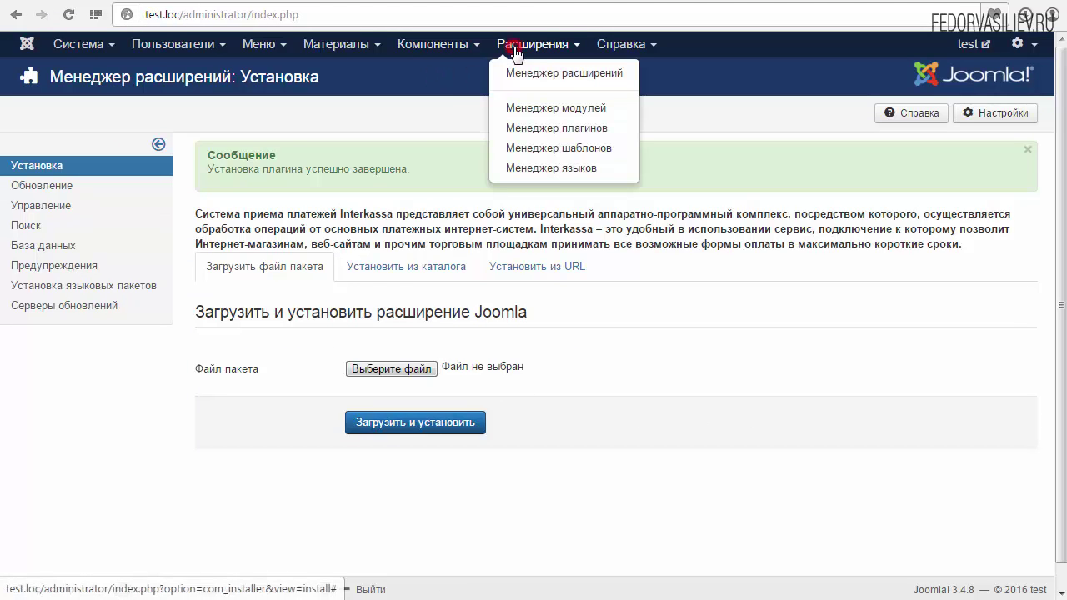
{"action": "left_click", "coordinate": [543, 127]}
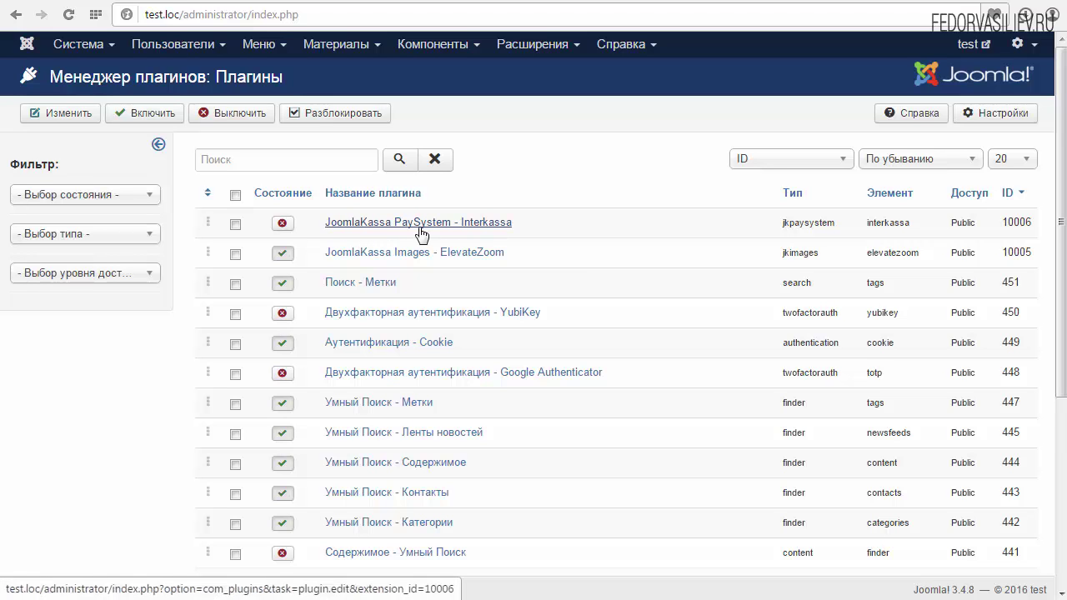
{"action": "left_click", "coordinate": [479, 225]}
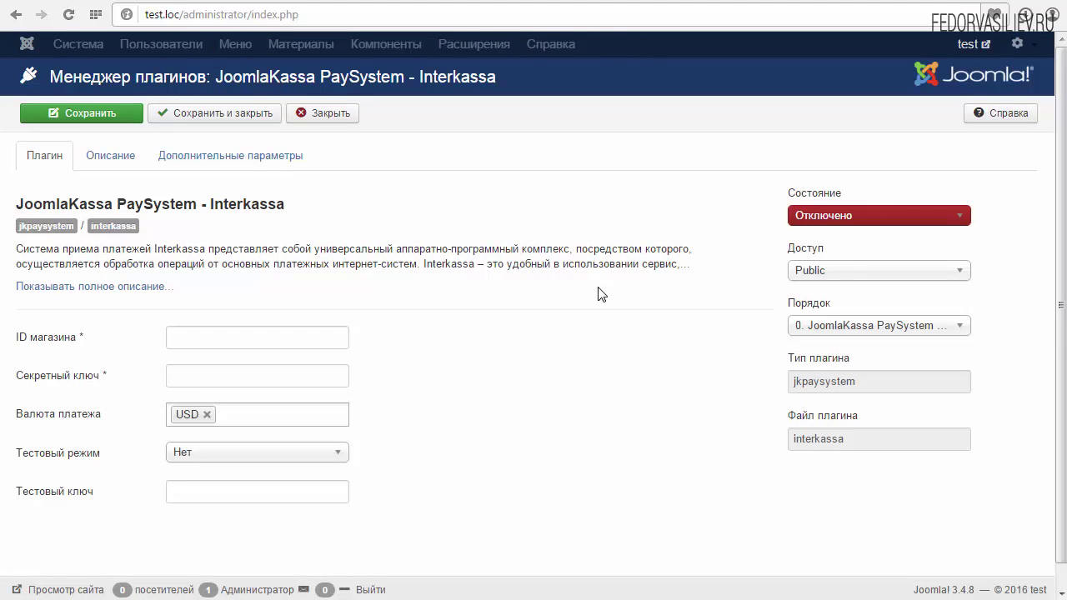
{"action": "scroll", "coordinate": [598, 295], "scroll_direction": "down", "scroll_amount": 1}
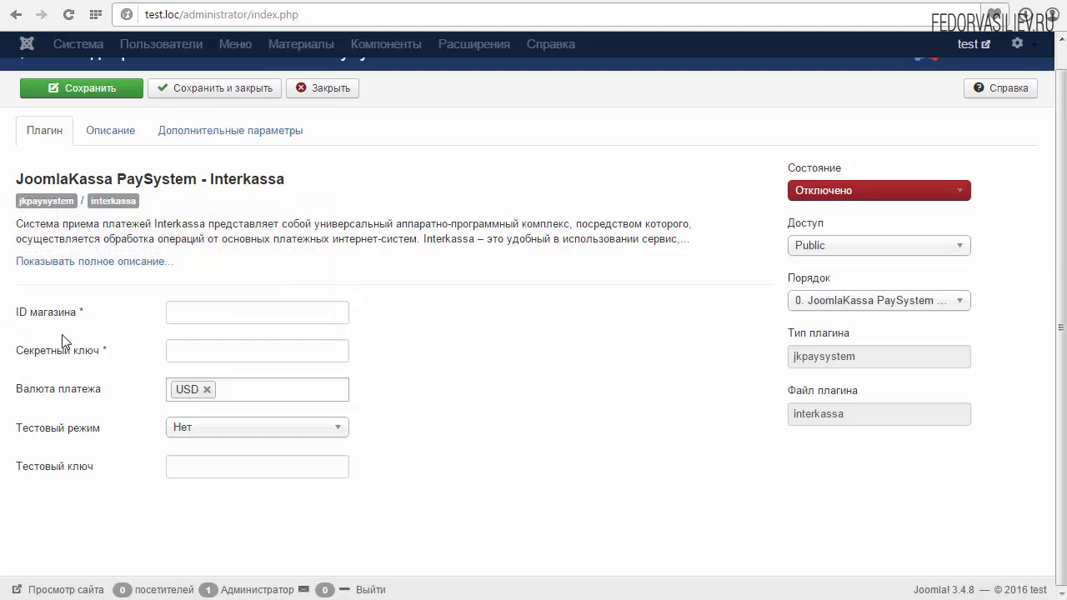
Read the hints for ID магазина and Секретный ключ, then replace the payment currency of the Interkassa plugin with RUB.
{"action": "mouse_move", "coordinate": [30, 322]}
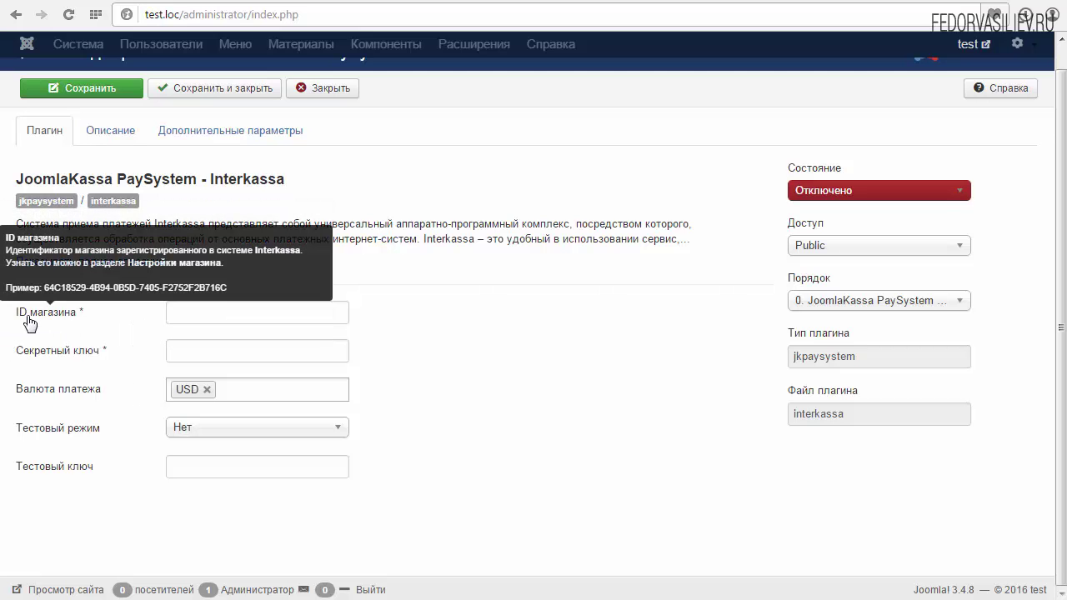
{"action": "mouse_move", "coordinate": [33, 360]}
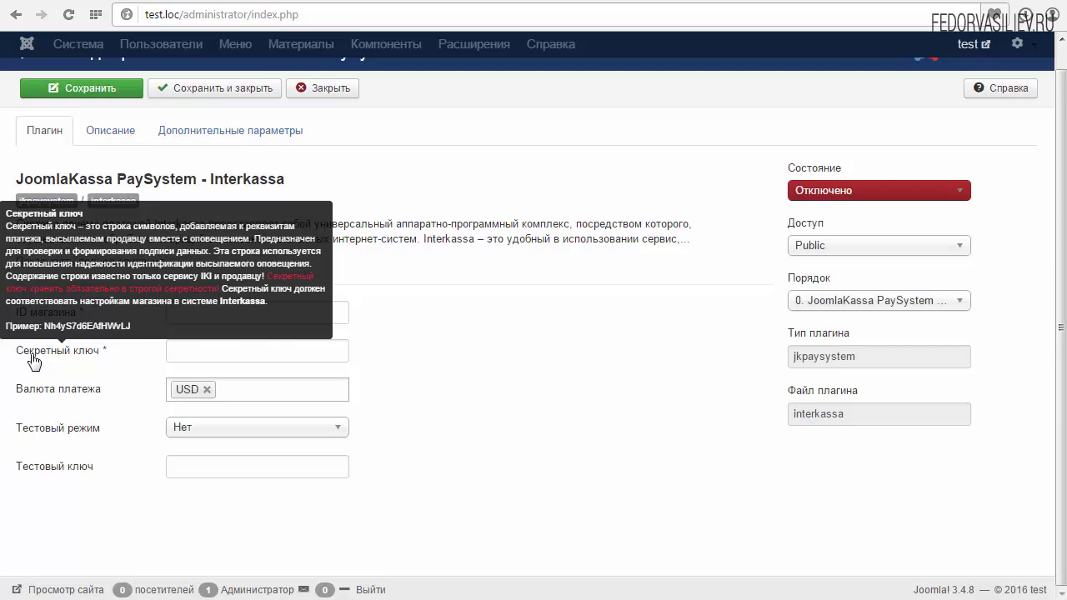
{"action": "left_click", "coordinate": [206, 390]}
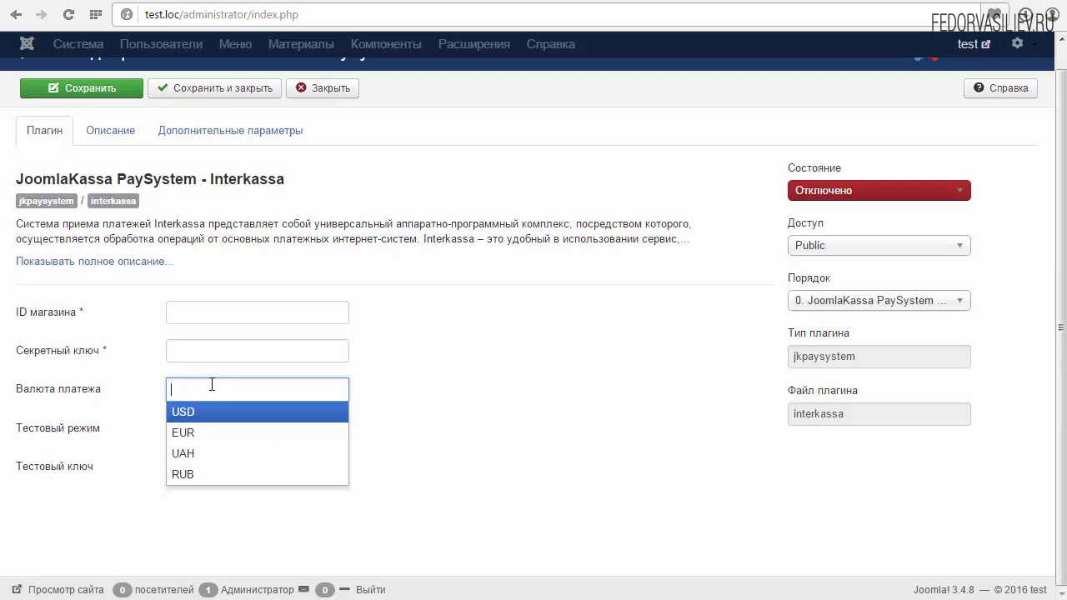
{"action": "left_click", "coordinate": [182, 473]}
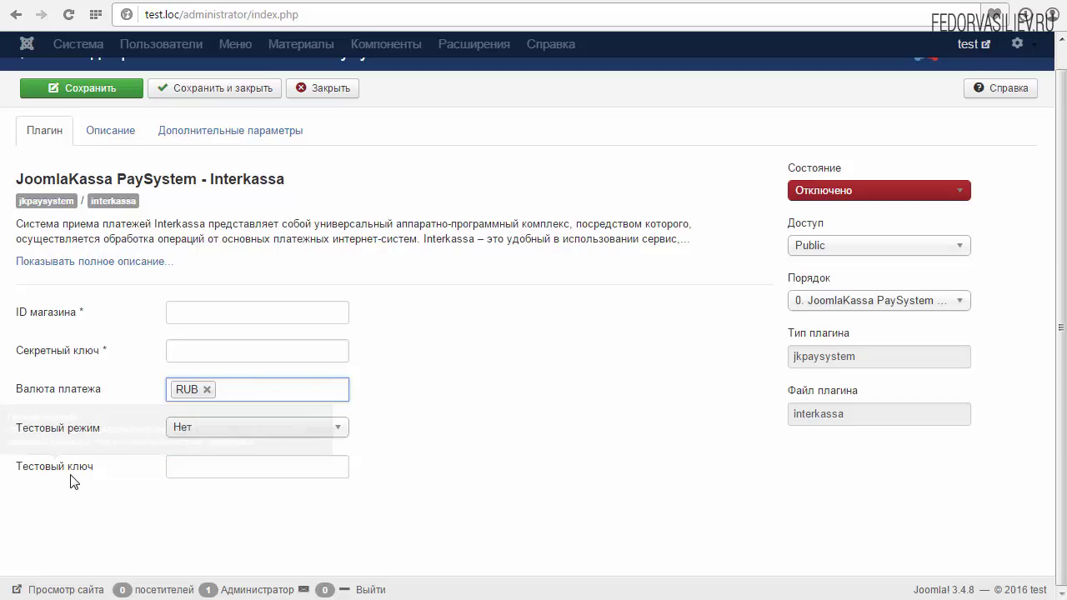
Read the Тестовый режим hint and examine the available test mode options, keeping Нет selected.
{"action": "mouse_move", "coordinate": [87, 432]}
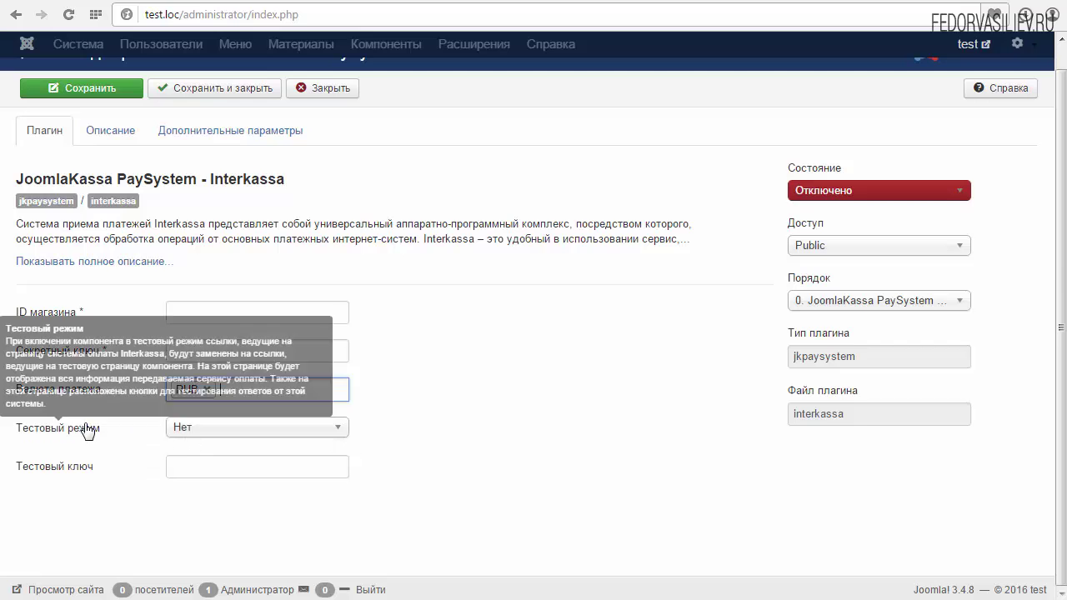
{"action": "left_click", "coordinate": [190, 427]}
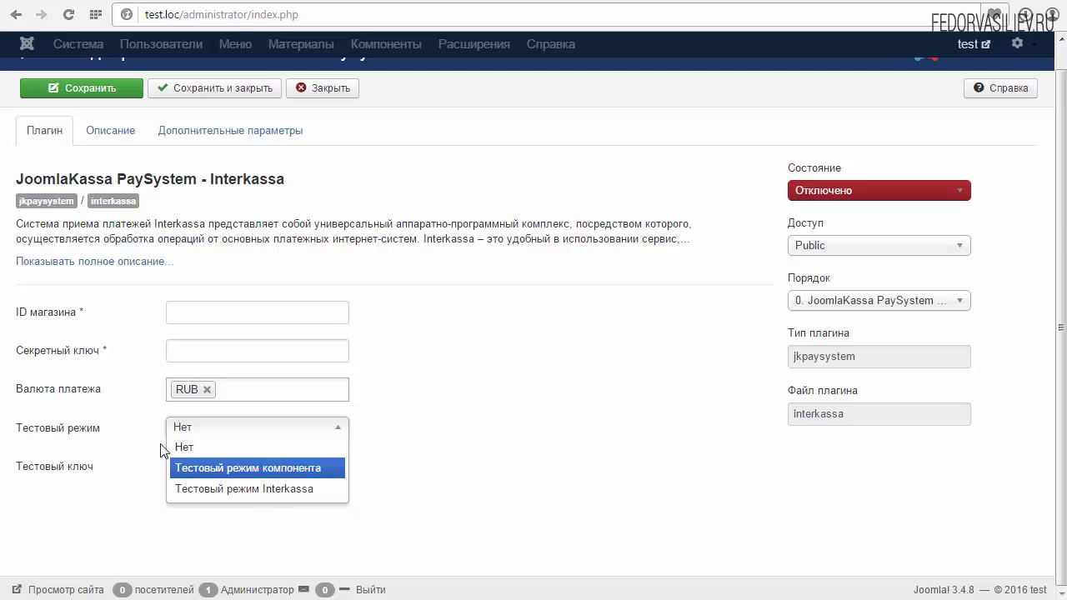
{"action": "left_click", "coordinate": [136, 451]}
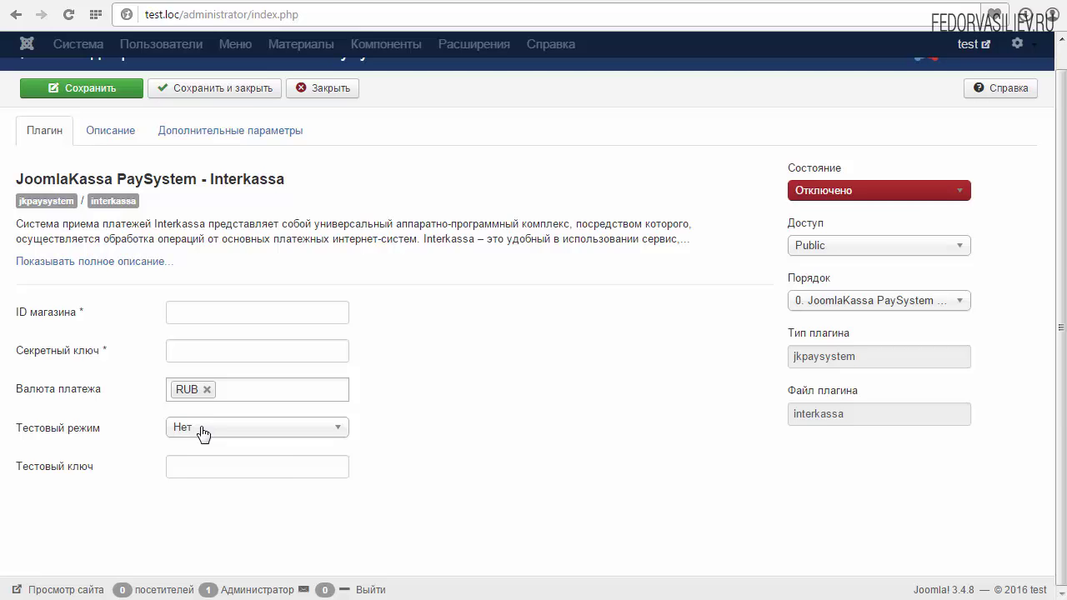
{"action": "left_click", "coordinate": [203, 431]}
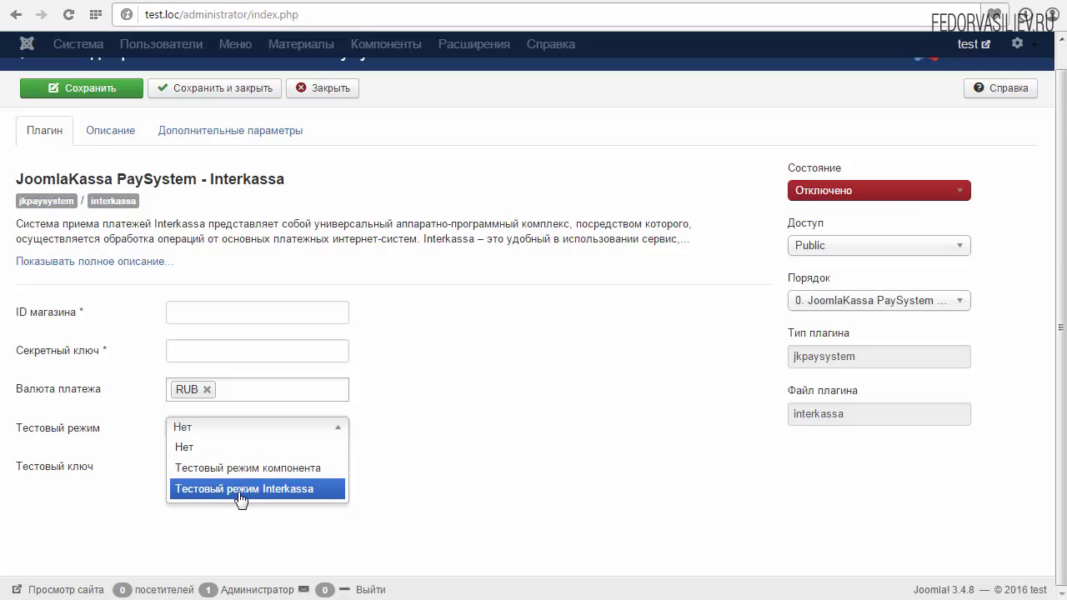
{"action": "left_click", "coordinate": [479, 450]}
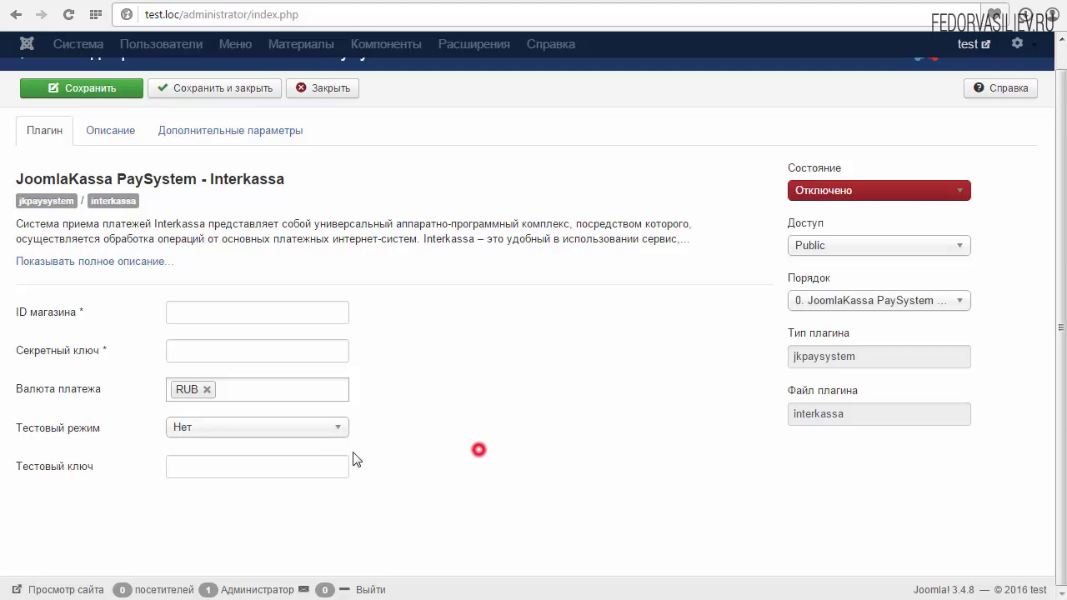
{"action": "left_click", "coordinate": [241, 431]}
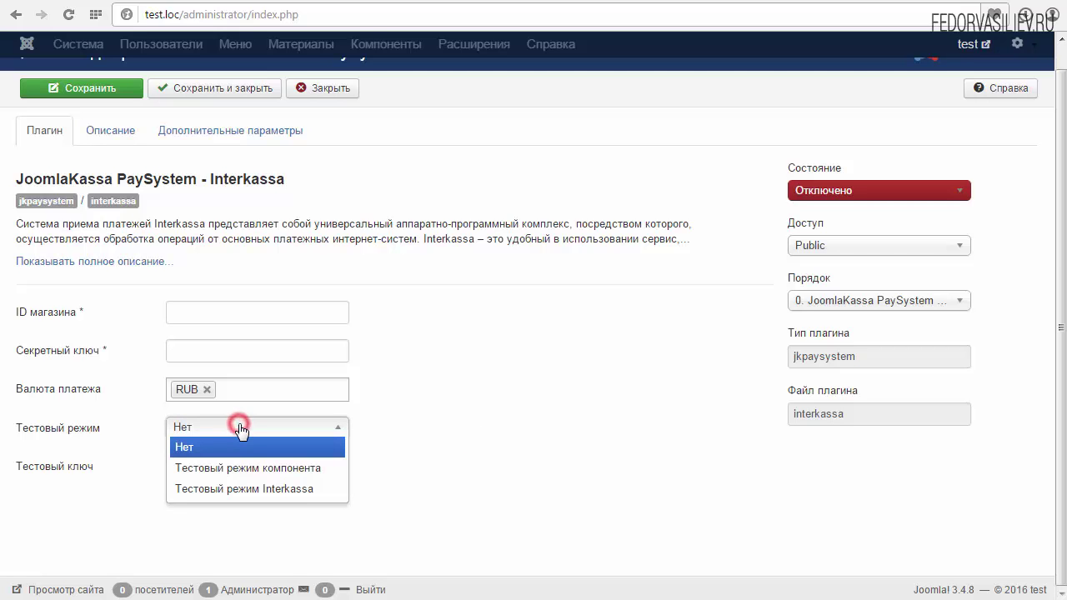
{"action": "left_click", "coordinate": [420, 411]}
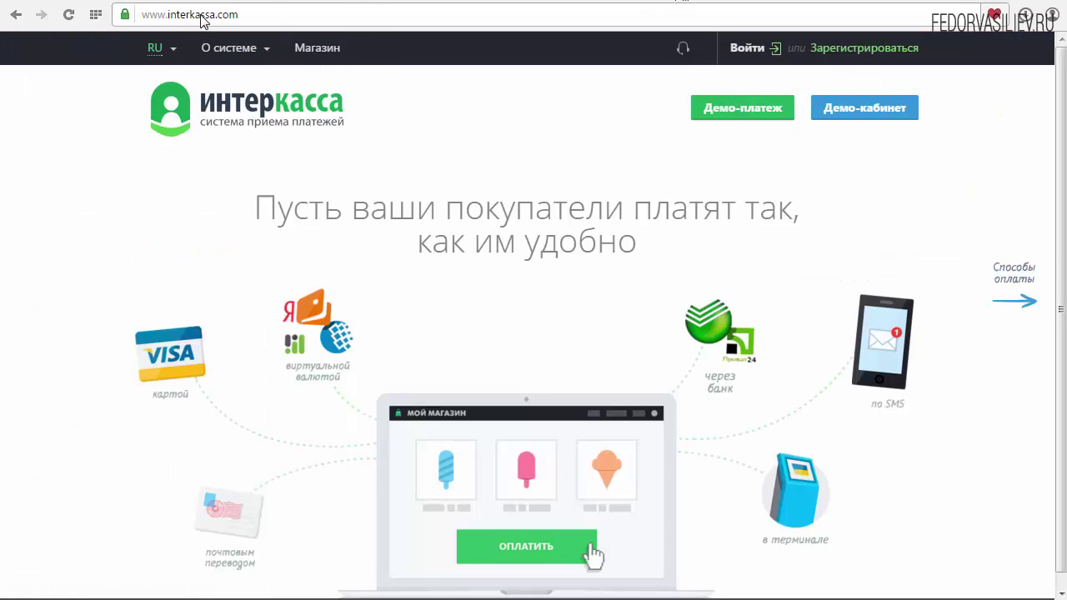
Switch to the interkassa.com site and look over its address and registration option.
{"action": "left_click", "coordinate": [200, 14]}
{"action": "left_click", "coordinate": [255, 12]}
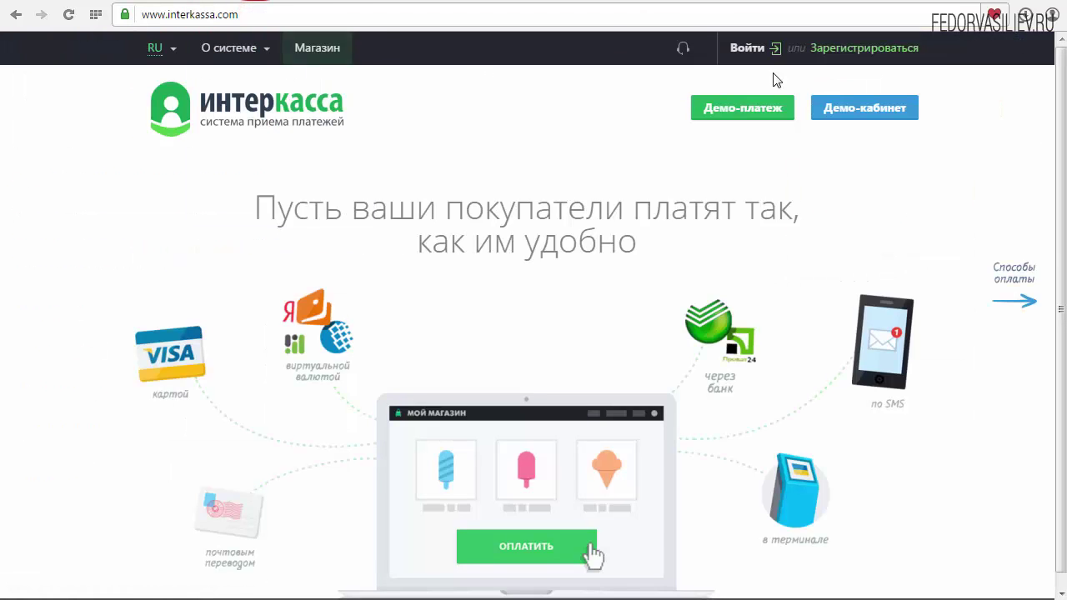
{"action": "left_click", "coordinate": [836, 50]}
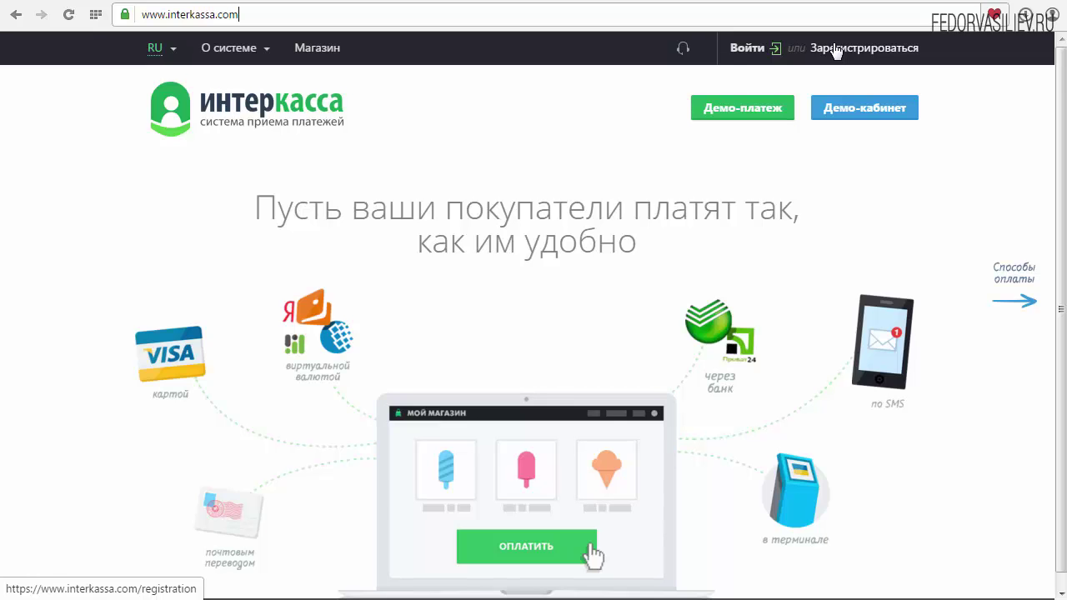
Return past the JoomlaKassa payment plugins page to the Interkassa plugin settings and check the shop ID and secret key fields.
{"action": "left_click", "coordinate": [583, 3]}
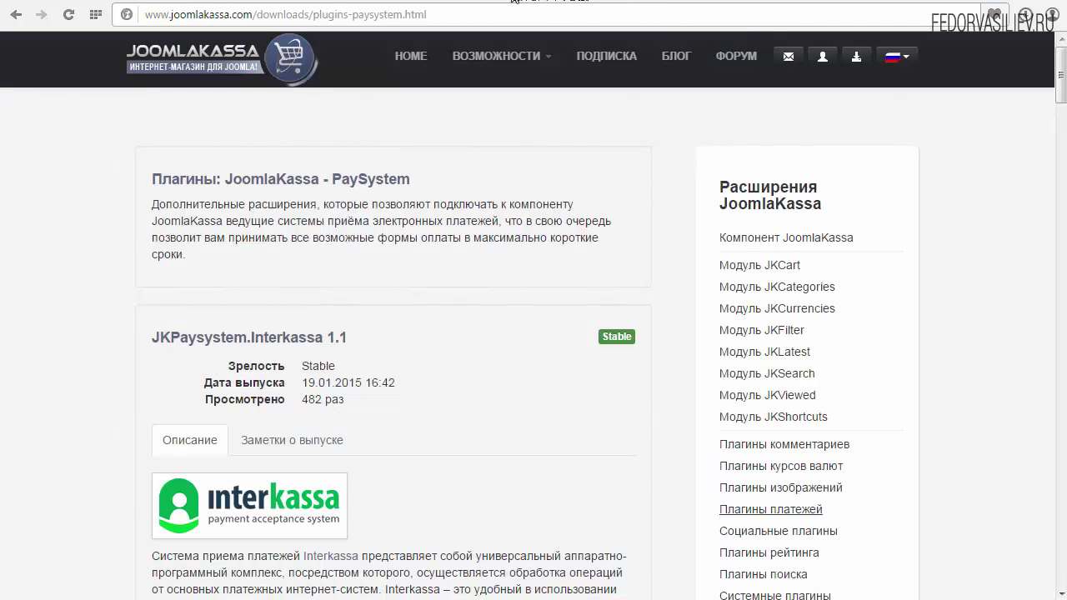
{"action": "left_click", "coordinate": [483, 3]}
{"action": "left_click", "coordinate": [438, 2]}
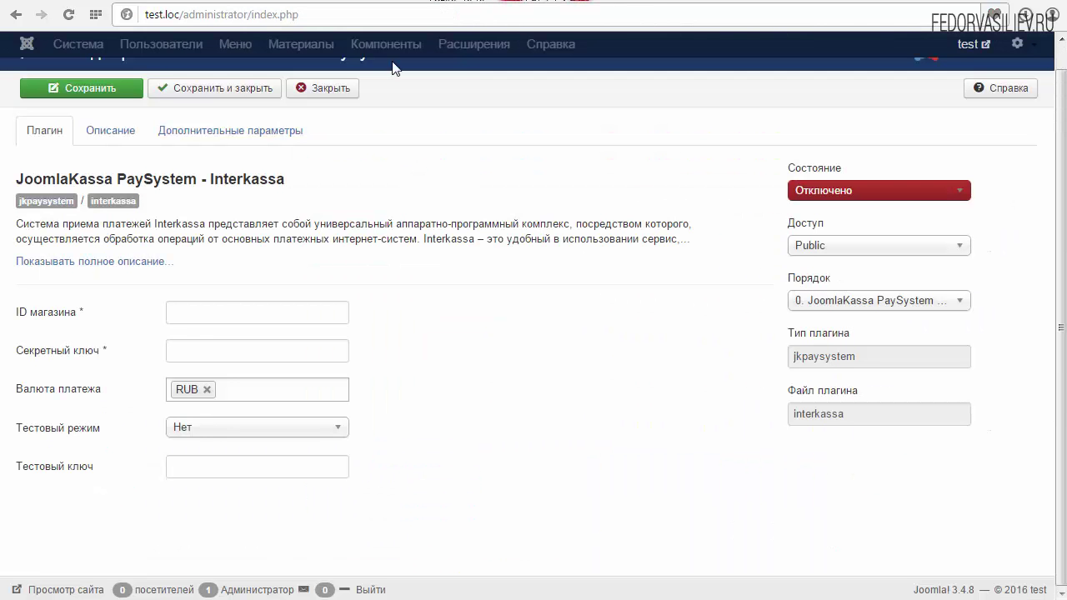
{"action": "left_click", "coordinate": [185, 312]}
{"action": "left_click", "coordinate": [182, 350]}
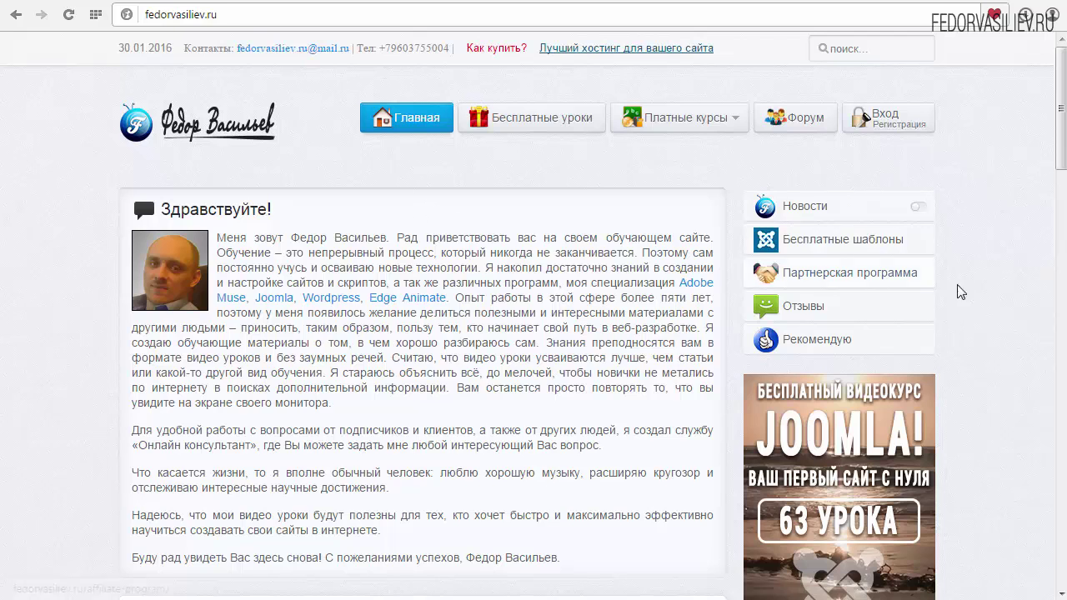
On the live course site, start buying the paid course Landing Page адаптивный дизайн and review the INTERKASSA payment option on the order form.
{"action": "mouse_move", "coordinate": [632, 121]}
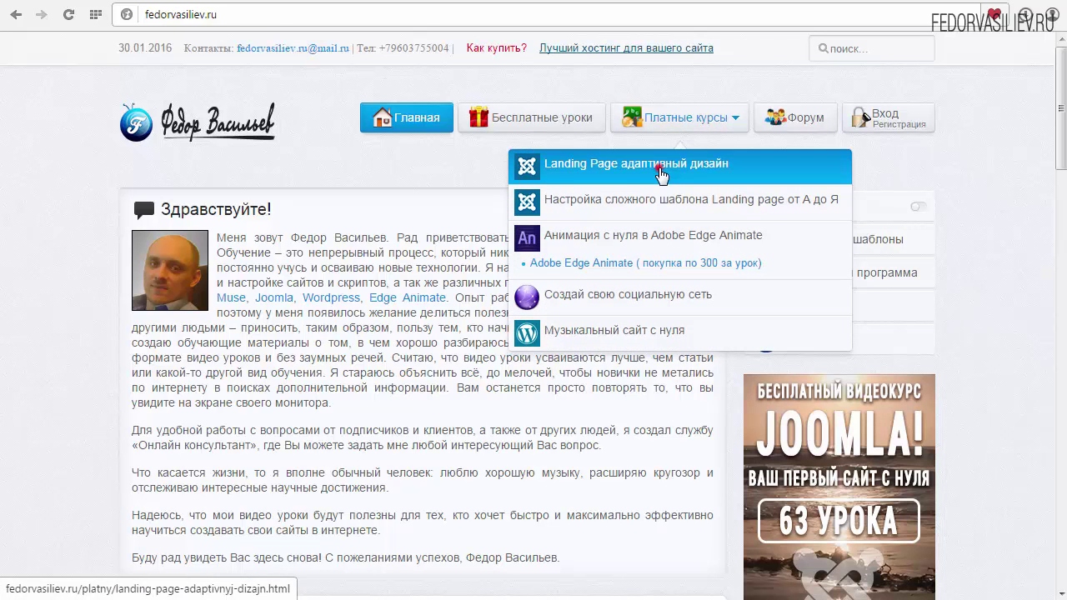
{"action": "left_click", "coordinate": [661, 173]}
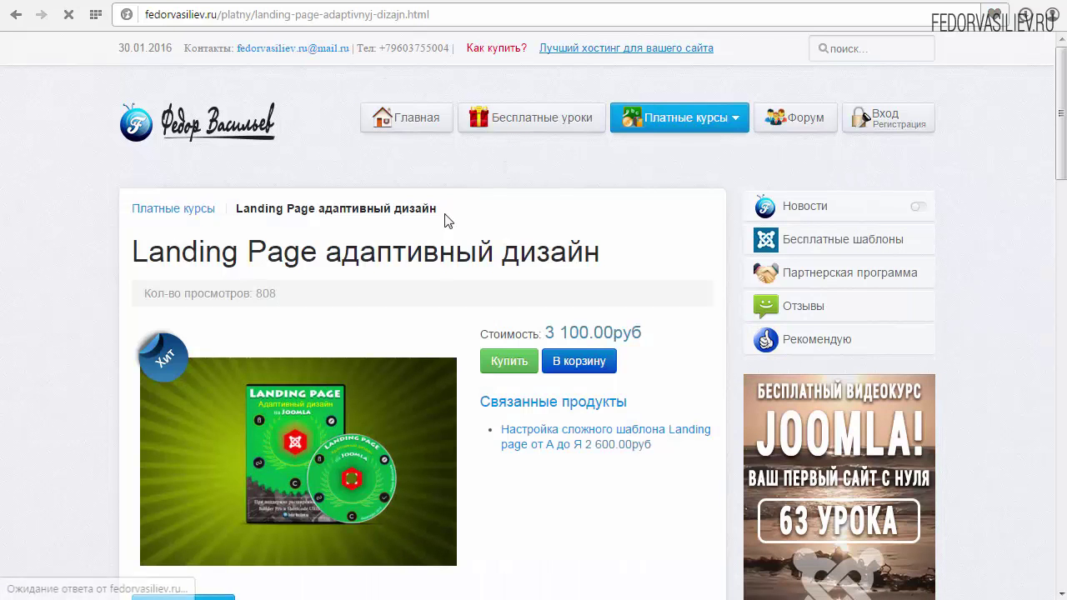
{"action": "left_click", "coordinate": [499, 364]}
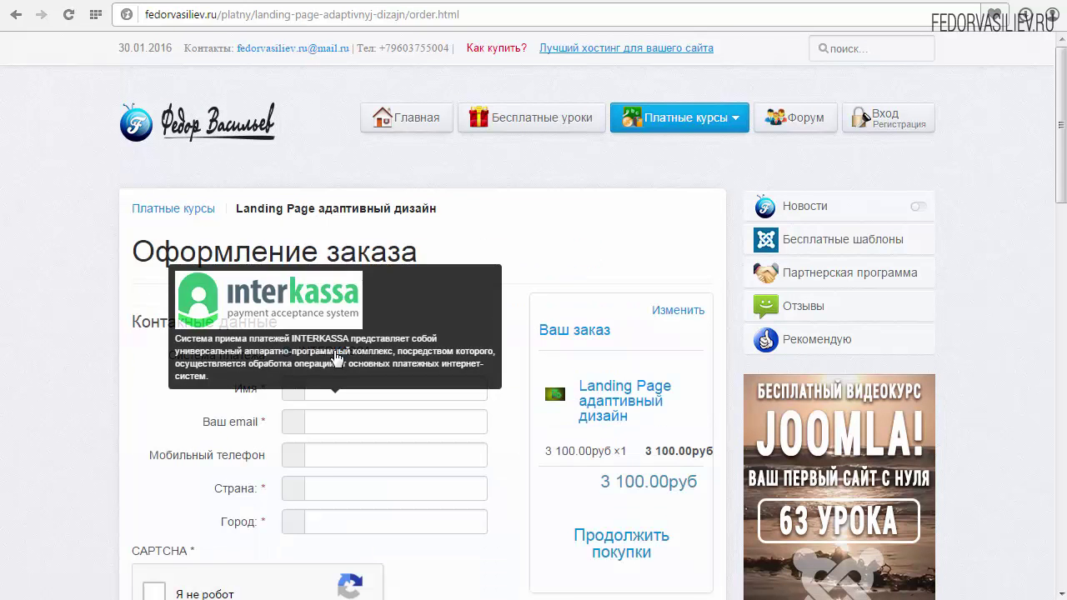
{"action": "mouse_move", "coordinate": [324, 361]}
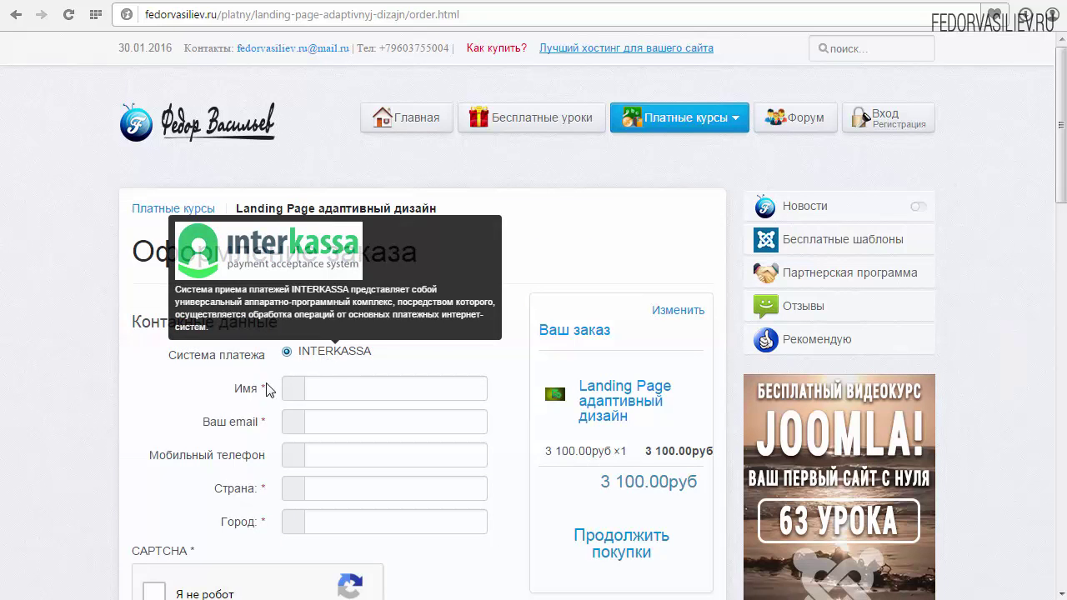
{"action": "scroll", "coordinate": [162, 391], "scroll_direction": "down", "scroll_amount": 2}
{"action": "scroll", "coordinate": [162, 391], "scroll_direction": "up", "scroll_amount": 1}
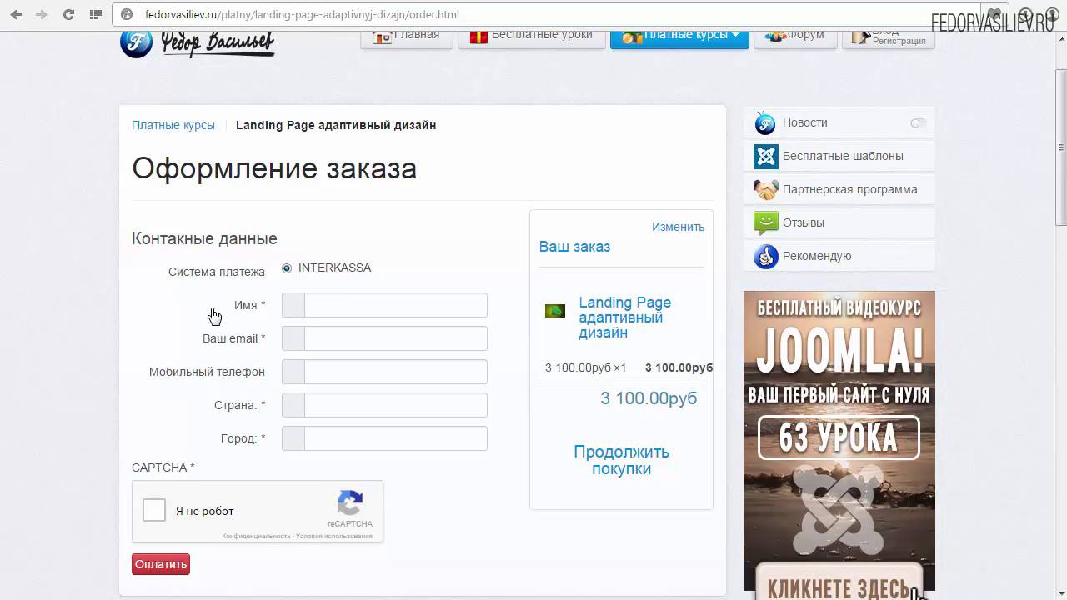
Complete the order form with the name тест, an e-mail, Россия and a city, pass the CAPTCHA, and proceed to the Interkassa payment page.
{"action": "left_click", "coordinate": [329, 306]}
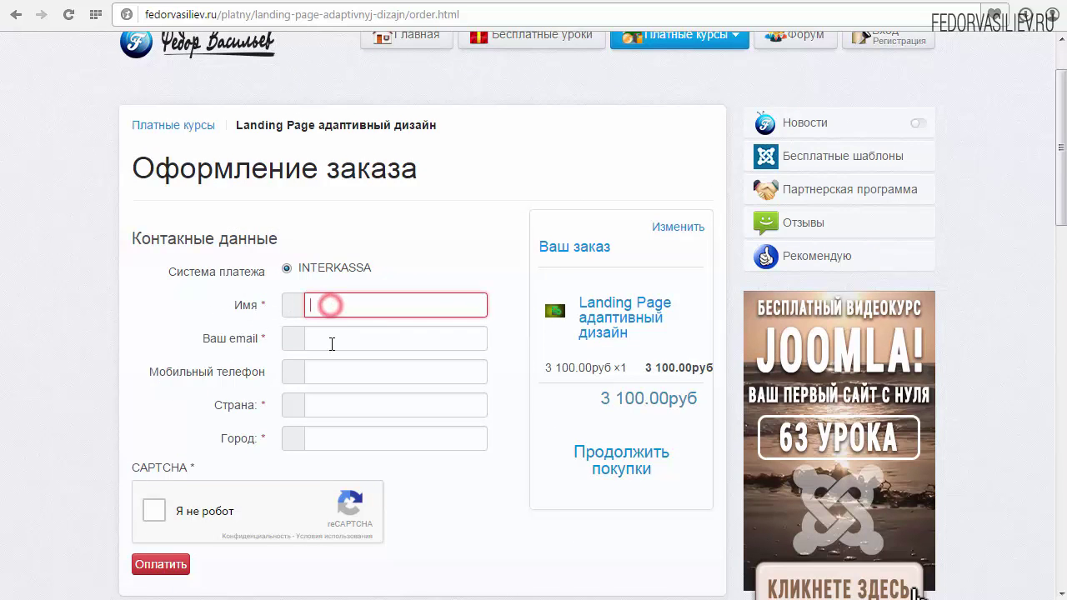
{"action": "left_click", "coordinate": [331, 340]}
{"action": "left_click", "coordinate": [319, 409]}
{"action": "left_click", "coordinate": [318, 439]}
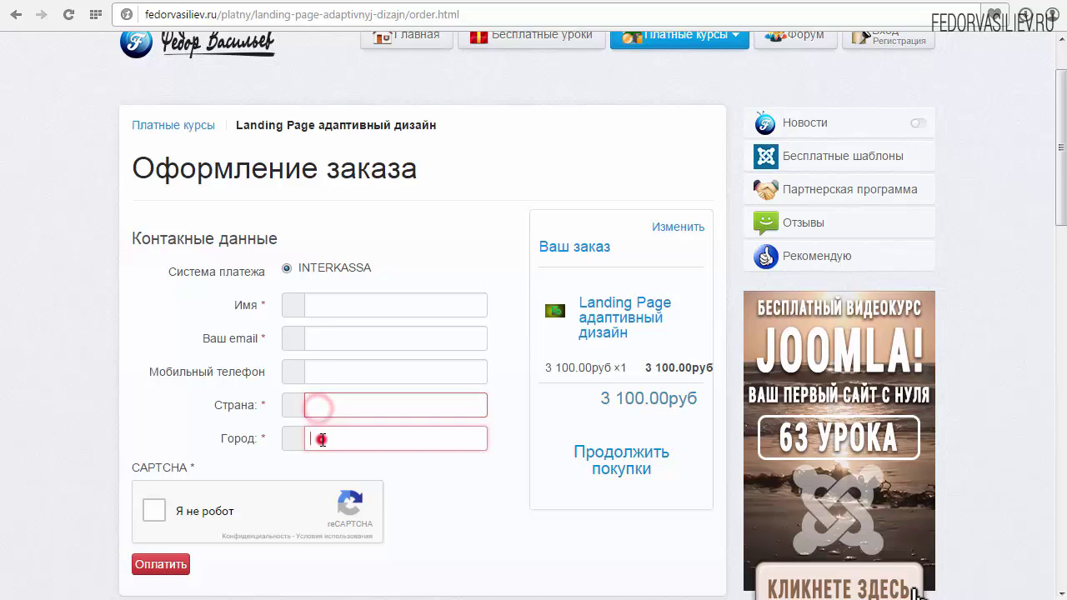
{"action": "left_click", "coordinate": [334, 410]}
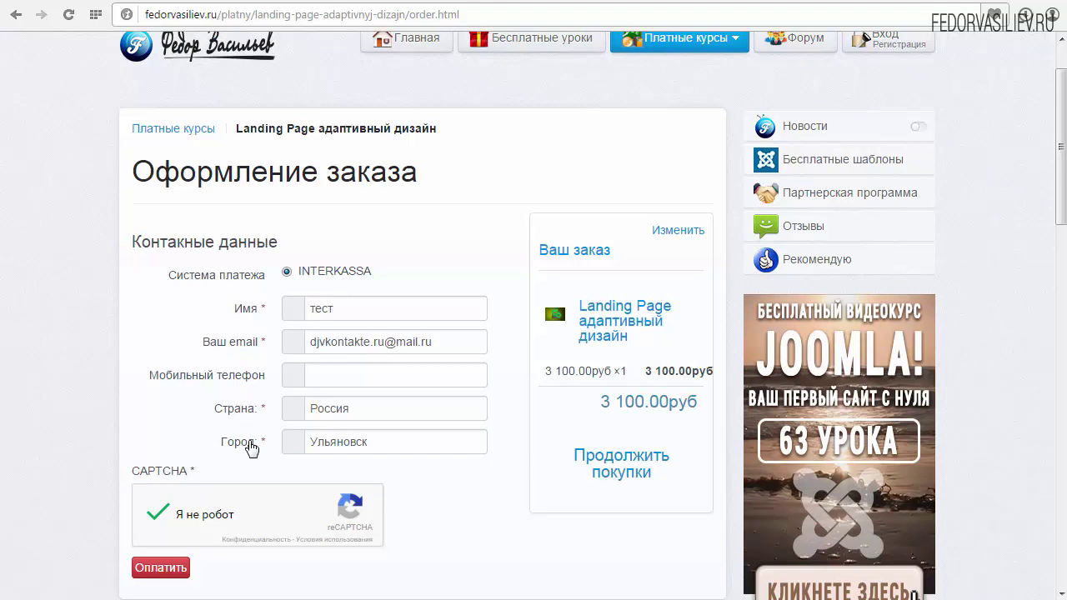
{"action": "left_click", "coordinate": [163, 570]}
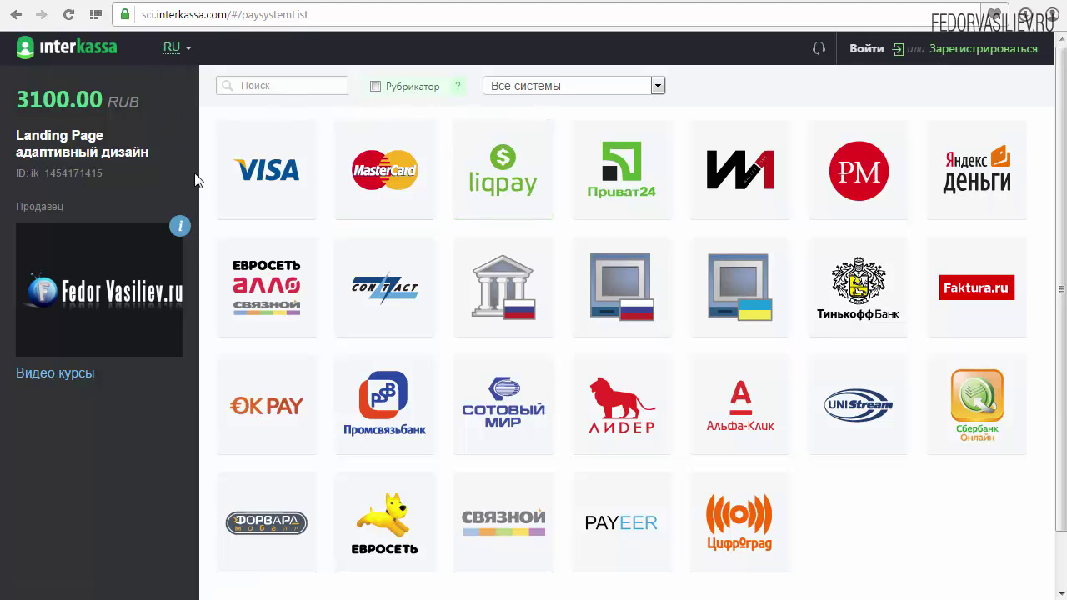
{"action": "mouse_move", "coordinate": [189, 40]}
{"action": "left_click", "coordinate": [193, 14]}
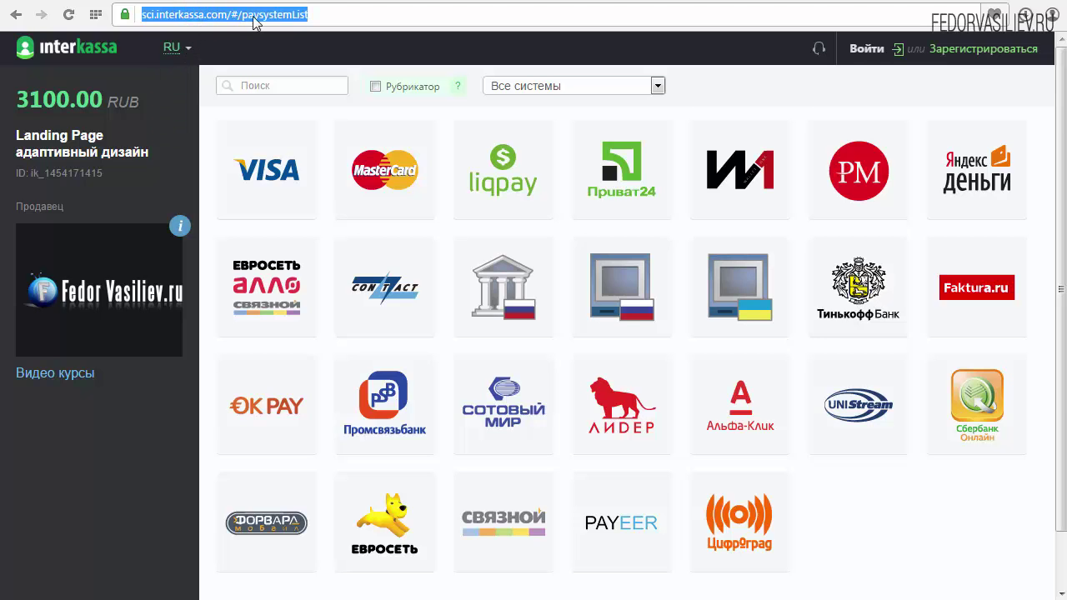